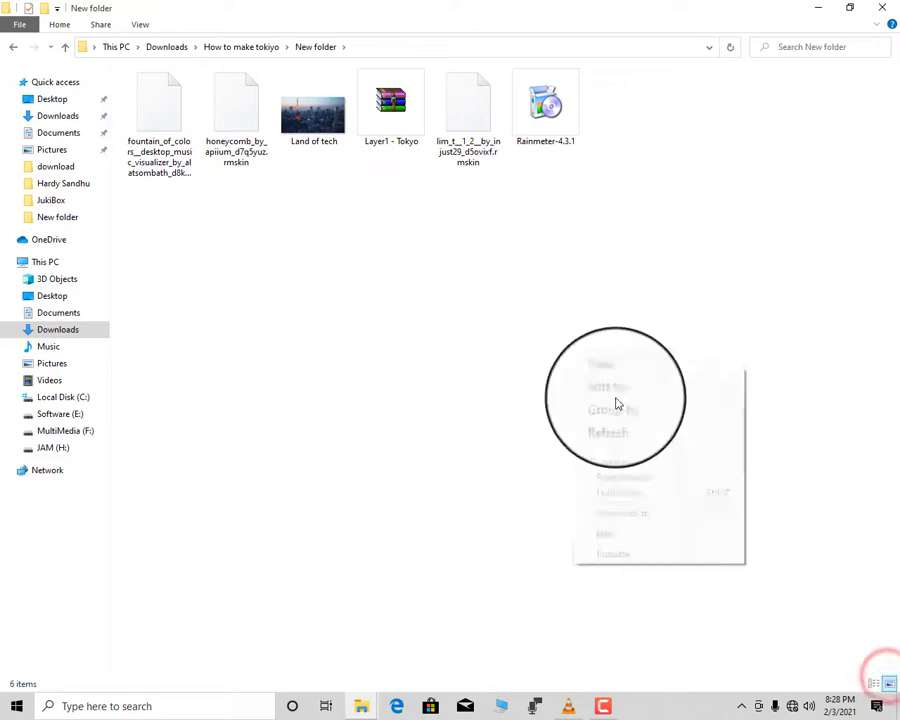
pyautogui.click(625, 420)
pyautogui.rightClick(311, 107)
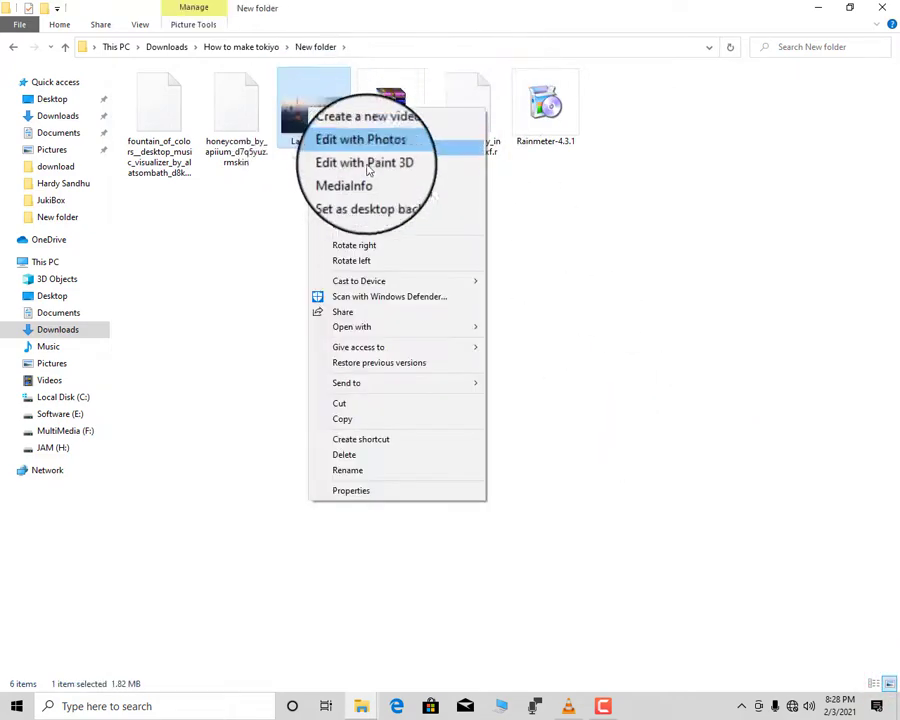
pyautogui.click(542, 201)
# Step: Run the Rainmeter-4.3.1 installer with the 64-bit version and launch on startup enabled, installing to C:\Program Files\Rainmeter
pyautogui.doubleClick(535, 125)
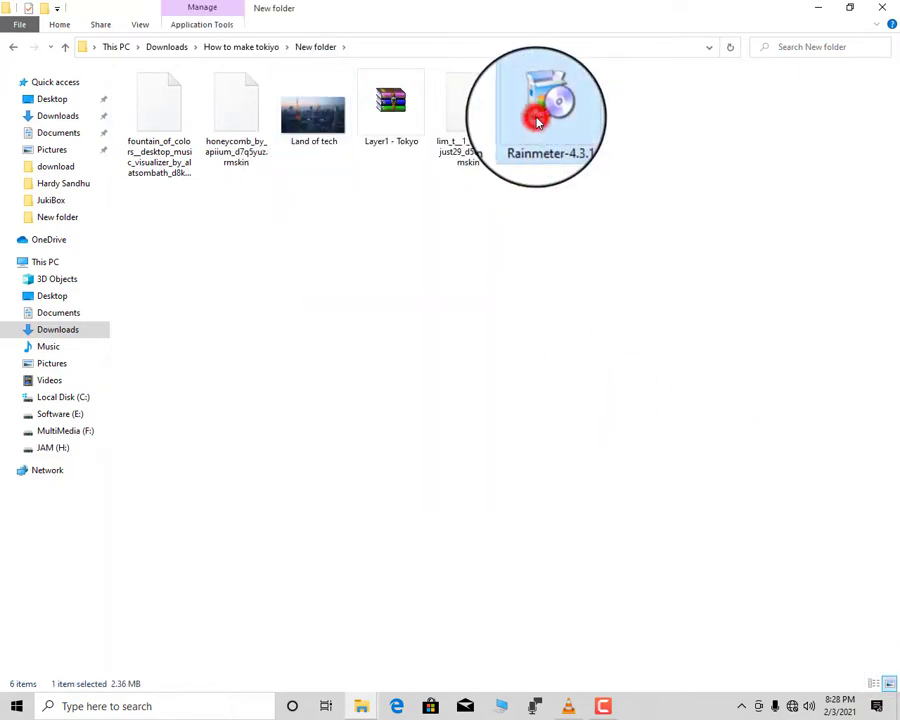
pyautogui.click(461, 387)
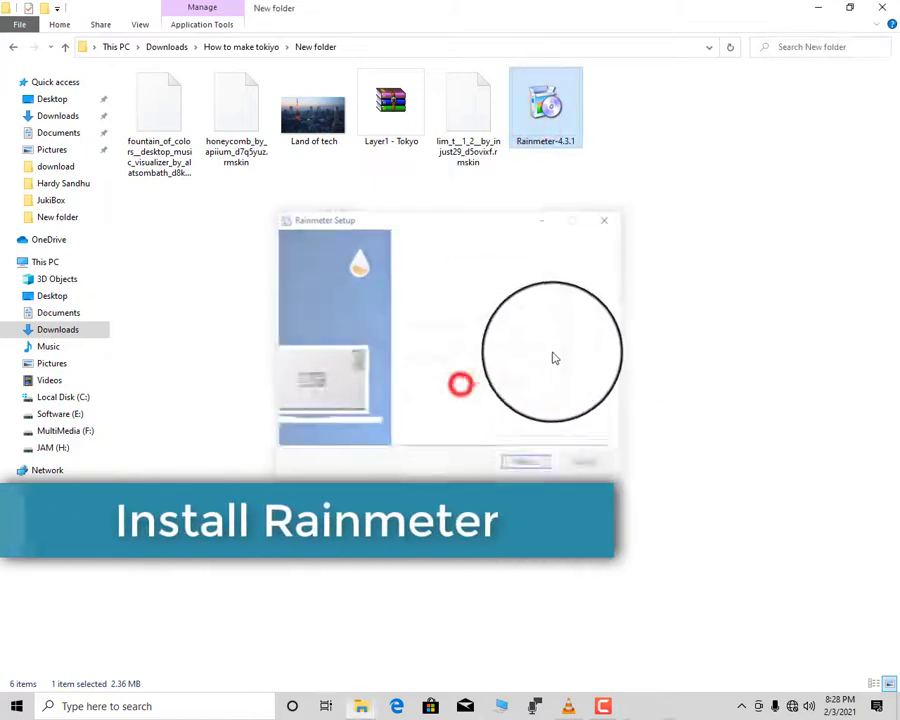
pyautogui.click(541, 466)
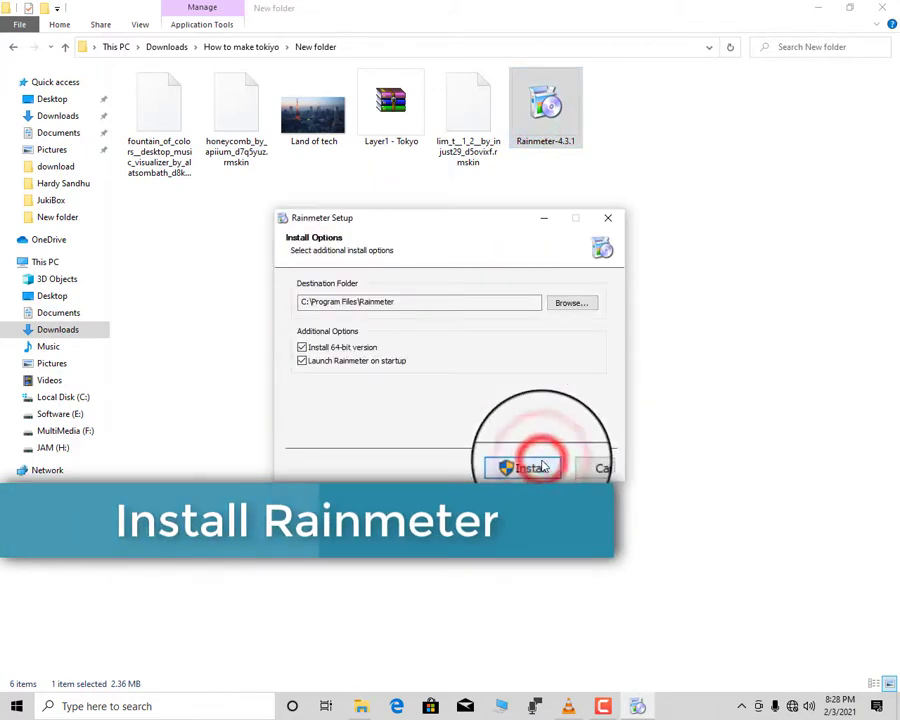
pyautogui.click(530, 465)
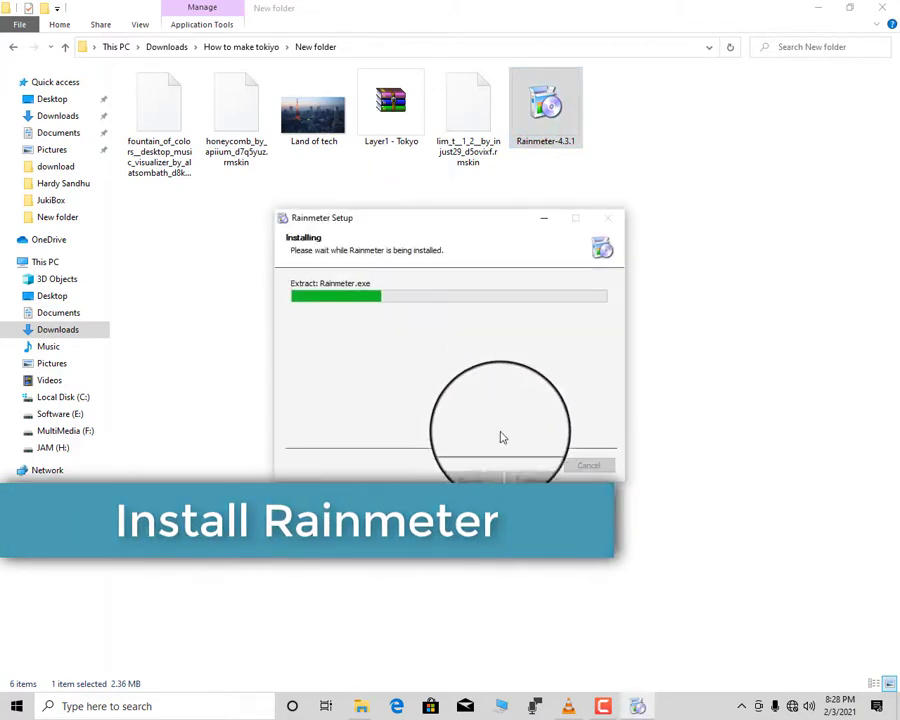
pyautogui.moveTo(390, 218); pyautogui.dragTo(570, 258)
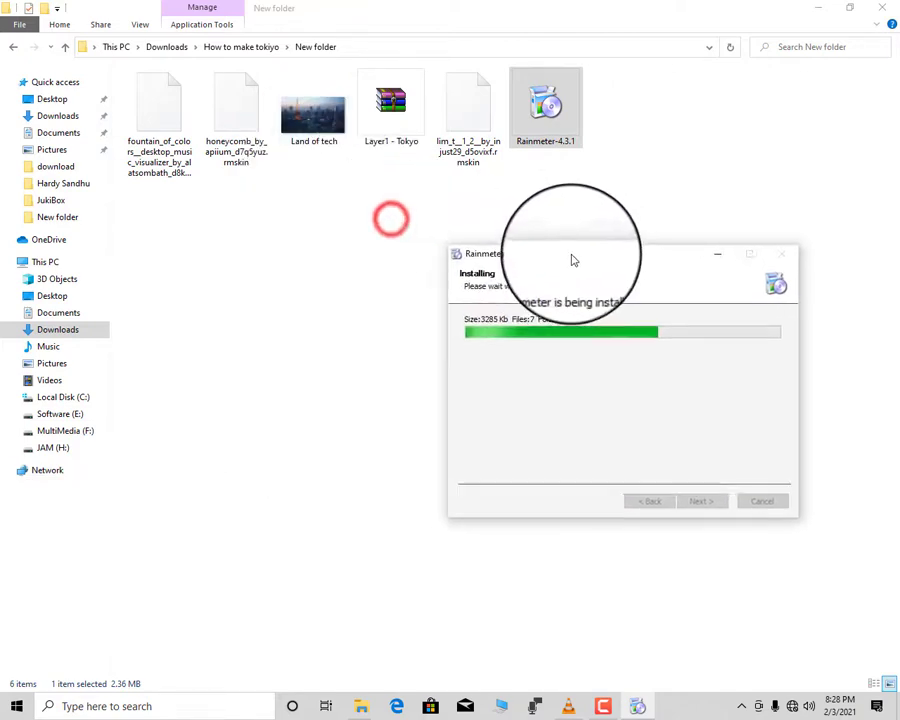
# Step: Set the Land of tech image as the desktop background
pyautogui.click(237, 177)
pyautogui.rightClick(319, 110)
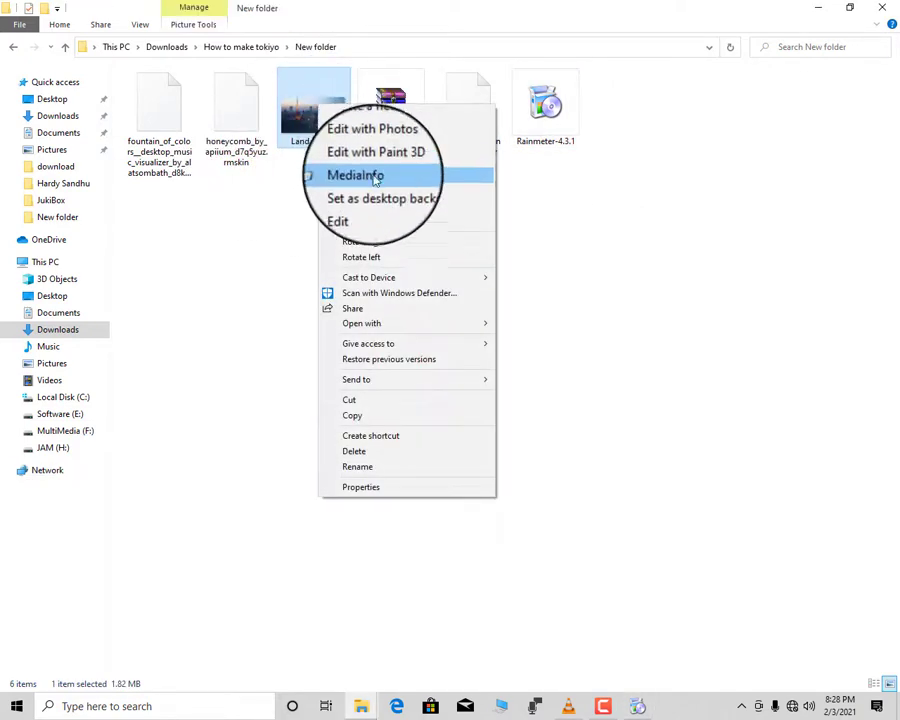
pyautogui.click(374, 192)
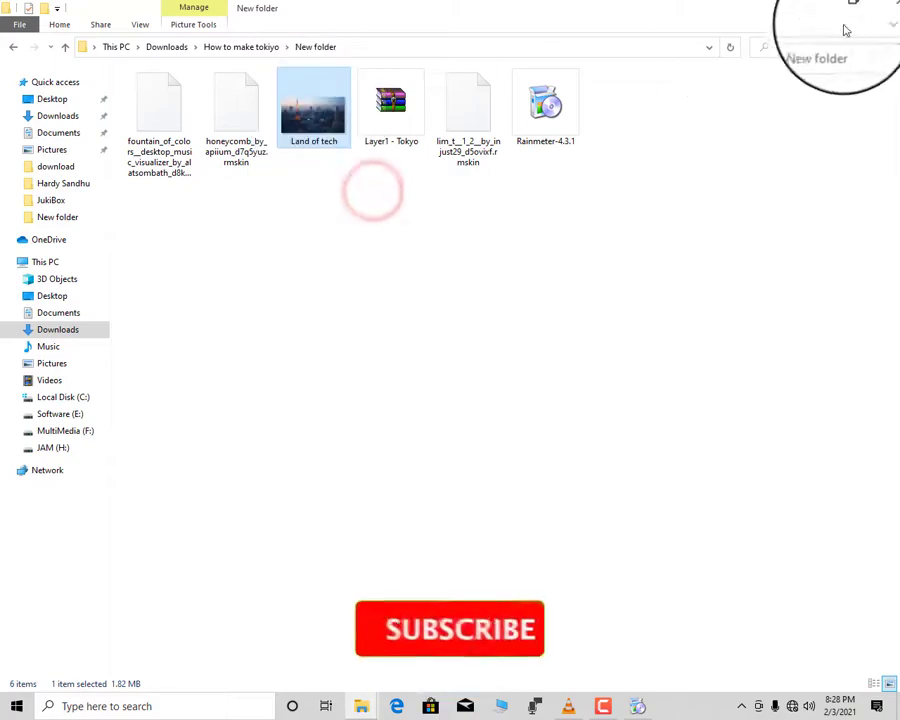
# Step: Minimize the folder window and finish Rainmeter Setup with Run Rainmeter enabled
pyautogui.click(821, 8)
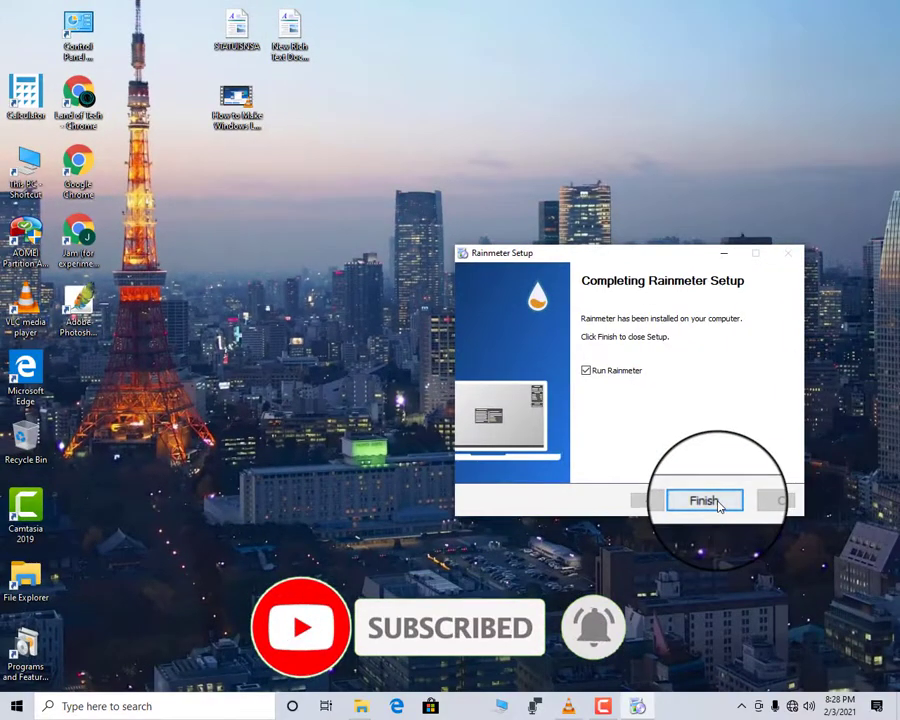
pyautogui.click(708, 498)
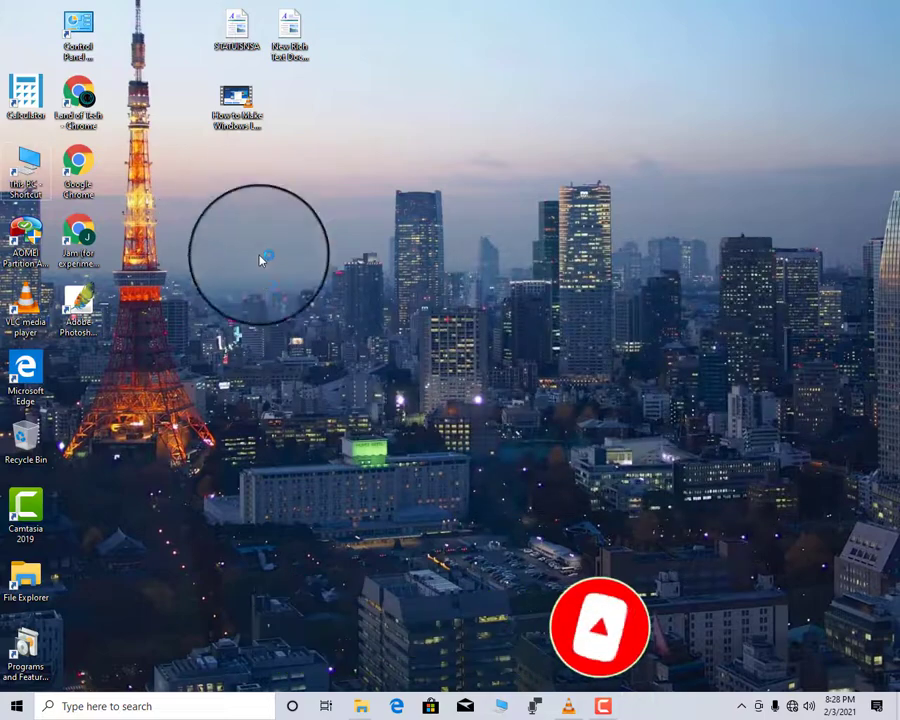
pyautogui.rightClick(221, 231)
pyautogui.click(250, 238)
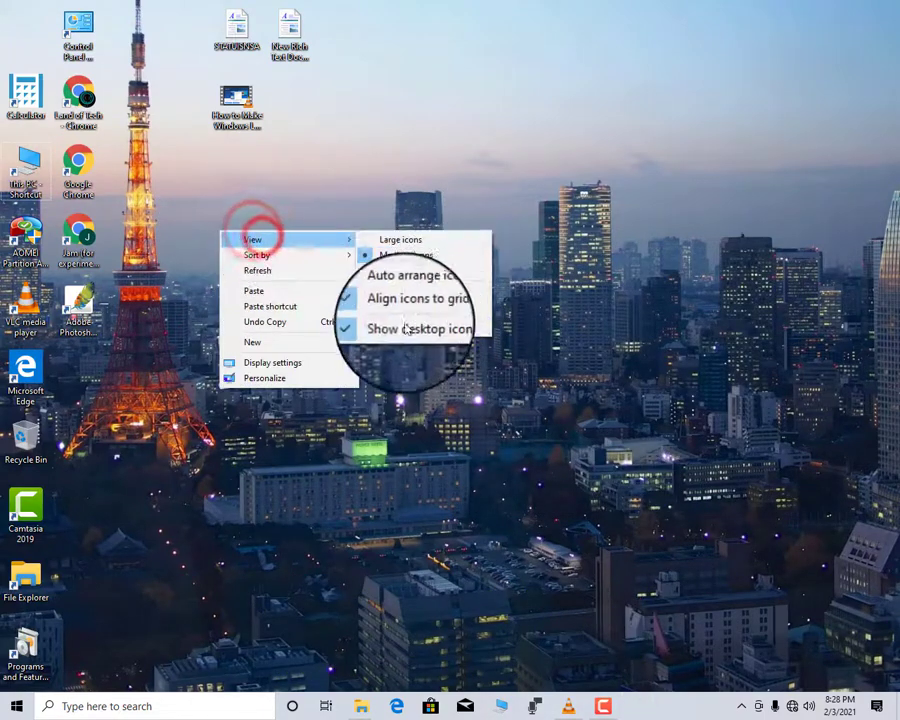
pyautogui.click(265, 191)
pyautogui.moveTo(151, 54); pyautogui.dragTo(40, 506)
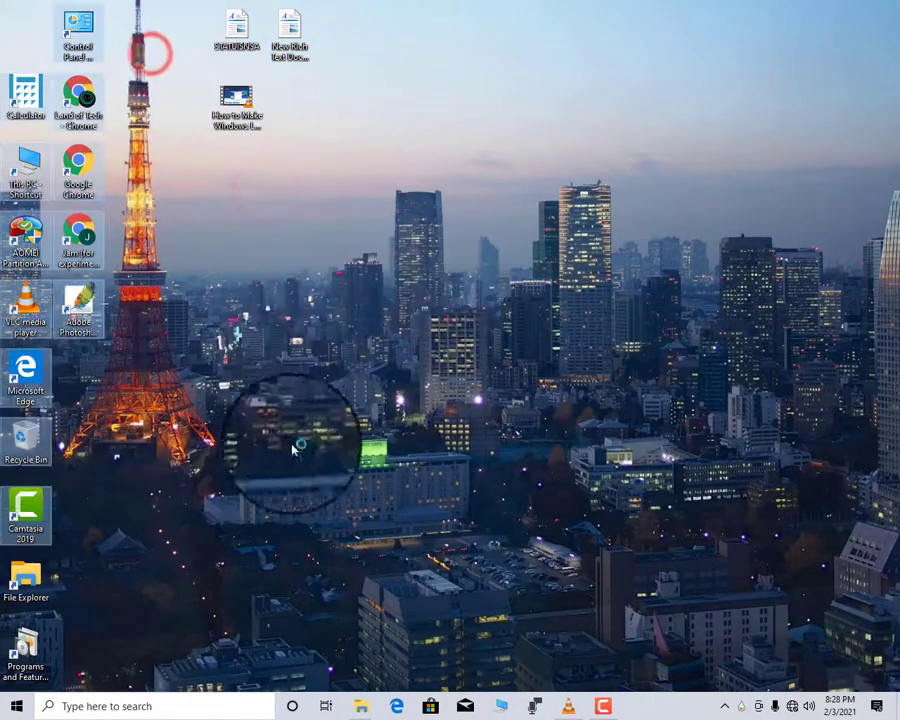
pyautogui.click(297, 393)
pyautogui.click(323, 220)
pyautogui.moveTo(323, 222); pyautogui.dragTo(30, 90)
# Step: Hide all the desktop icons
pyautogui.rightClick(268, 240)
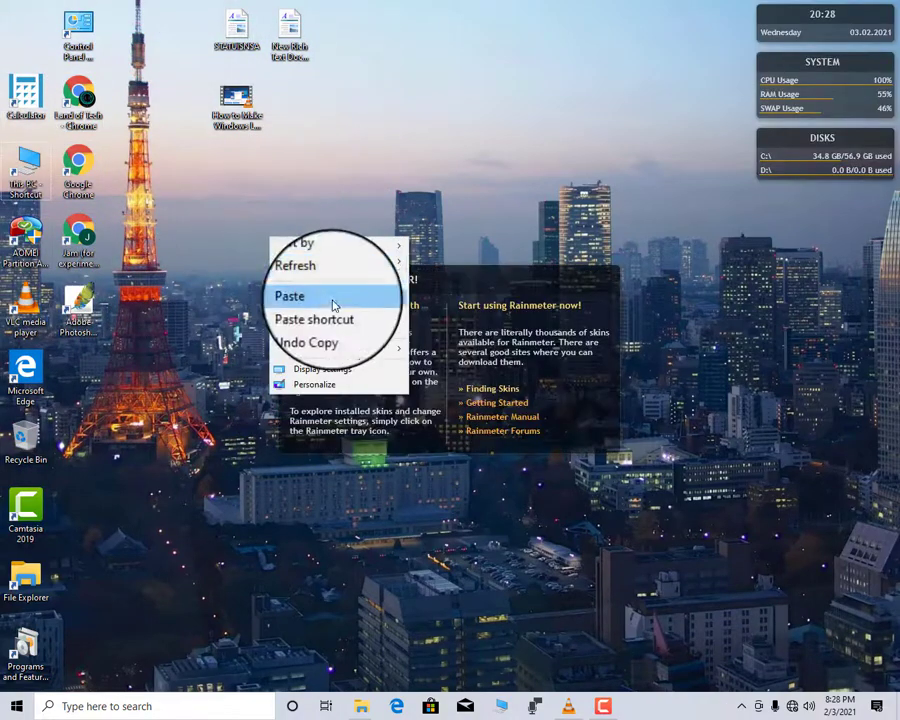
pyautogui.click(304, 245)
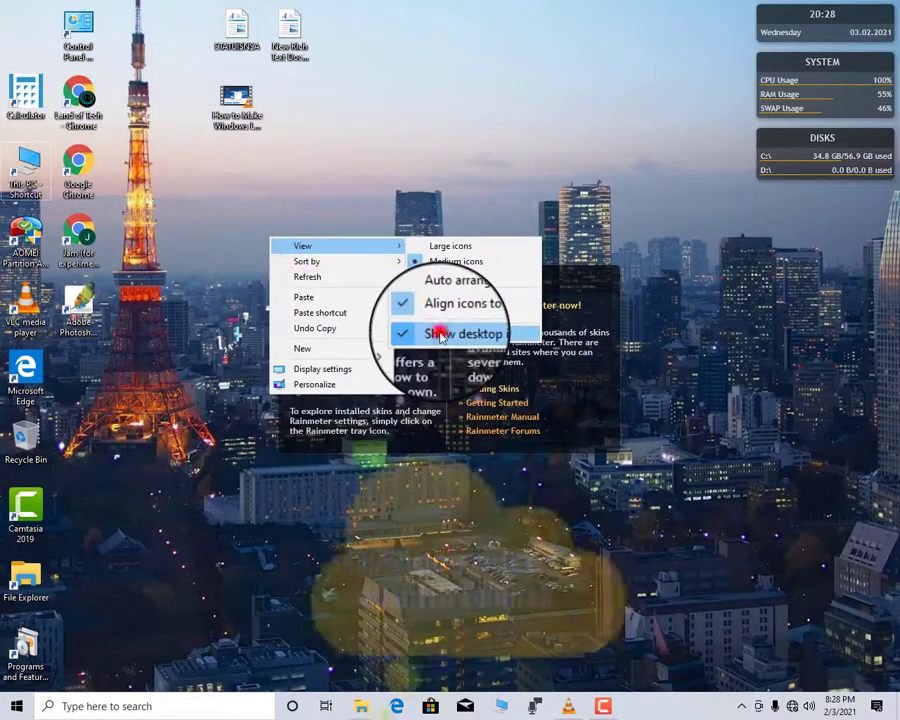
pyautogui.click(438, 330)
# Step: Unload the default illustro skins from the desktop: Welcome, Disk, System and the clock
pyautogui.rightClick(441, 231)
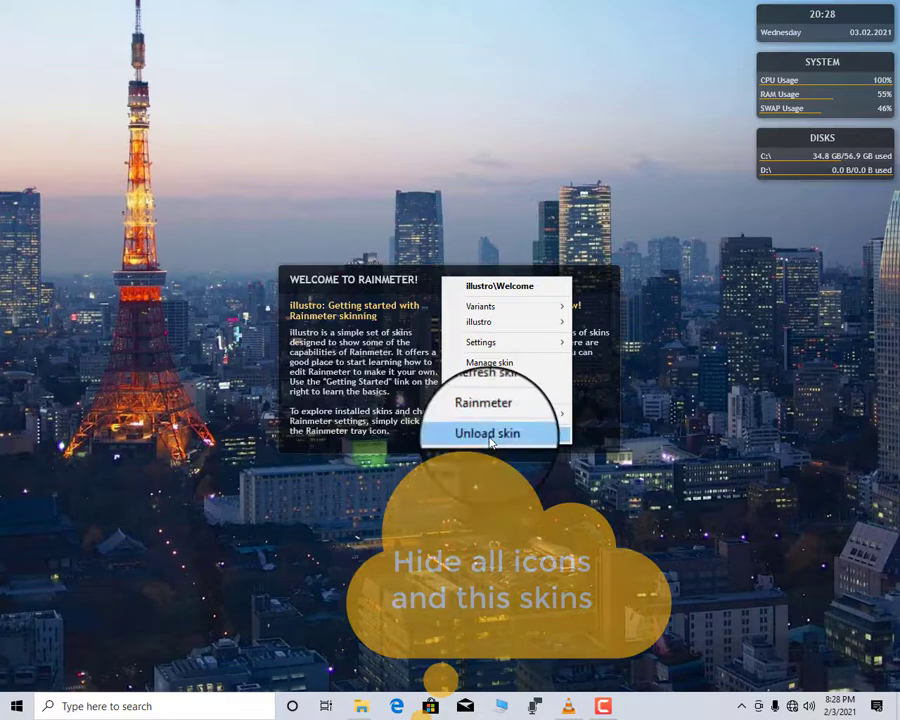
pyautogui.click(490, 433)
pyautogui.rightClick(790, 142)
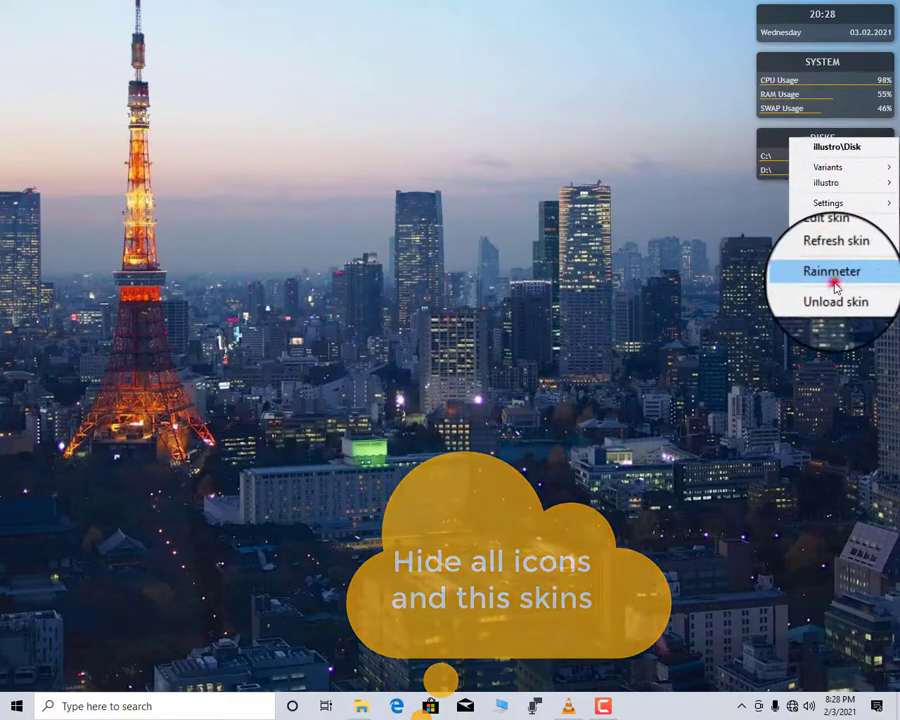
pyautogui.click(840, 297)
pyautogui.rightClick(803, 94)
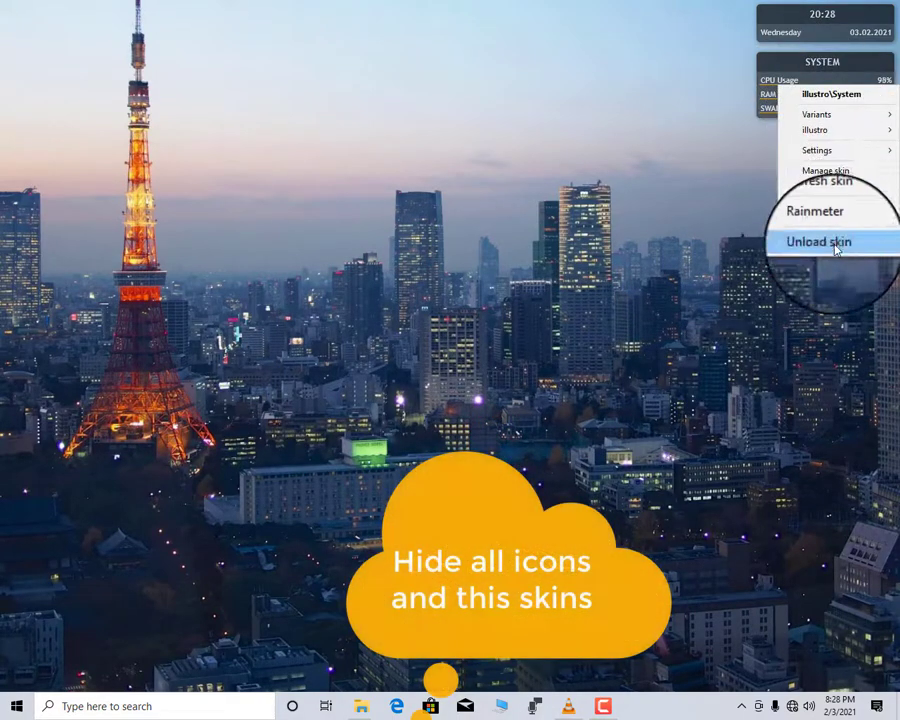
pyautogui.click(834, 245)
pyautogui.rightClick(815, 58)
pyautogui.click(836, 170)
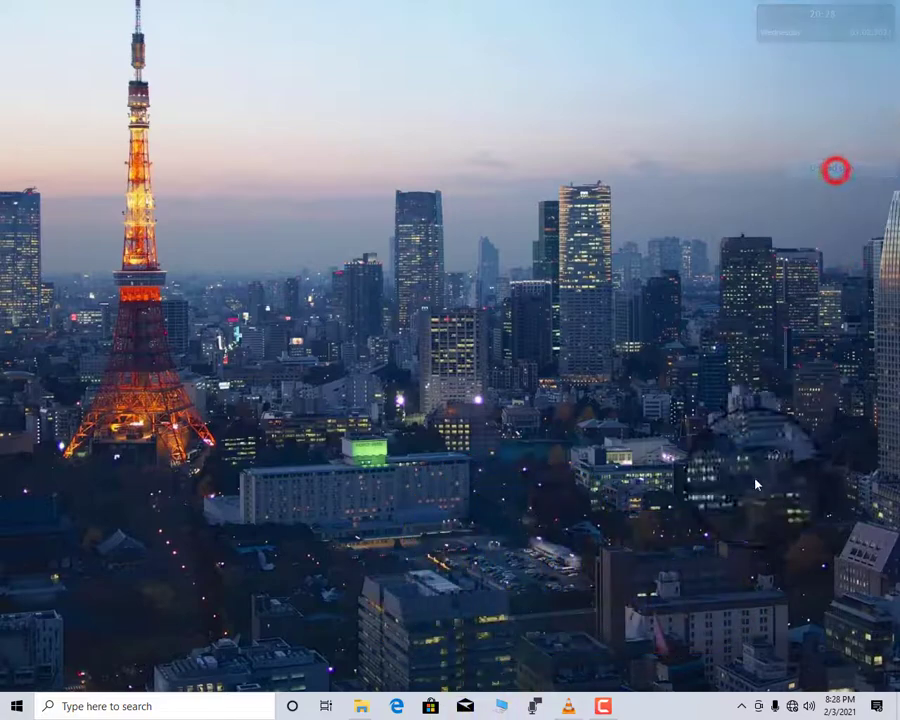
# Step: Switch to File Explorer and open New folder inside How to make tokiyo in Downloads
pyautogui.click(354, 708)
pyautogui.click(189, 608)
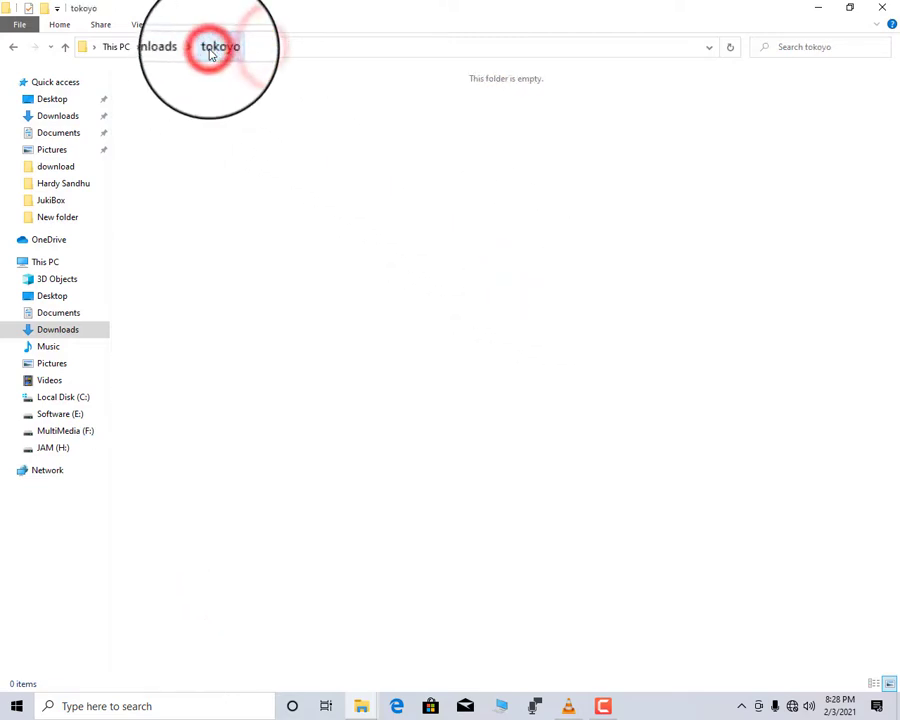
pyautogui.click(171, 45)
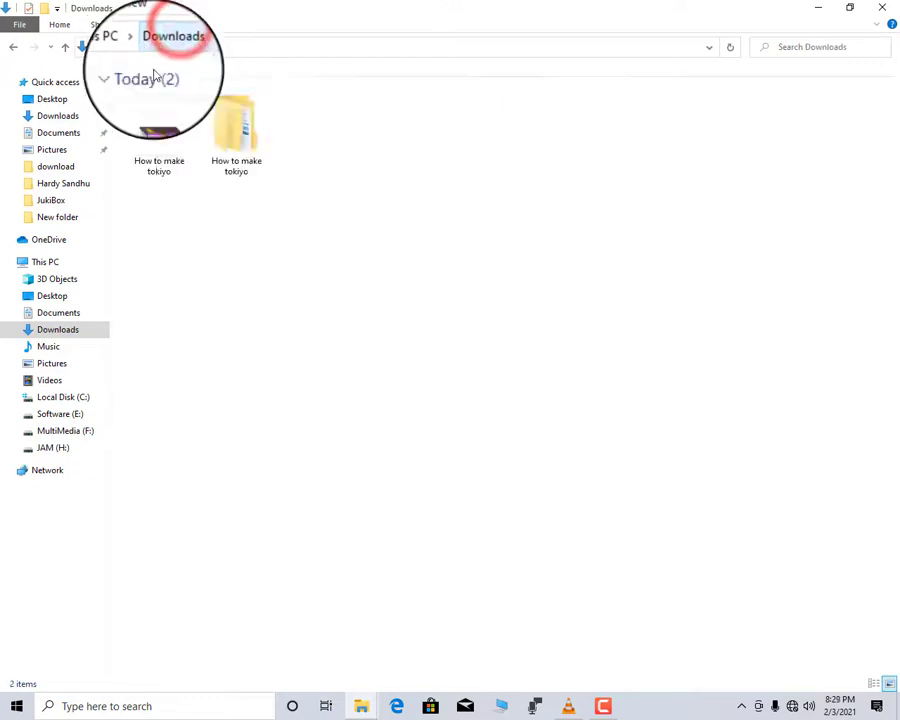
pyautogui.doubleClick(232, 152)
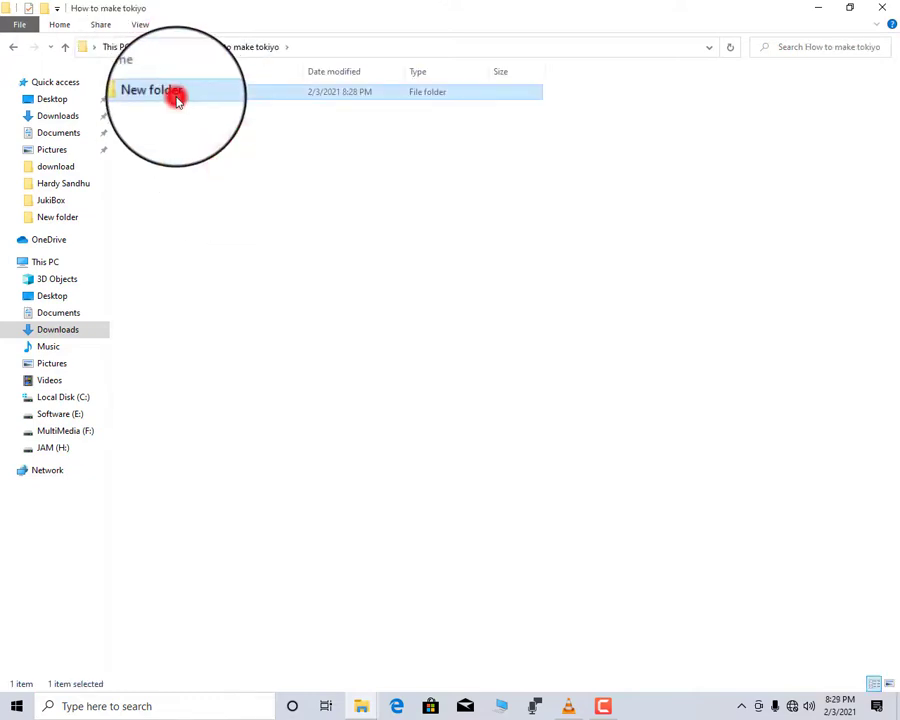
pyautogui.doubleClick(177, 101)
pyautogui.click(408, 240)
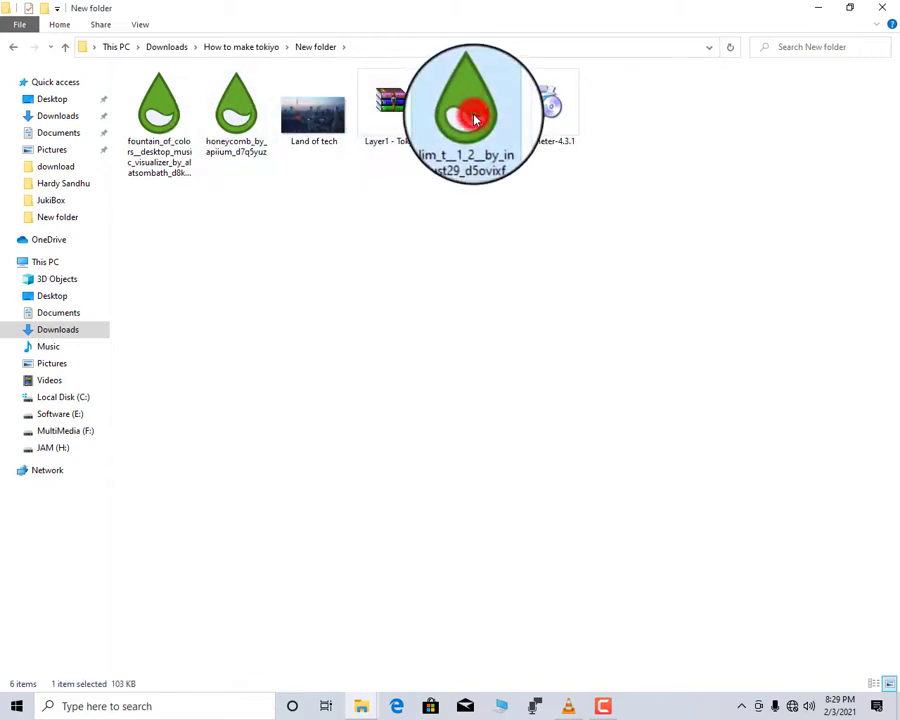
pyautogui.doubleClick(476, 120)
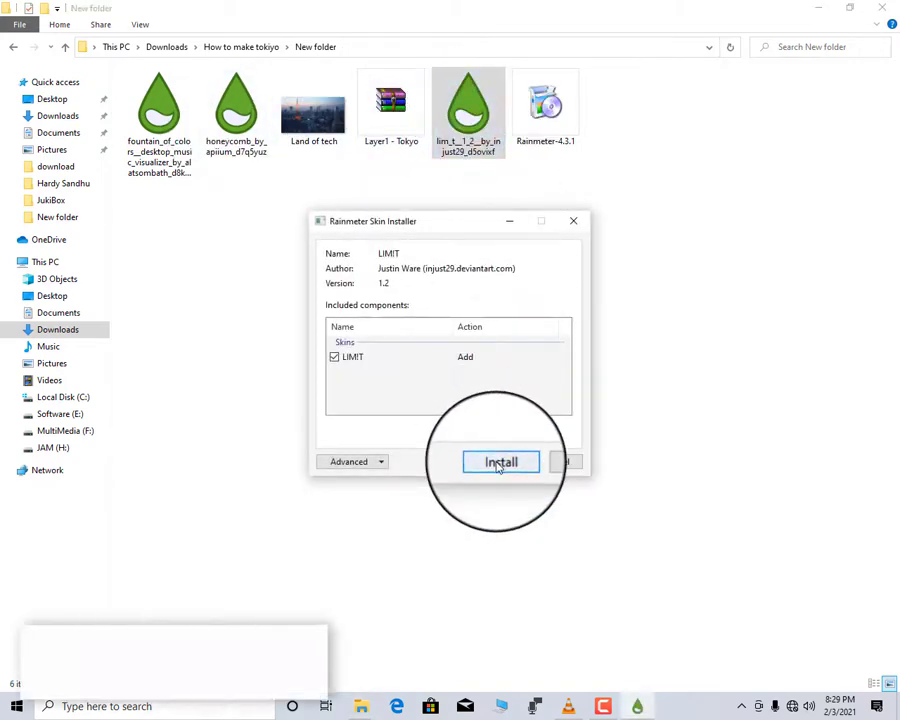
pyautogui.click(574, 460)
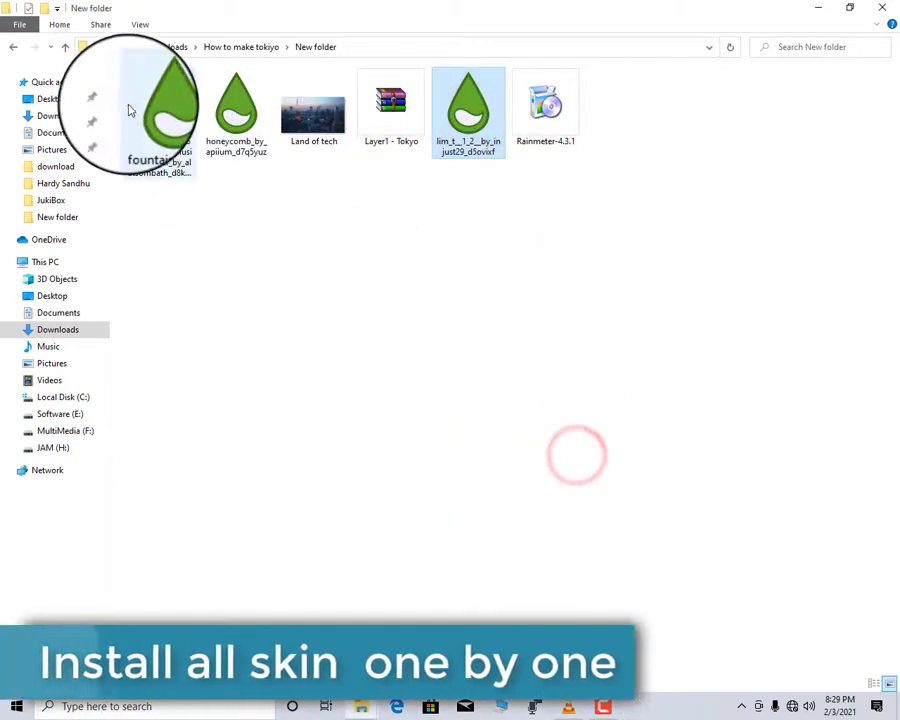
# Step: Install the Fountain of Colors skin package with its plugins and included skins loaded, and minimize the folder window
pyautogui.click(160, 120)
pyautogui.doubleClick(166, 126)
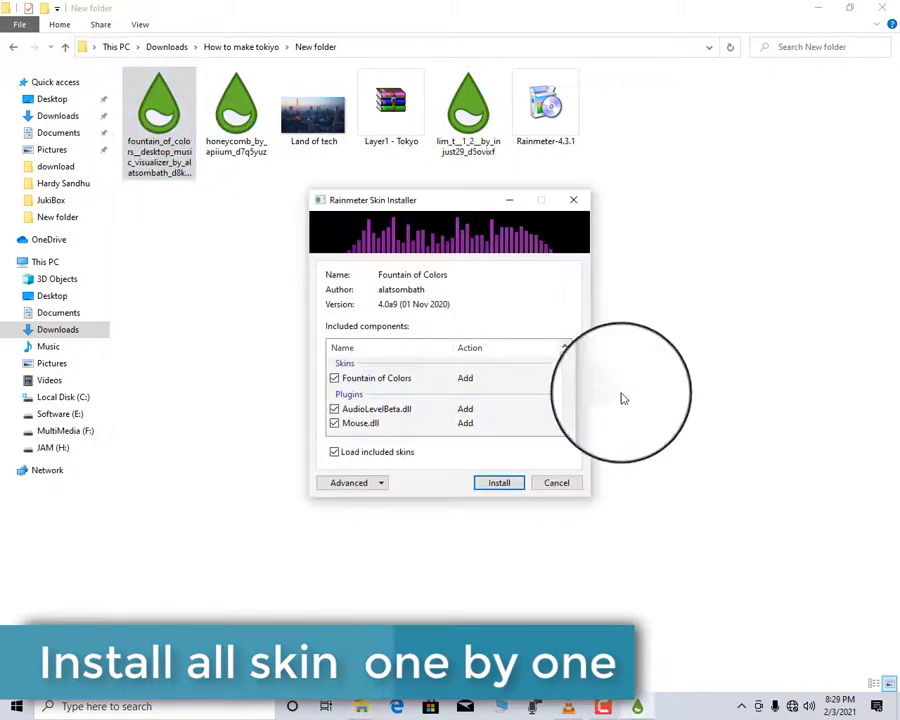
pyautogui.click(493, 483)
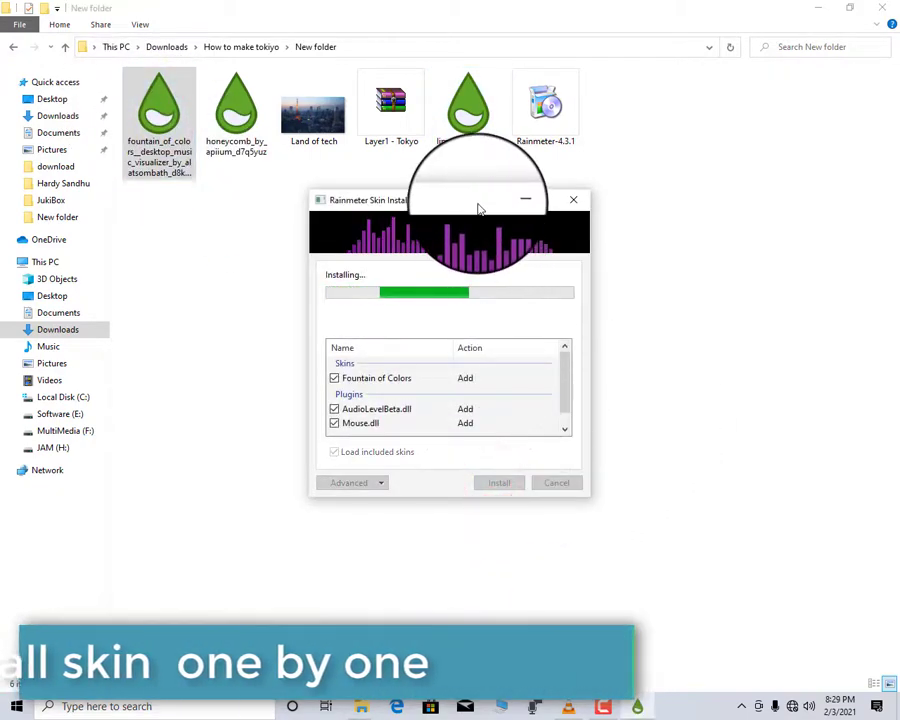
pyautogui.moveTo(478, 207); pyautogui.dragTo(421, 184)
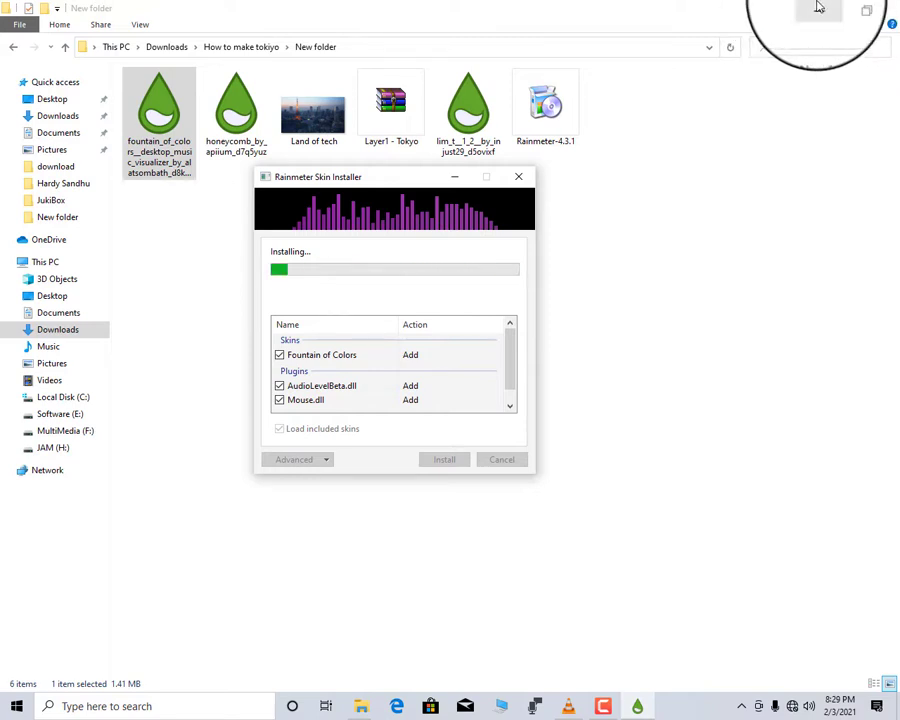
pyautogui.click(818, 7)
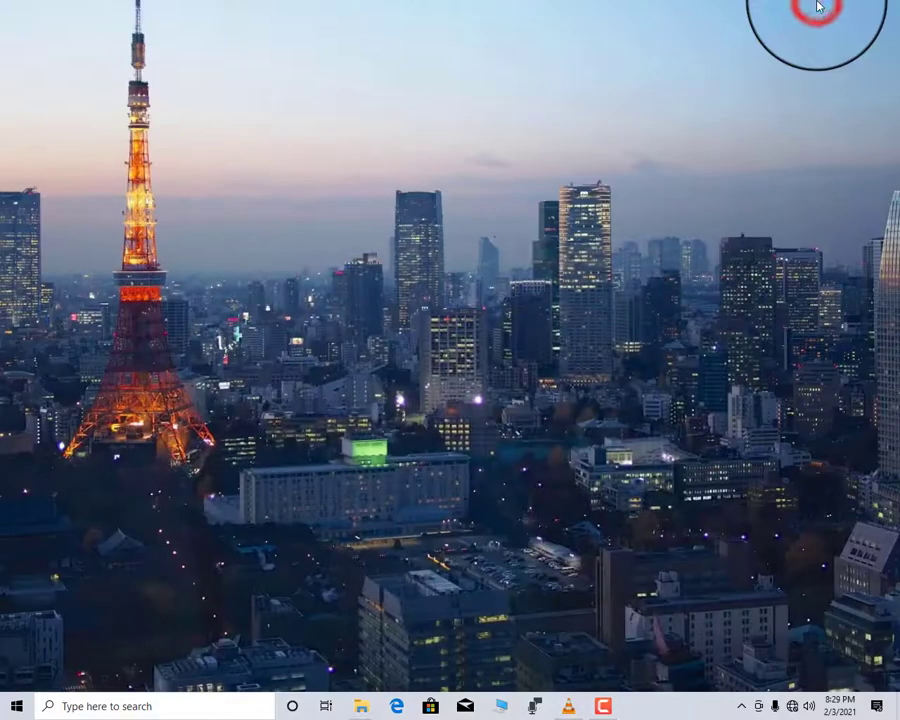
# Step: Refresh the desktop and close the Fountain of Colors visualizer settings
pyautogui.rightClick(504, 204)
pyautogui.click(527, 260)
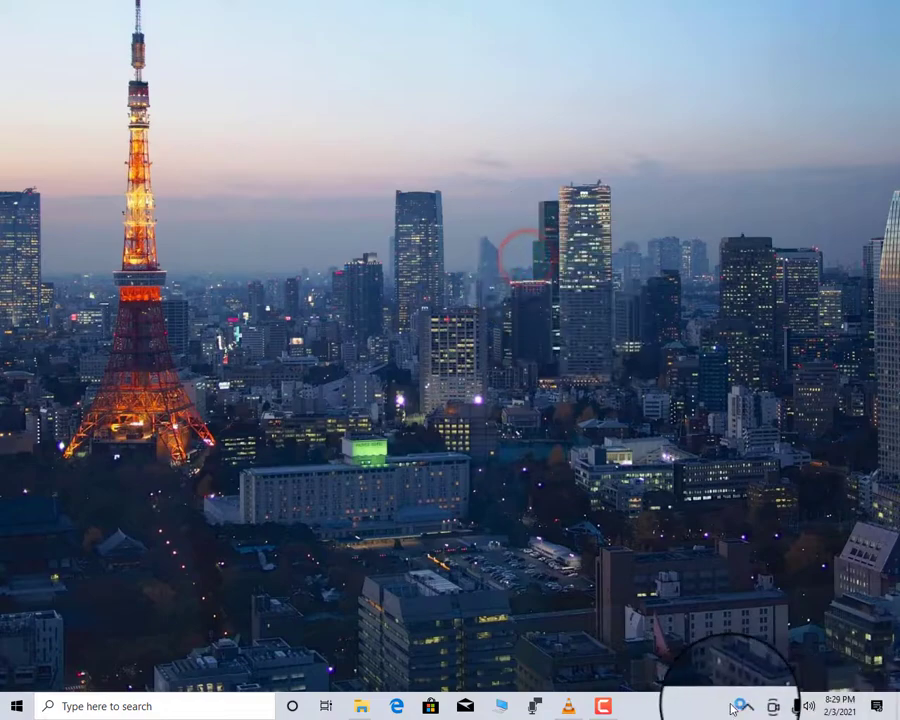
pyautogui.click(740, 707)
pyautogui.click(574, 236)
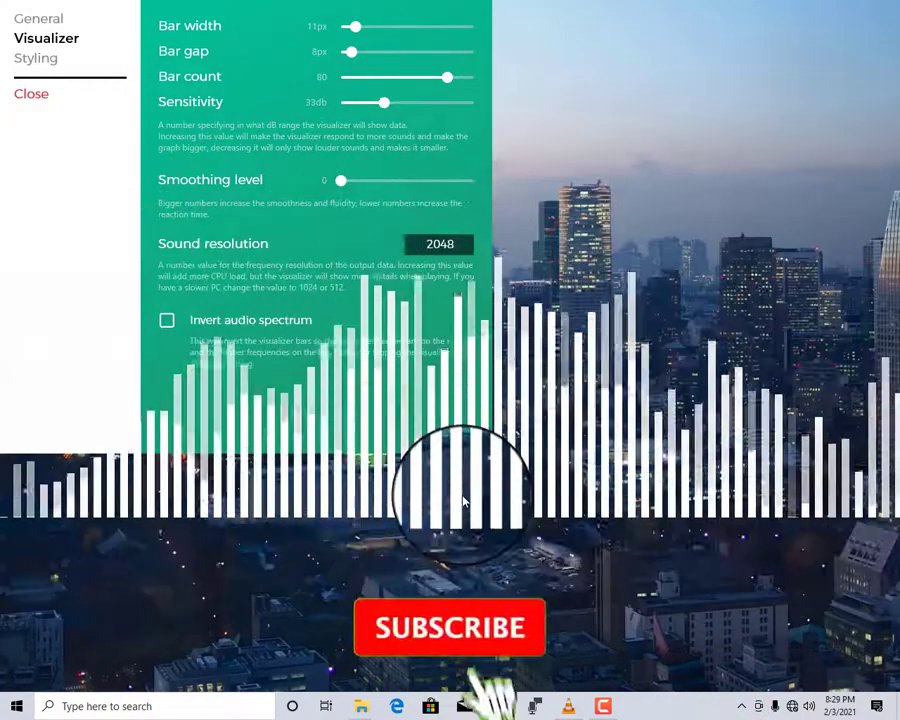
pyautogui.click(78, 309)
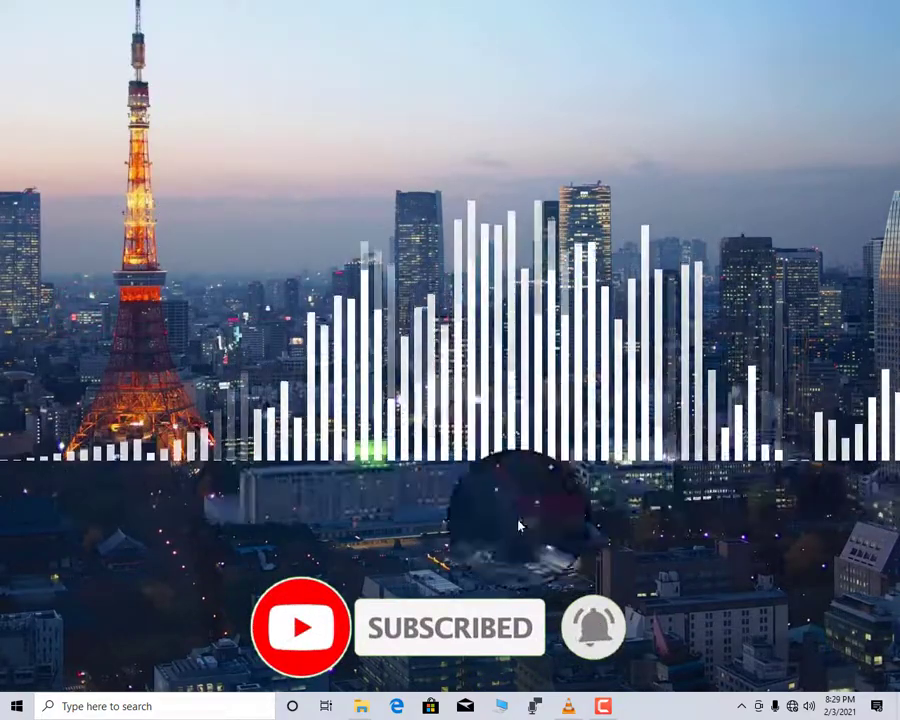
# Step: Set the transparency of the Fountain of Colors.ini skin to 40% in the Rainmeter manager and close the manager
pyautogui.click(748, 706)
pyautogui.click(753, 678)
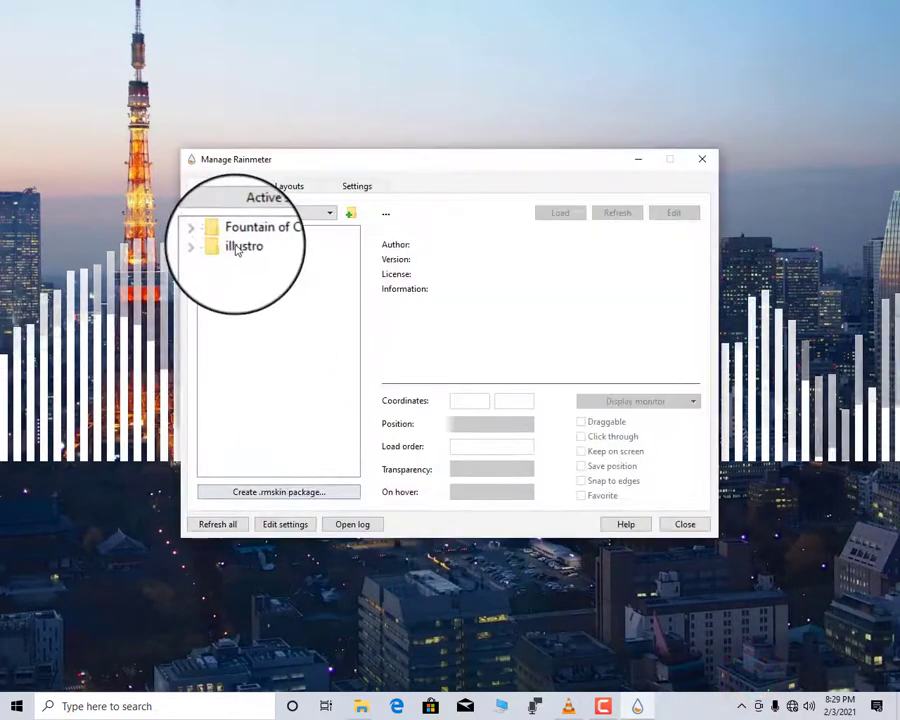
pyautogui.click(250, 237)
pyautogui.doubleClick(250, 237)
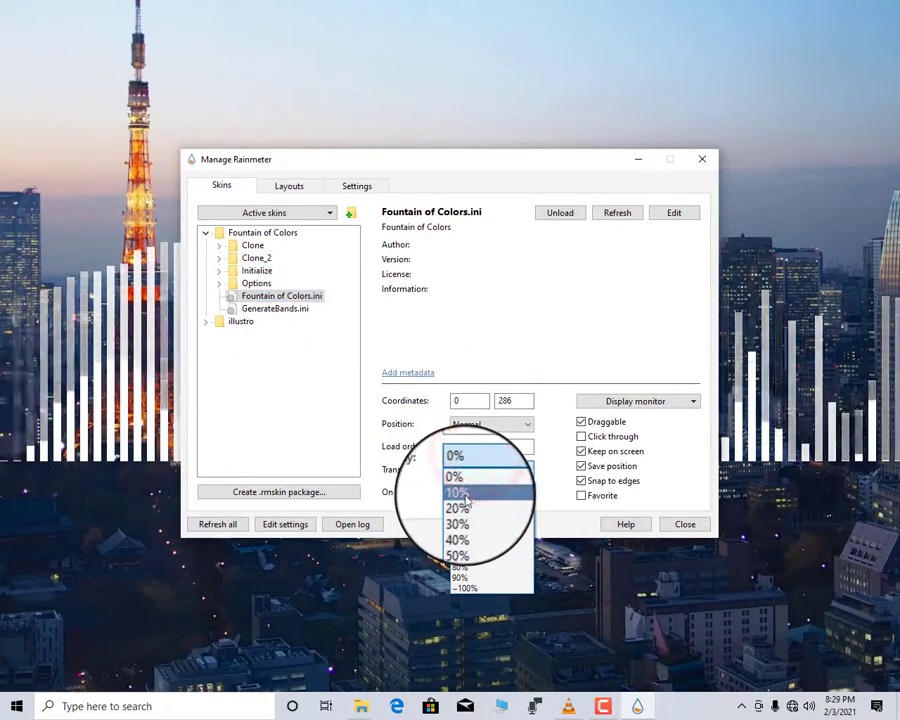
pyautogui.click(467, 527)
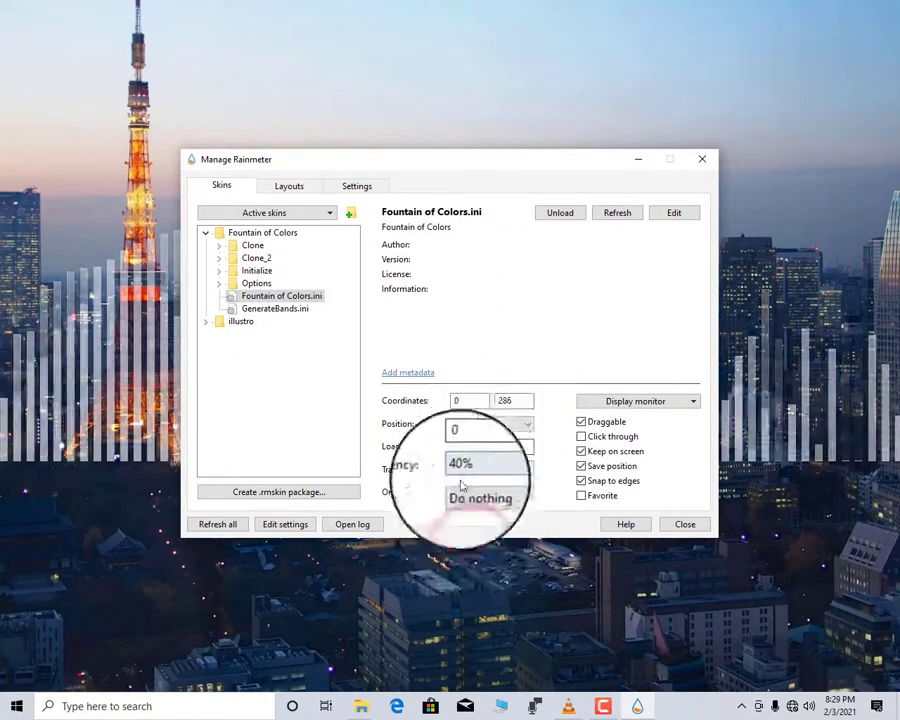
pyautogui.click(686, 525)
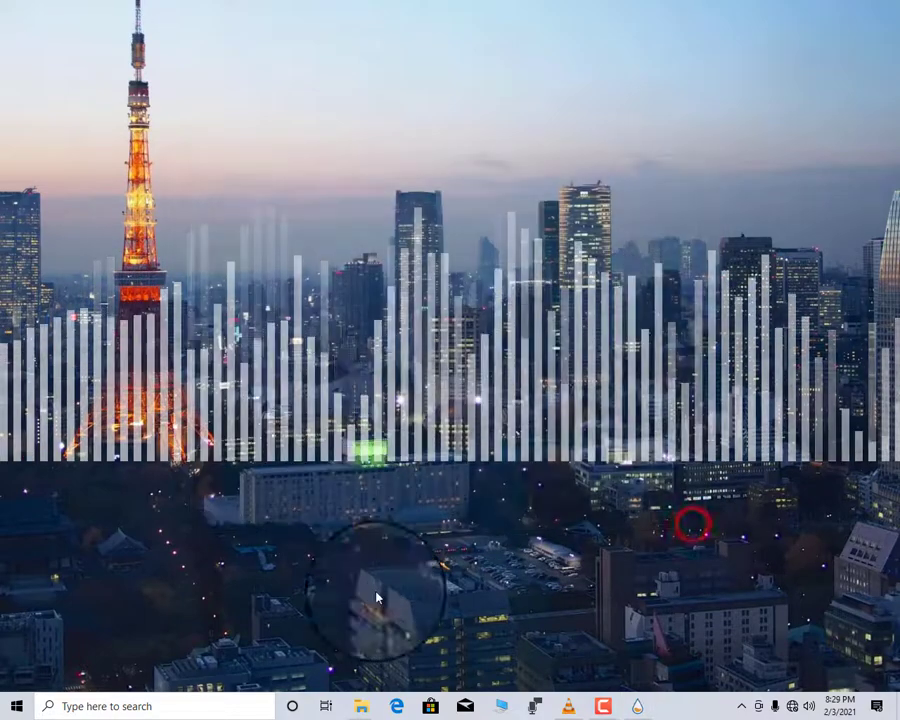
# Step: Switch back to New folder in File Explorer and refresh its contents
pyautogui.click(368, 705)
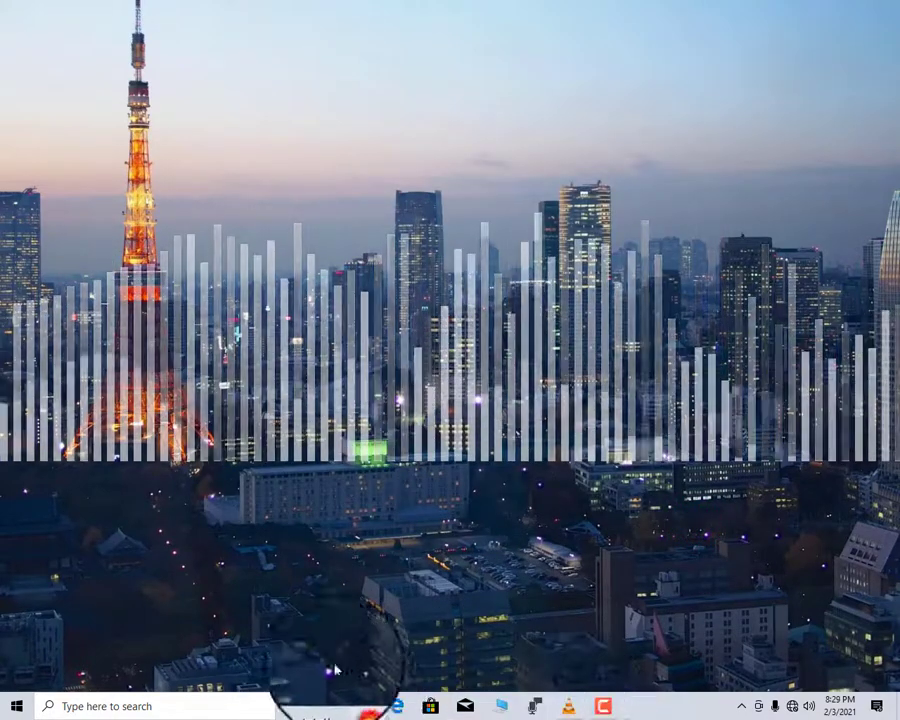
pyautogui.click(211, 617)
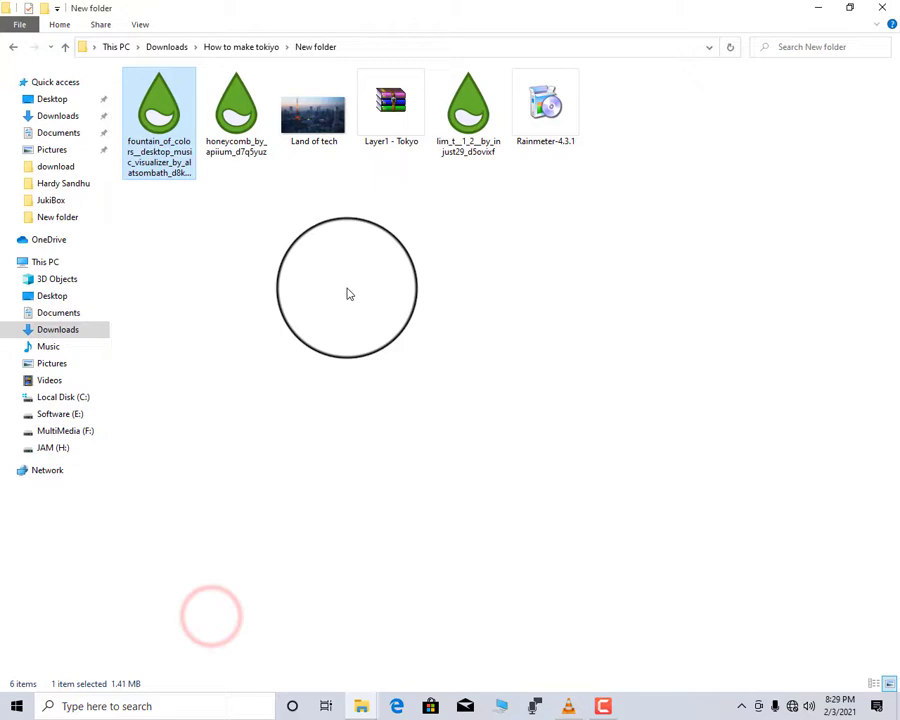
pyautogui.rightClick(349, 293)
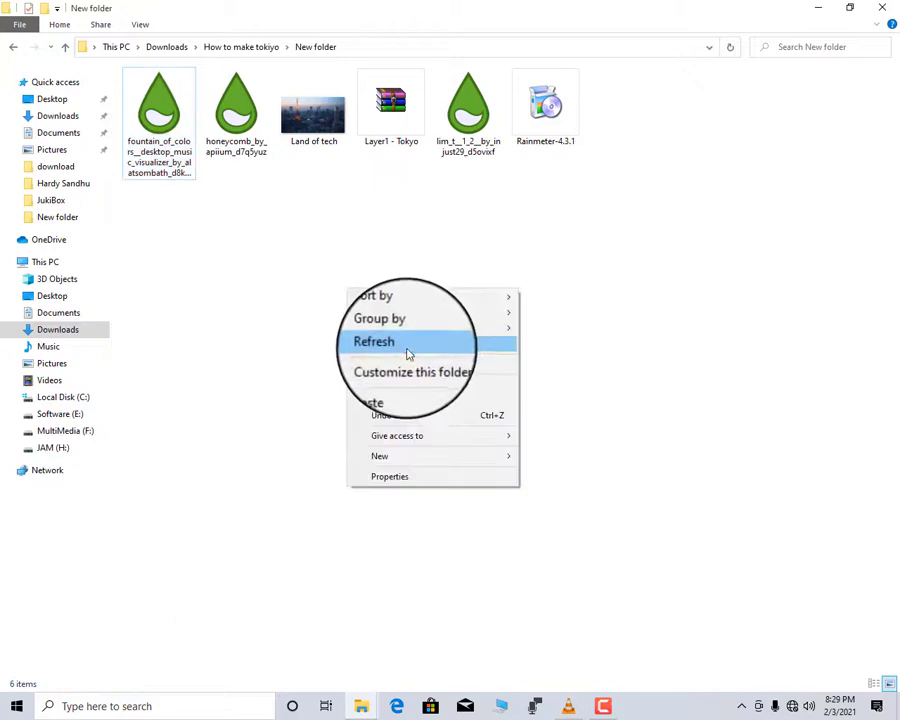
pyautogui.click(406, 347)
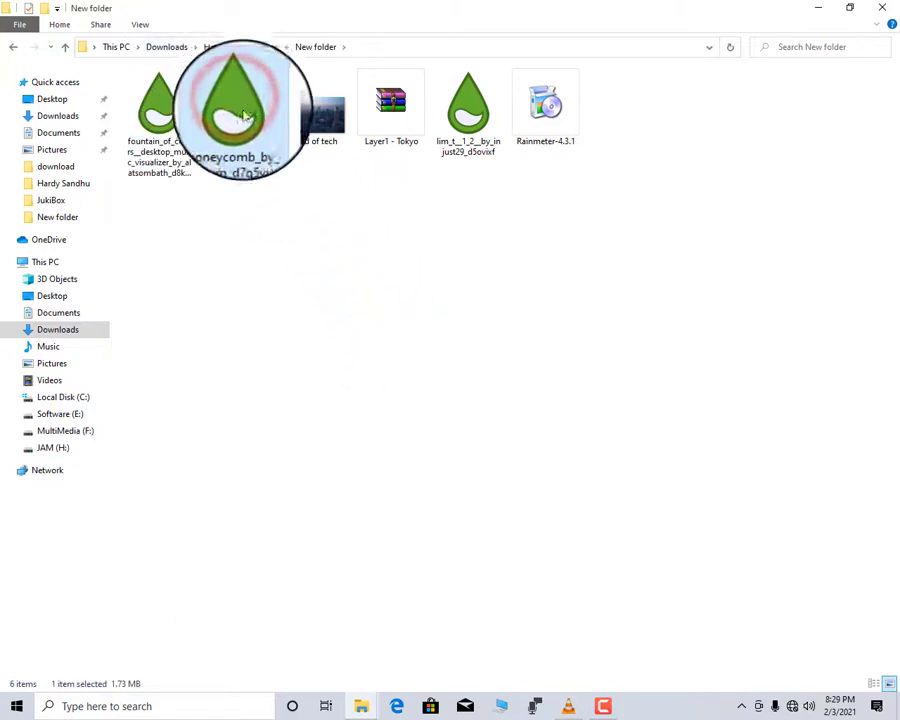
# Step: Open and dismiss the LIM!T skin installer, and leave the Layer1 - Tokyo archive open in a minimized WinRAR window
pyautogui.doubleClick(463, 139)
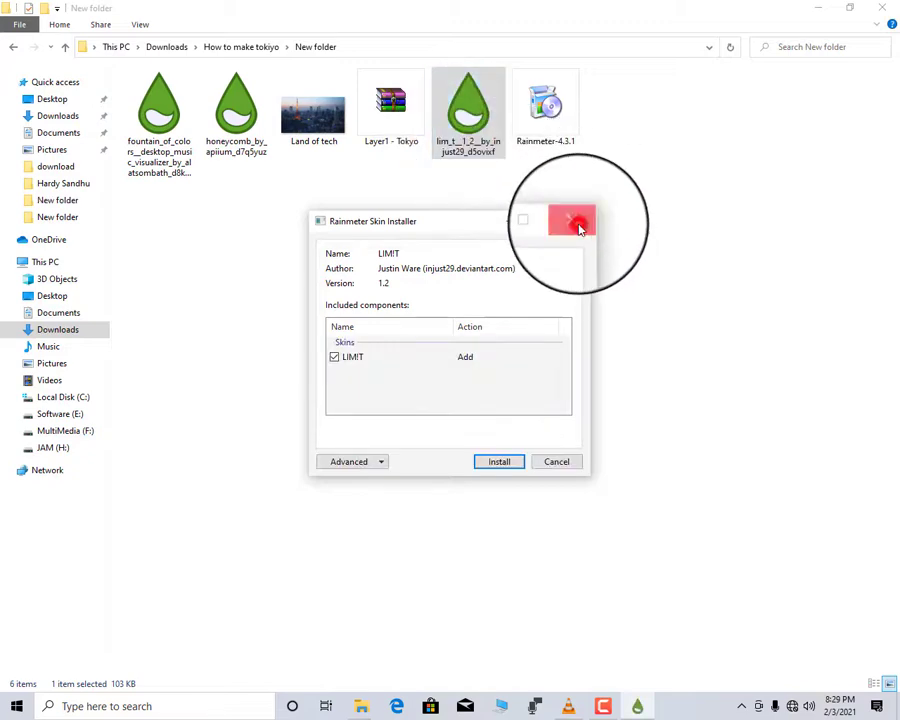
pyautogui.click(578, 224)
pyautogui.doubleClick(388, 120)
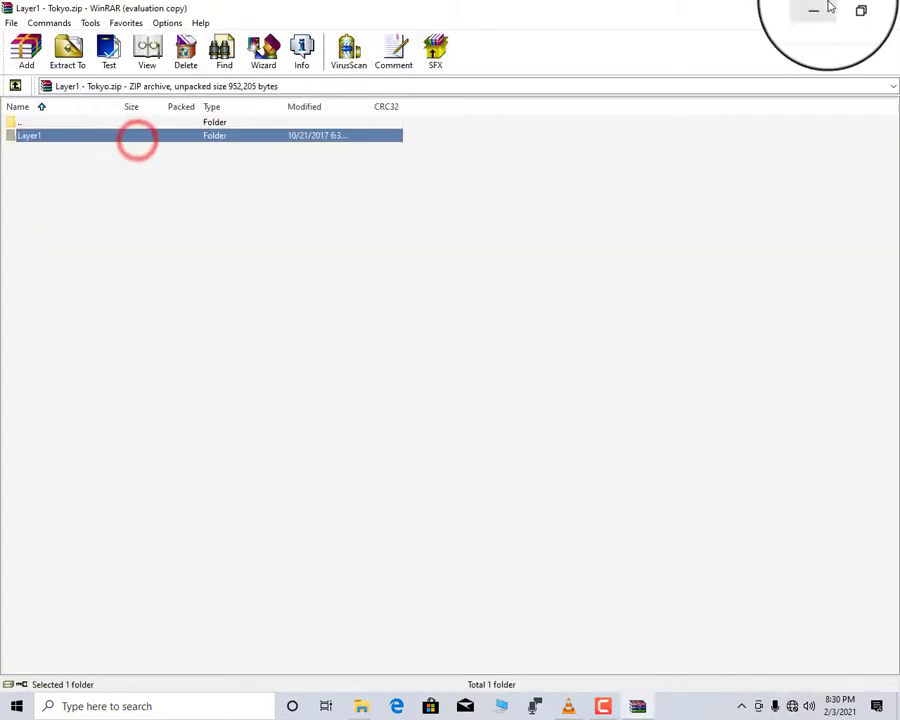
pyautogui.click(829, 7)
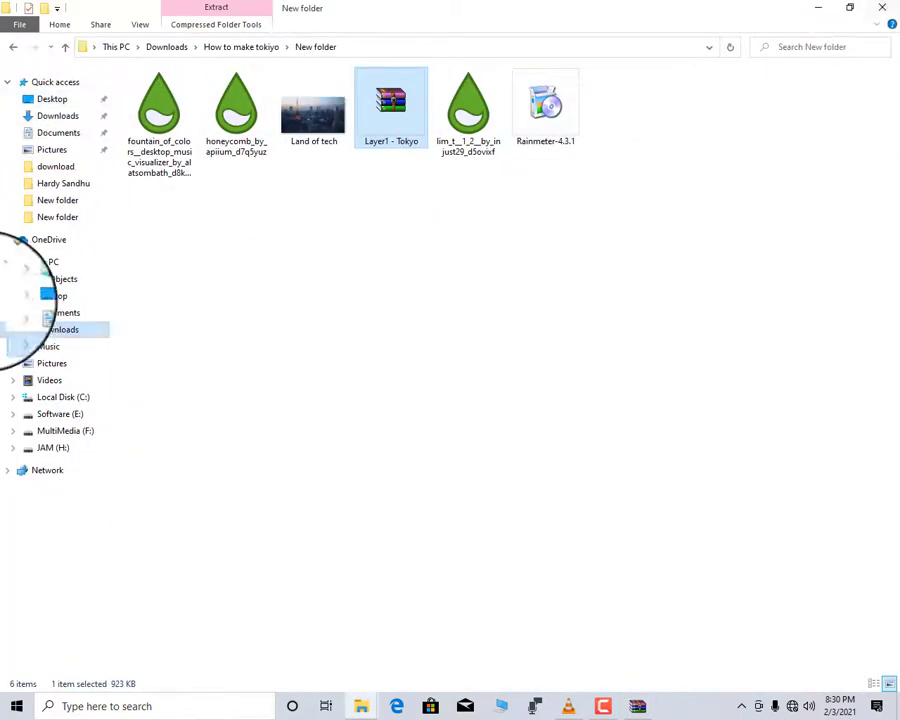
# Step: Go to the Skins folder inside Documents > Rainmeter
pyautogui.click(55, 135)
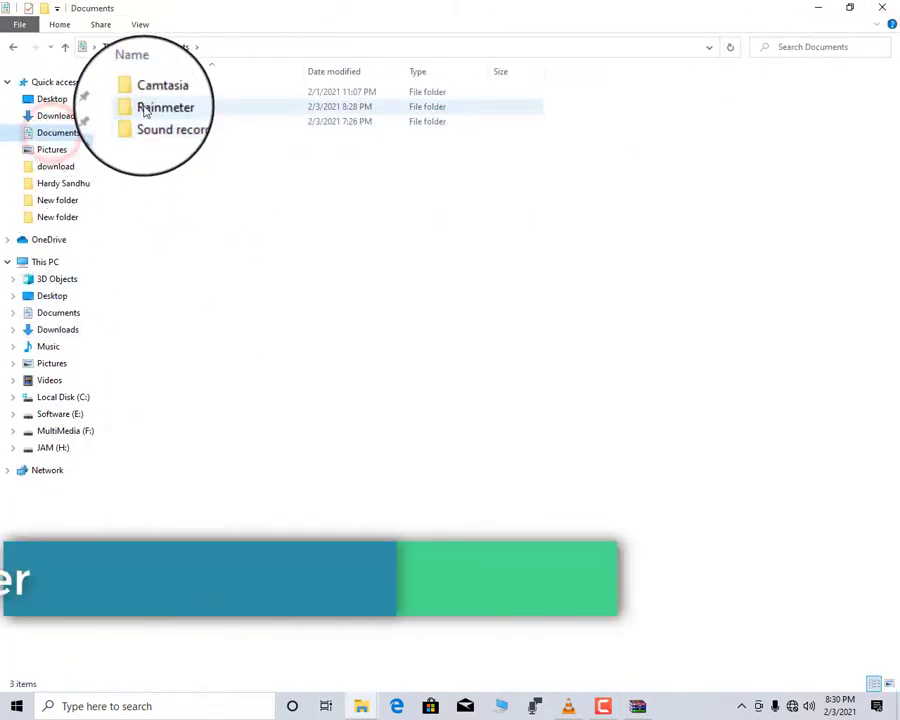
pyautogui.click(148, 107)
pyautogui.doubleClick(155, 110)
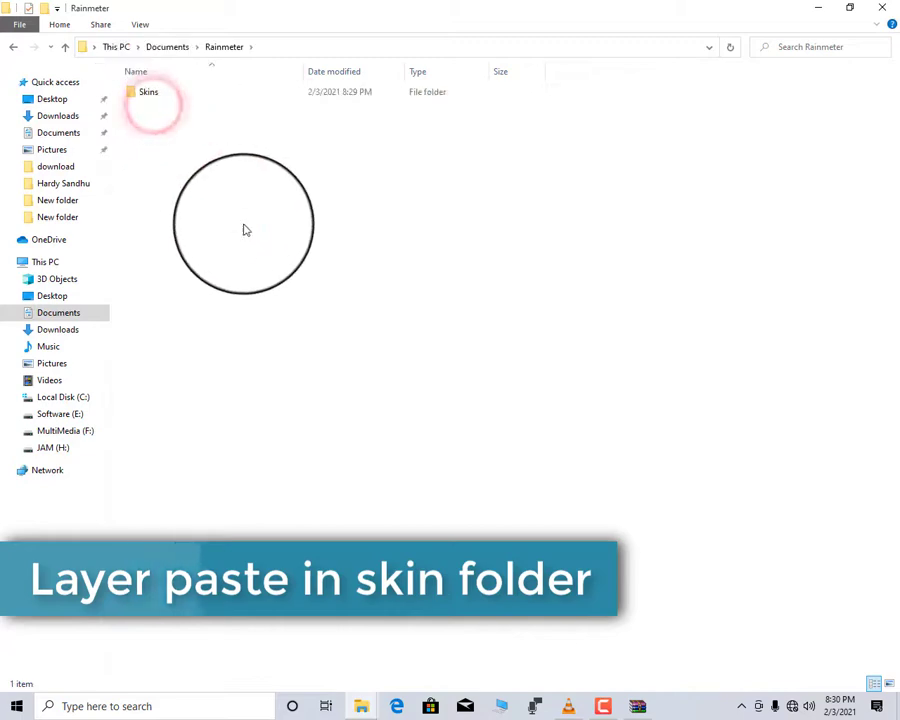
pyautogui.doubleClick(156, 91)
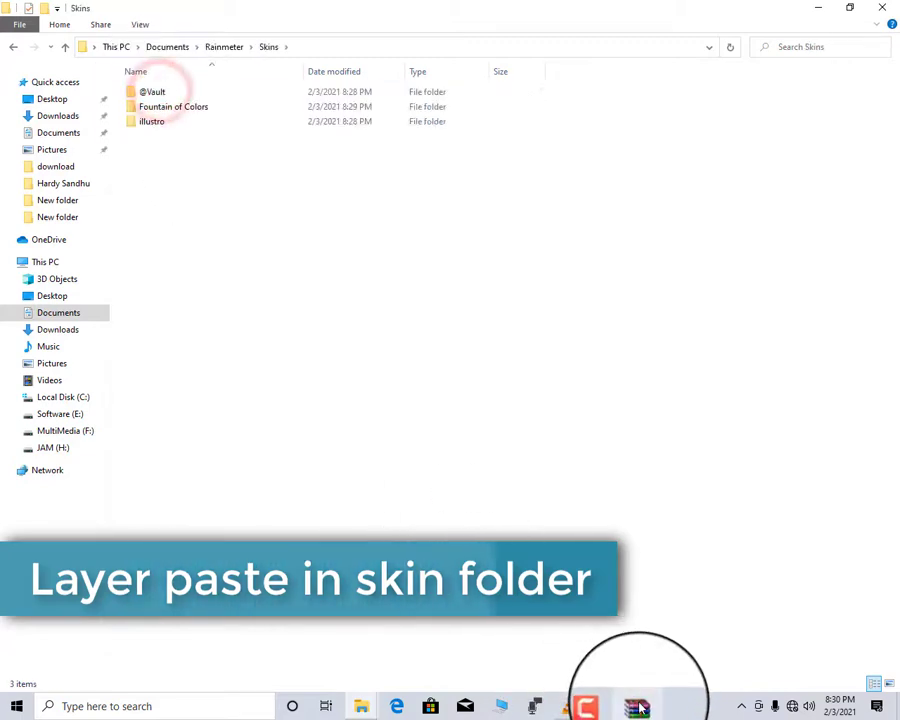
# Step: Extract the Layer1 folder from the WinRAR archive into the Rainmeter Skins folder and refresh the folder view
pyautogui.click(640, 706)
pyautogui.moveTo(540, 10); pyautogui.dragTo(577, 141)
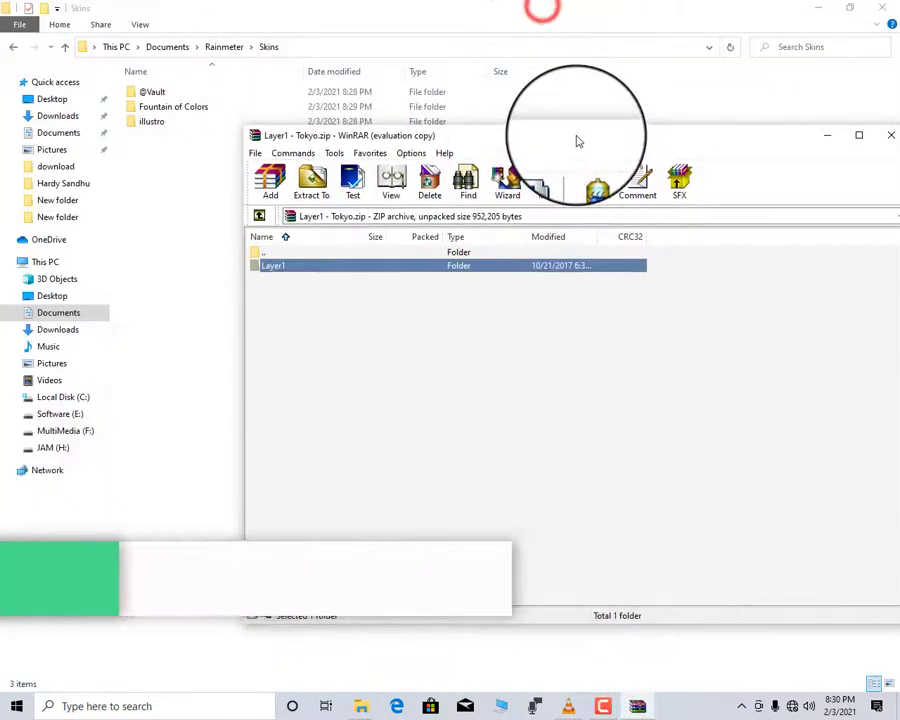
pyautogui.moveTo(160, 271); pyautogui.dragTo(174, 150)
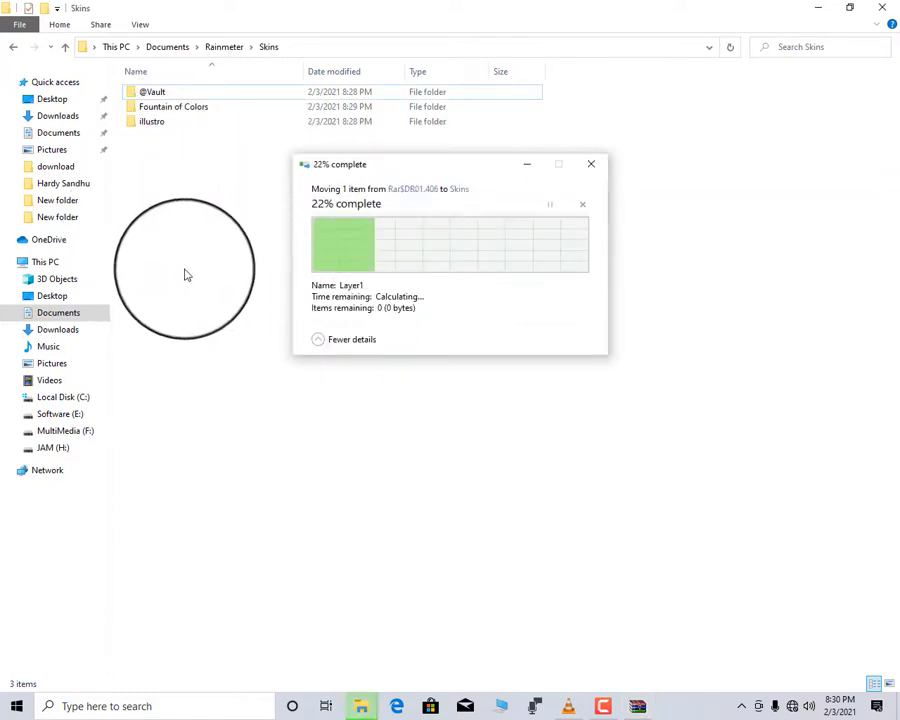
pyautogui.rightClick(187, 178)
pyautogui.click(241, 255)
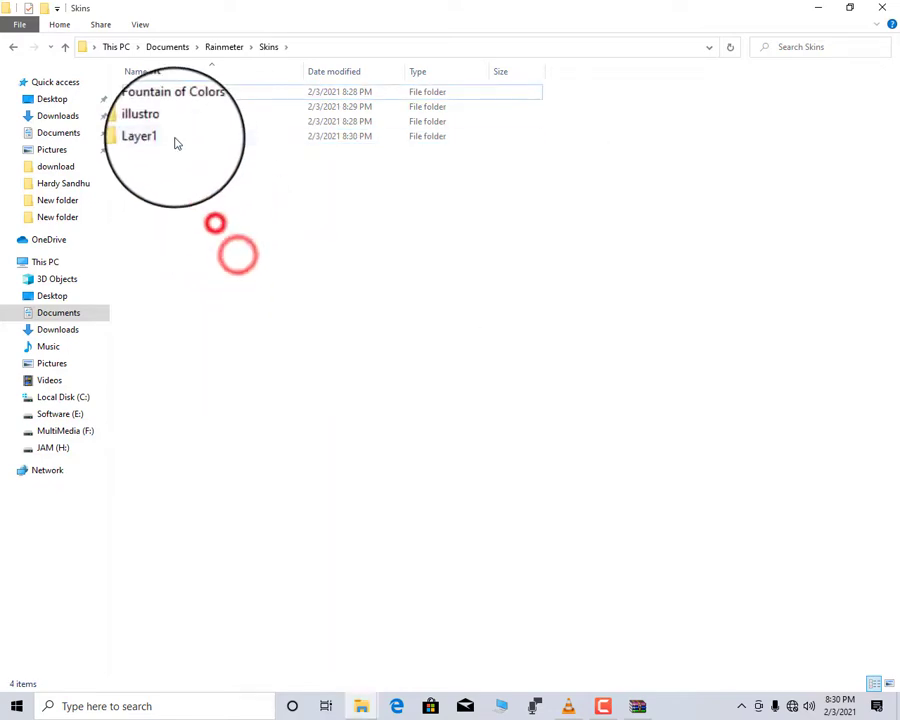
# Step: Open the layer1 configuration file from the Layer1 folder in Notepad, and clear the folder and WinRAR windows off the desktop
pyautogui.doubleClick(174, 138)
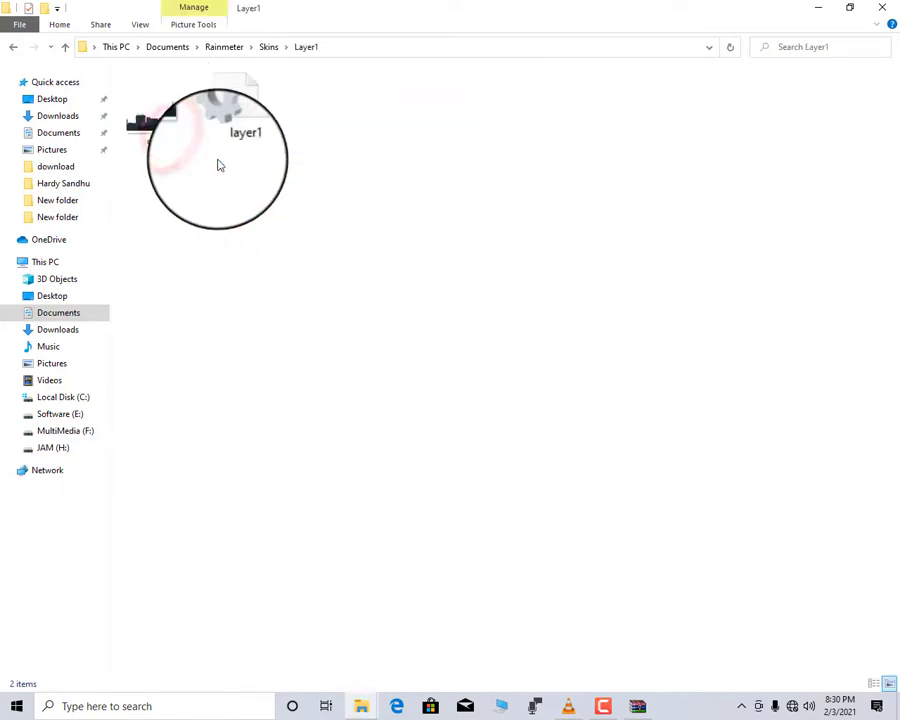
pyautogui.doubleClick(241, 104)
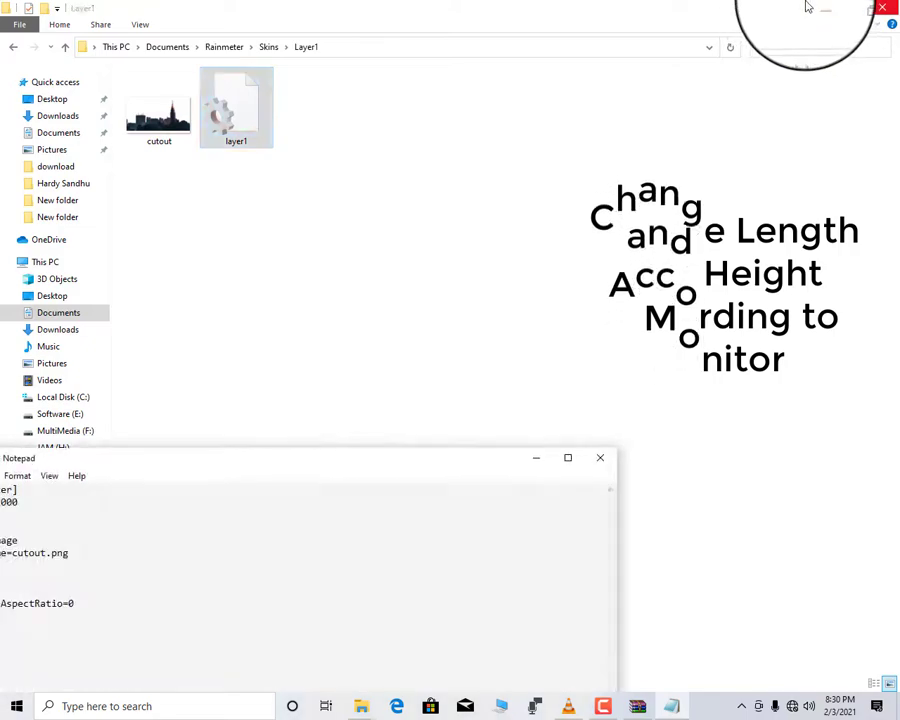
pyautogui.click(815, 10)
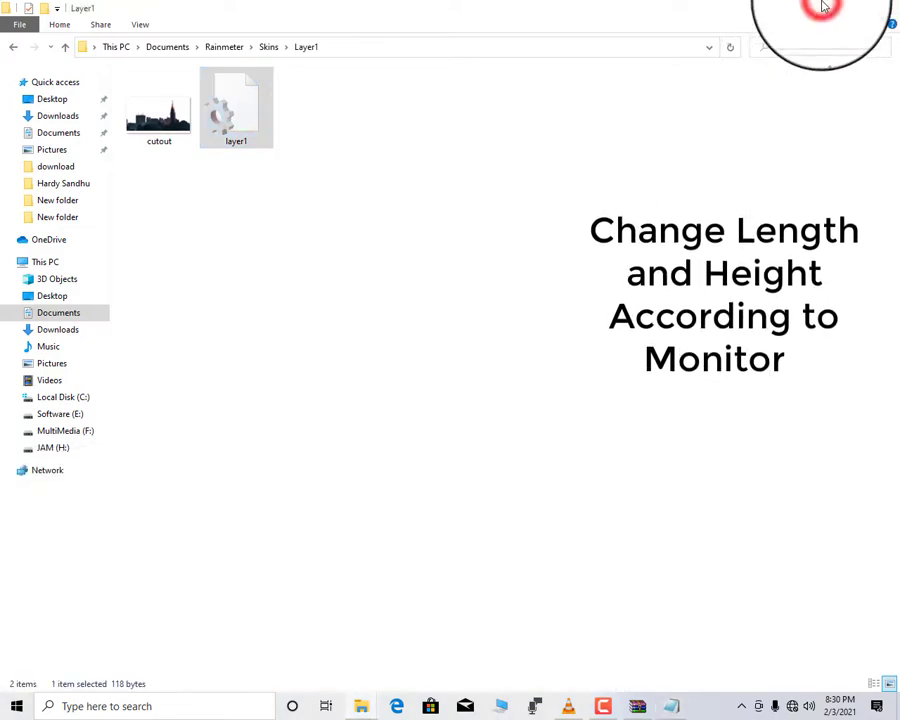
pyautogui.click(885, 135)
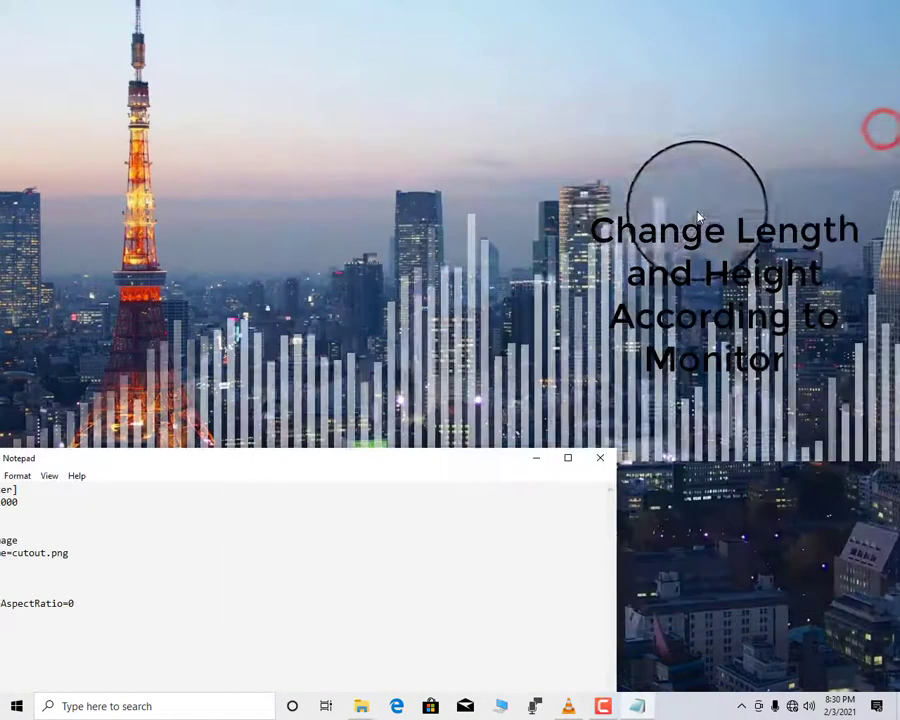
# Step: Open the Windows display settings and check the monitor's display resolution against the W and H lines in layer1
pyautogui.rightClick(534, 91)
pyautogui.click(494, 464)
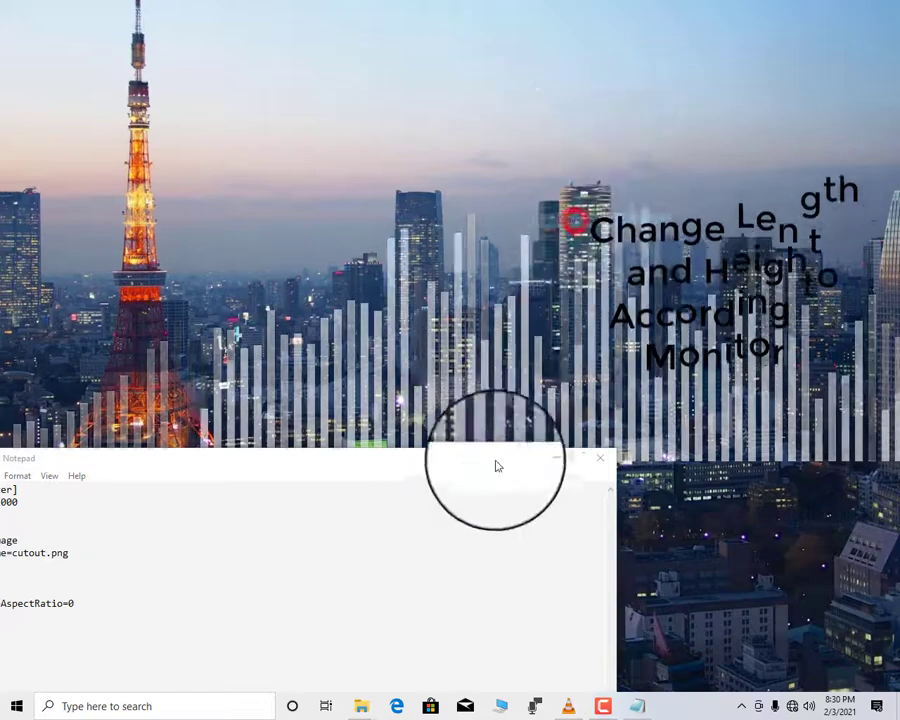
pyautogui.moveTo(446, 472); pyautogui.dragTo(597, 192)
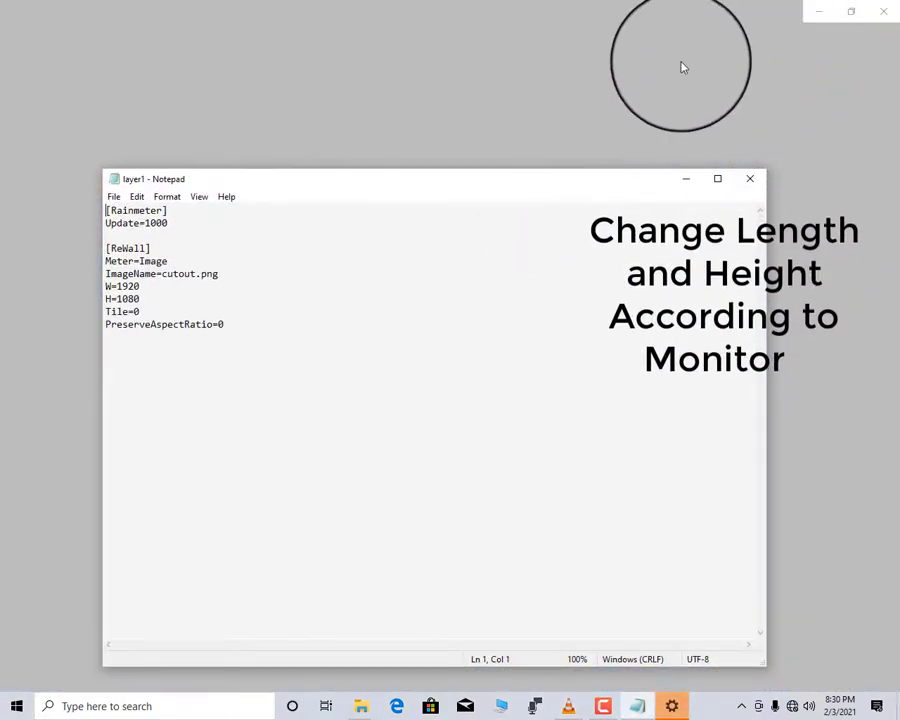
pyautogui.click(140, 286)
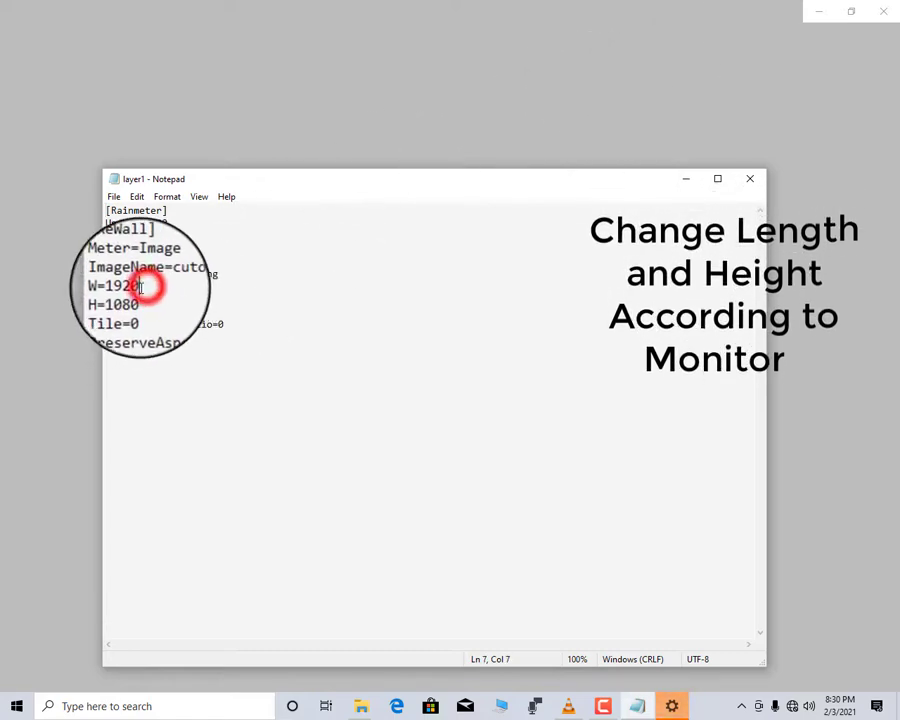
pyautogui.moveTo(137, 290)
pyautogui.mouseDown()
pyautogui.moveTo(118, 293)
pyautogui.moveTo(114, 283)
pyautogui.moveTo(121, 298)
pyautogui.moveTo(106, 286)
pyautogui.moveTo(141, 286)
pyautogui.mouseUp()
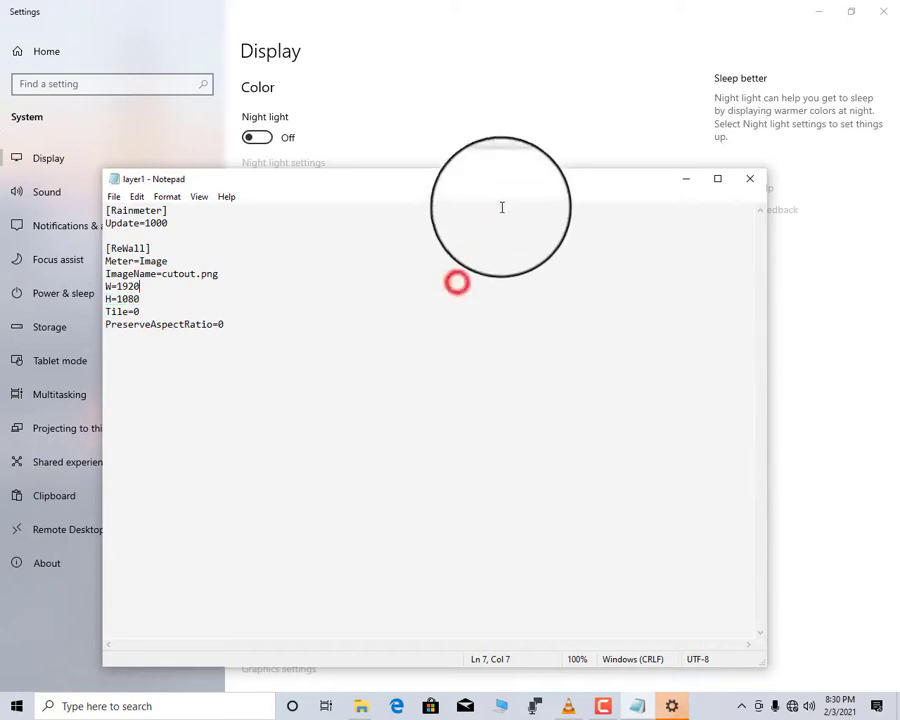
pyautogui.moveTo(375, 190); pyautogui.dragTo(320, 202)
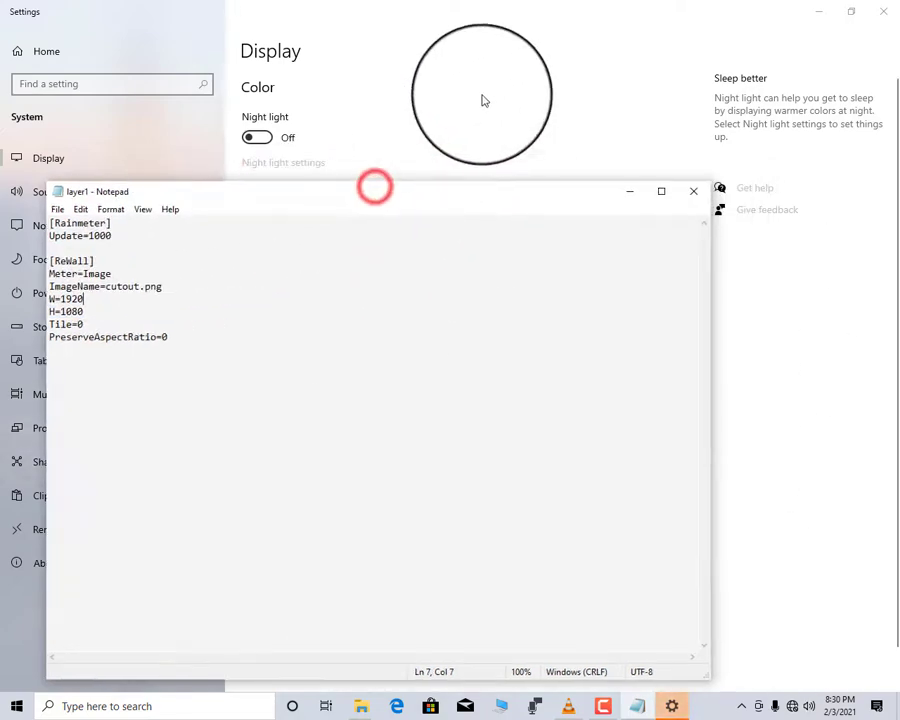
pyautogui.click(492, 80)
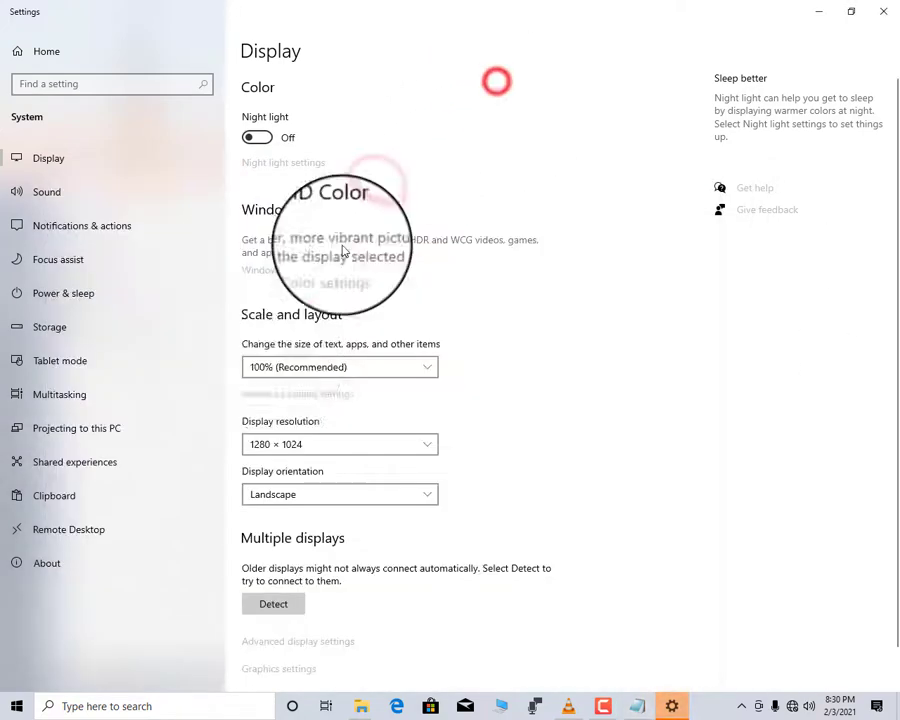
pyautogui.click(259, 448)
pyautogui.click(648, 447)
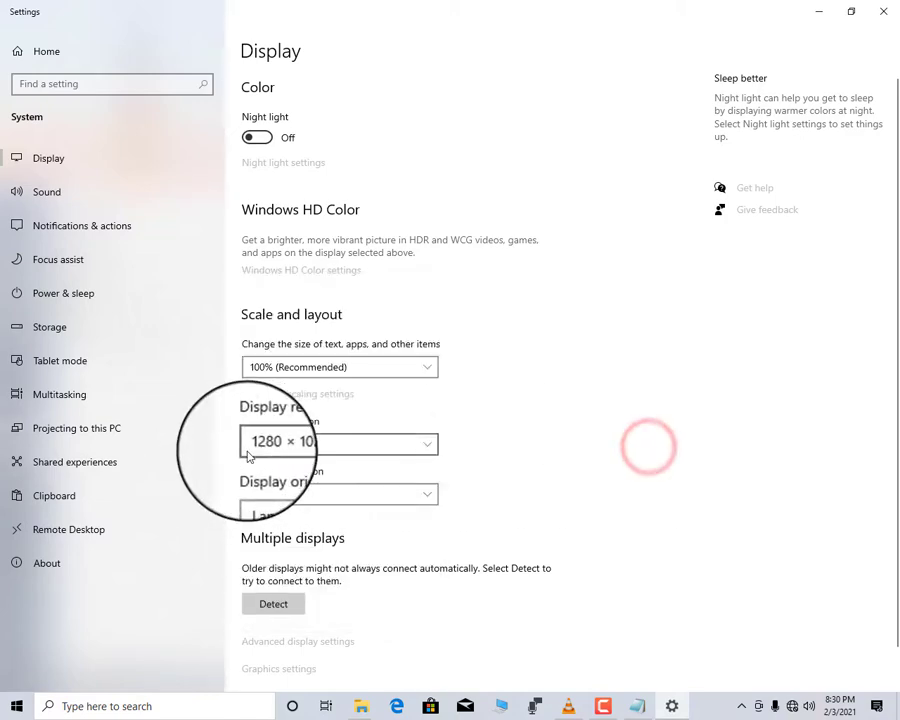
# Step: Change the W and H values in layer1 to match the 1280 × 1024 display resolution, and minimize the display settings
pyautogui.click(640, 706)
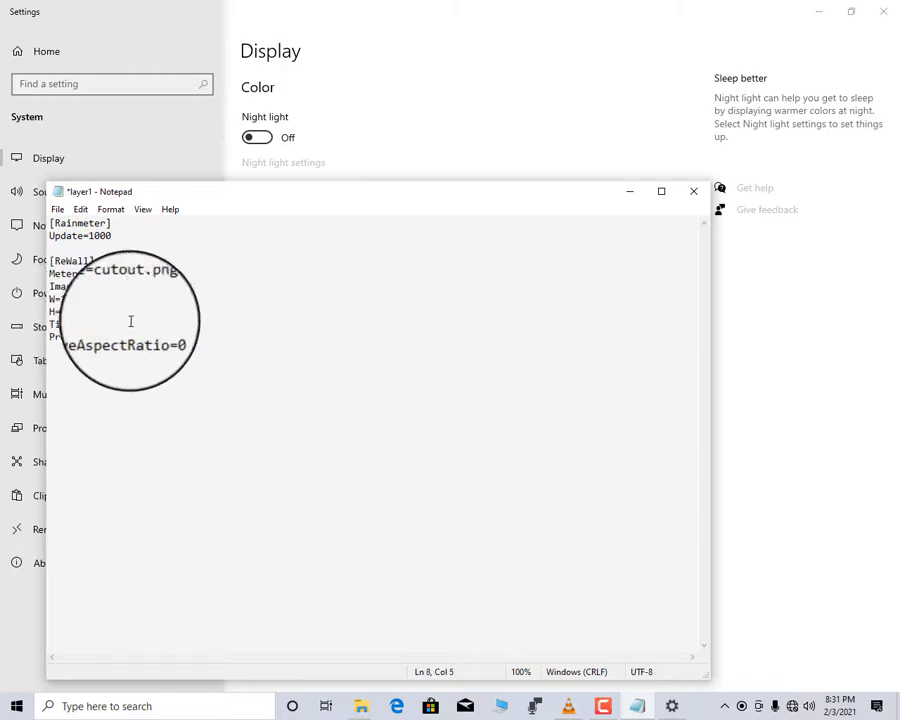
pyautogui.click(823, 517)
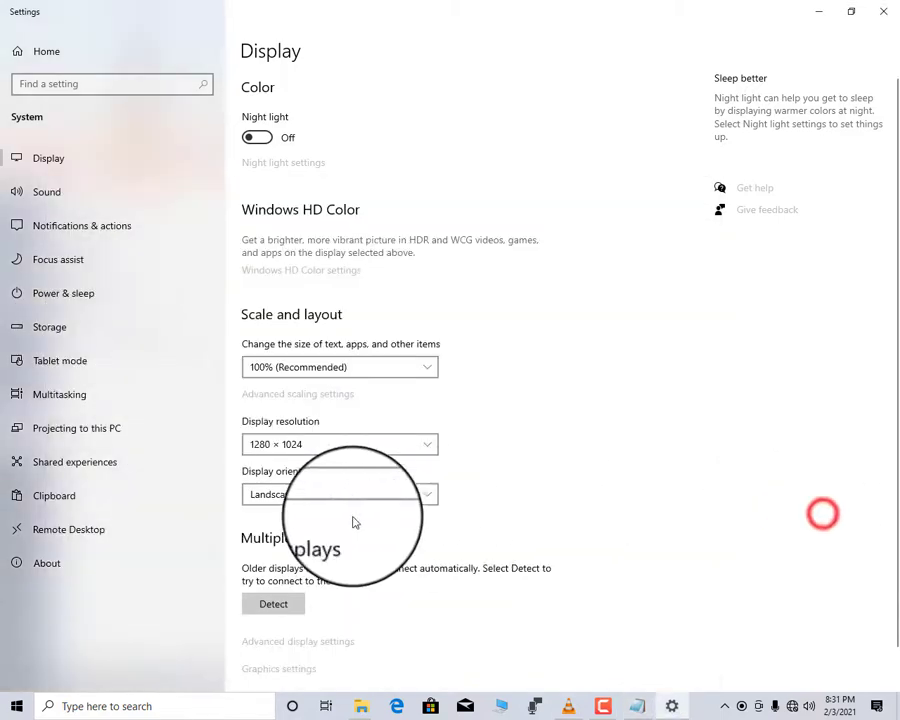
pyautogui.click(670, 706)
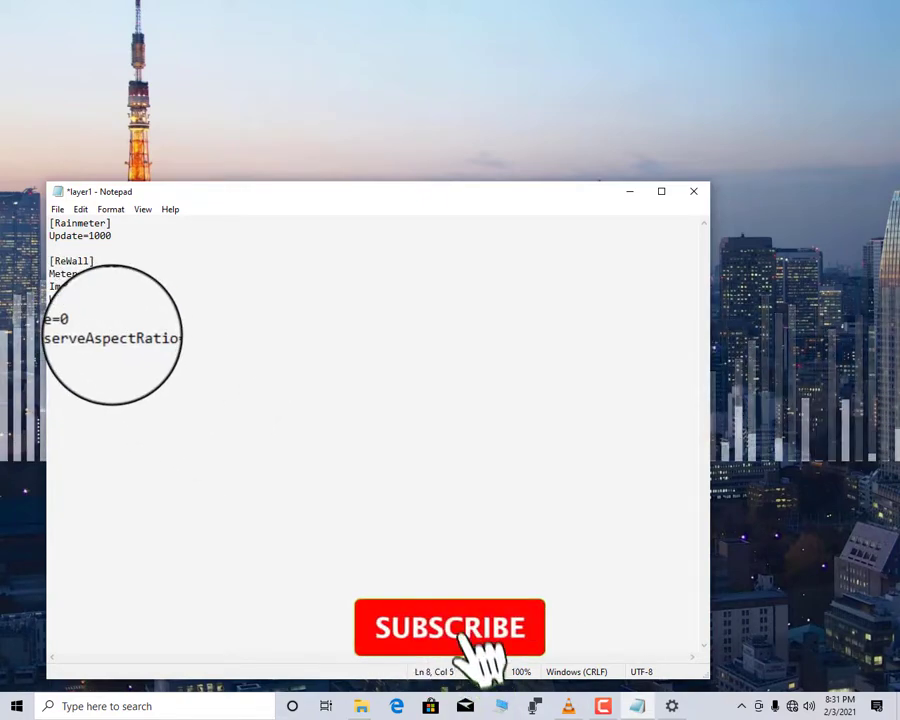
pyautogui.write('0')
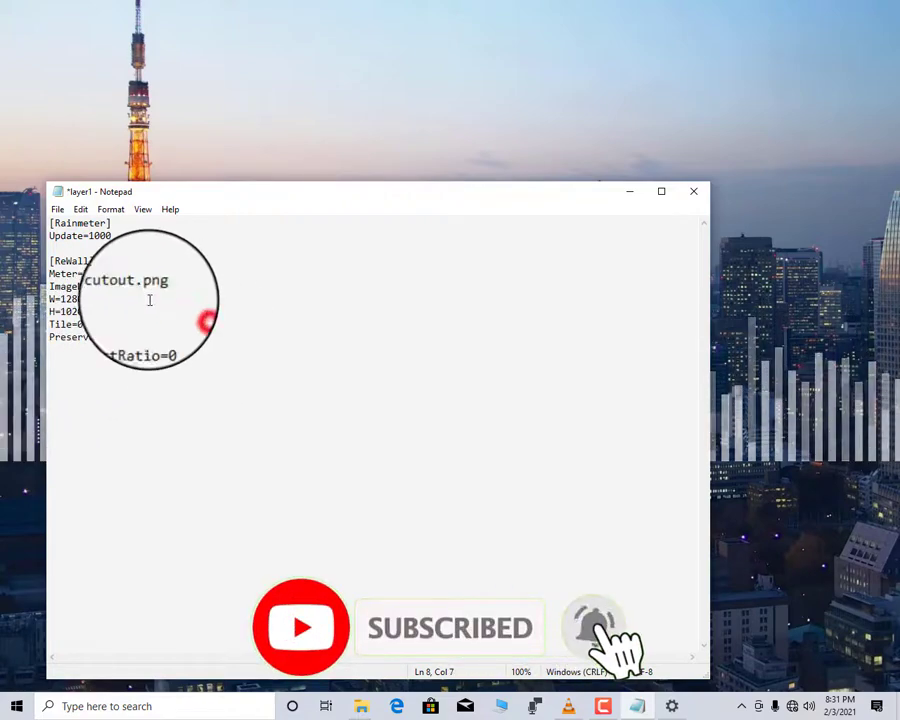
# Step: Save the edited layer1 file and close Notepad
pyautogui.click(95, 209)
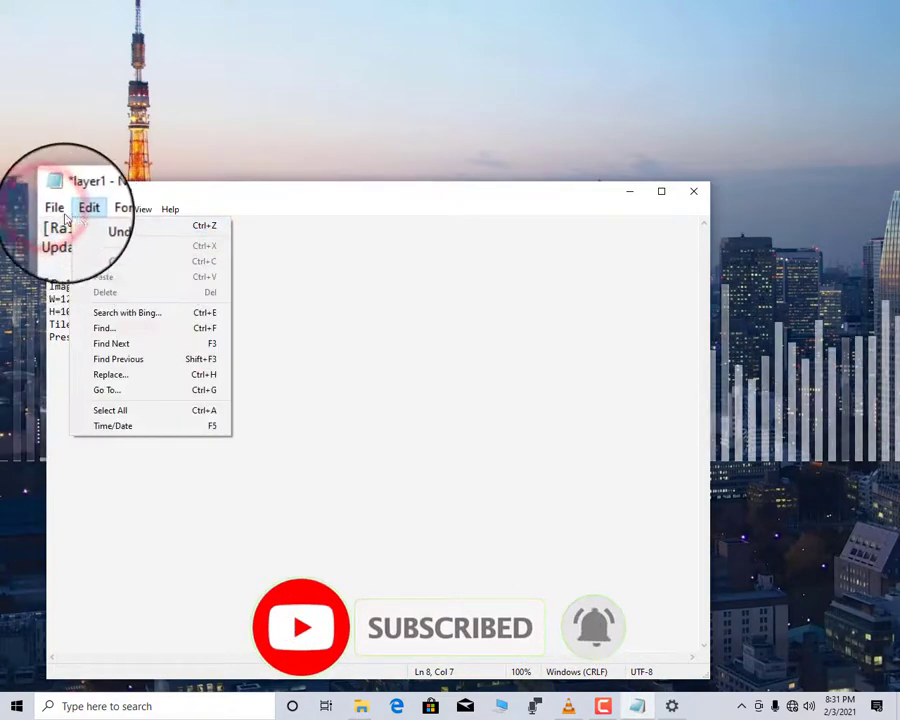
pyautogui.click(57, 210)
pyautogui.click(88, 271)
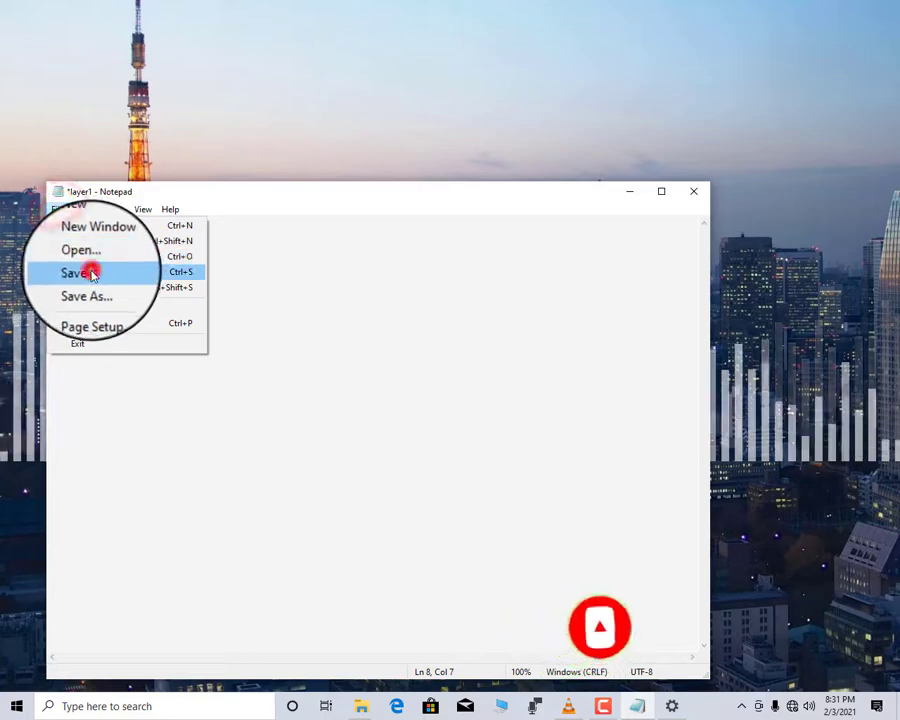
pyautogui.click(699, 197)
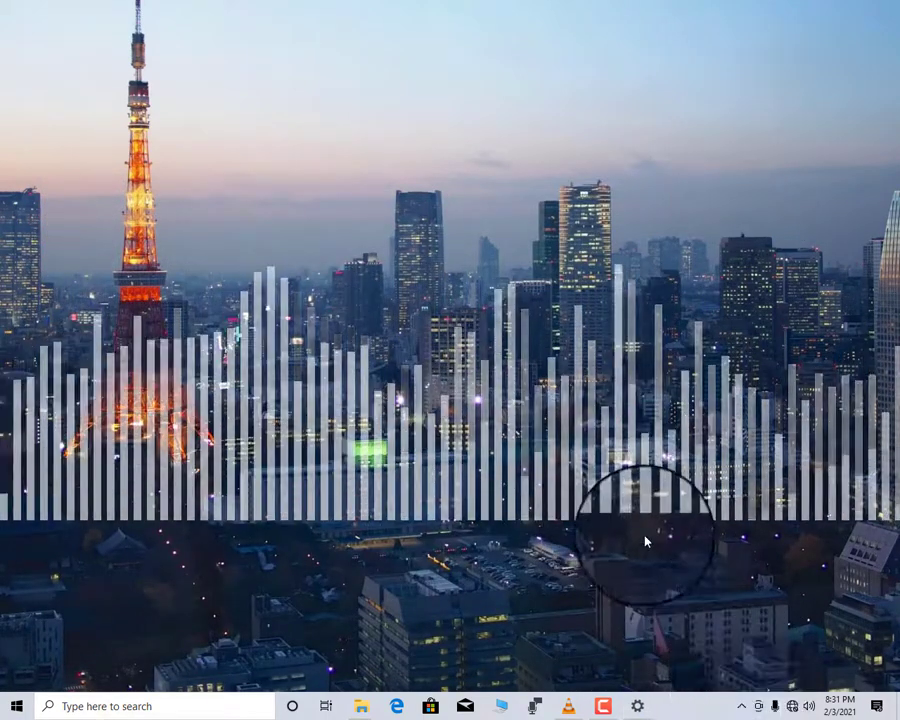
# Step: Close the display settings window and refresh all skins in the Rainmeter manager
pyautogui.click(747, 706)
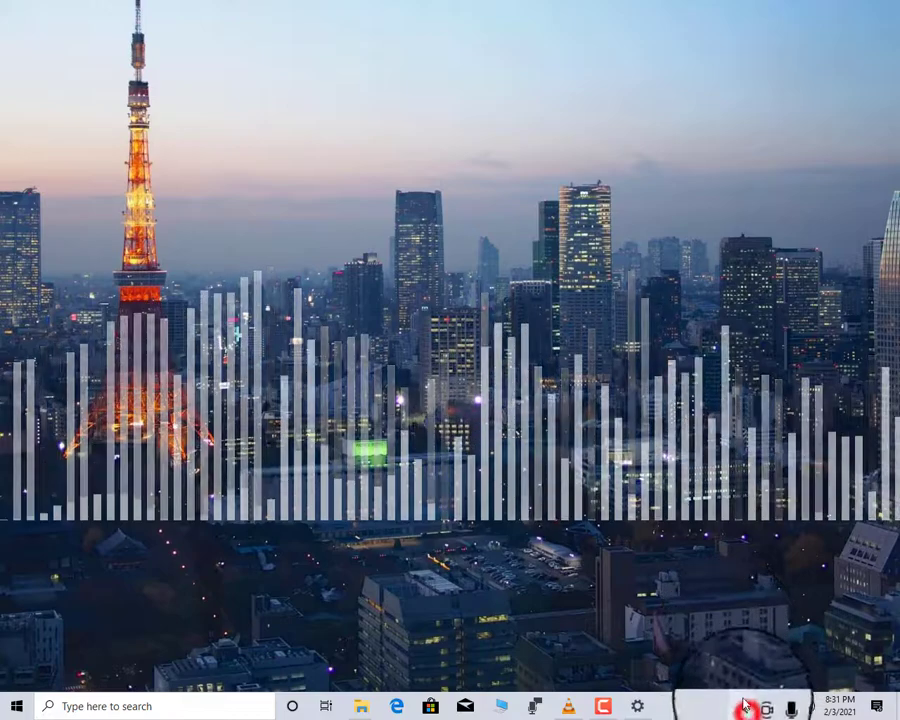
pyautogui.click(756, 678)
pyautogui.click(636, 704)
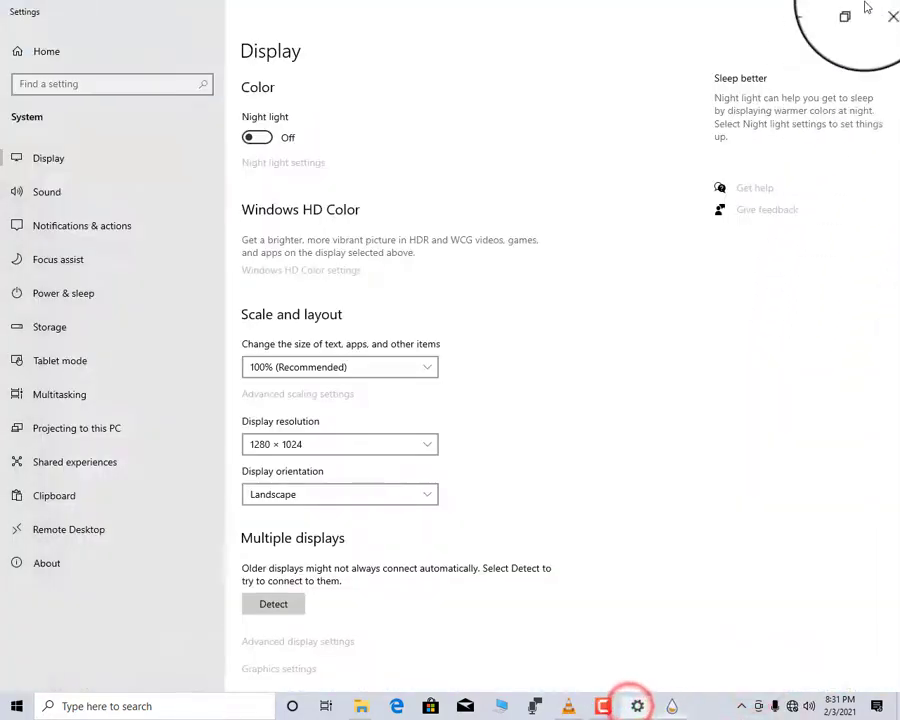
pyautogui.click(880, 8)
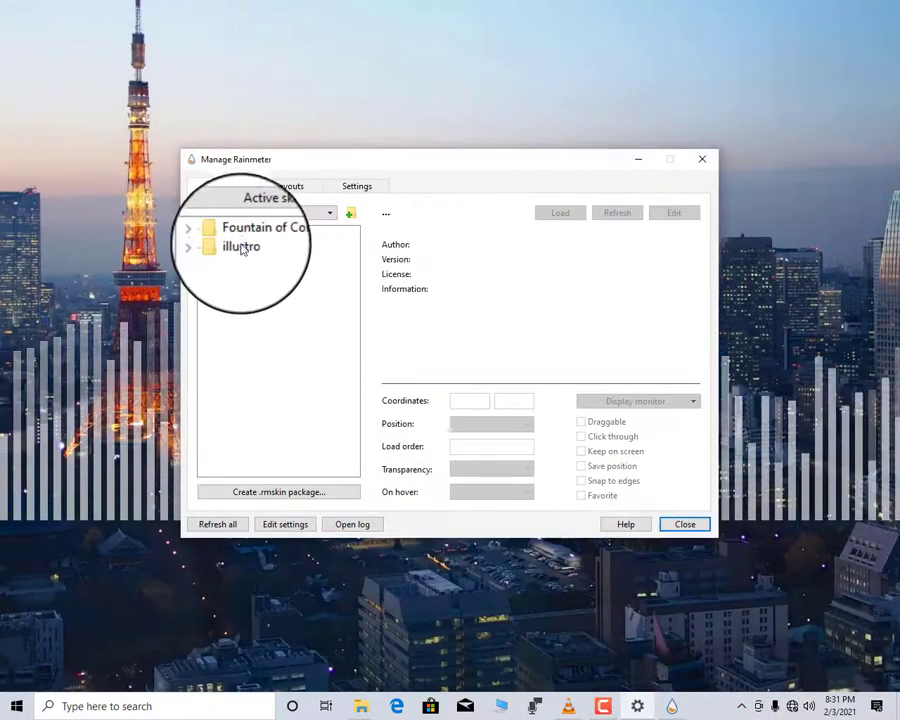
pyautogui.click(230, 525)
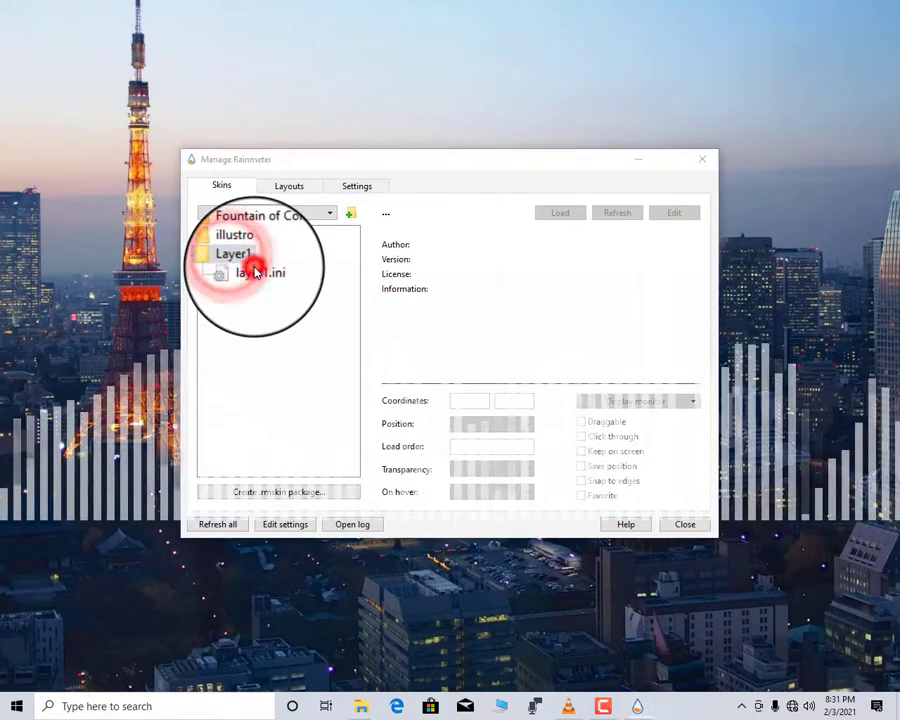
# Step: Load the layer1.ini skin from the Layer1 folder, check the skyline cutout around the Rainmeter manager and close the manager
pyautogui.doubleClick(257, 272)
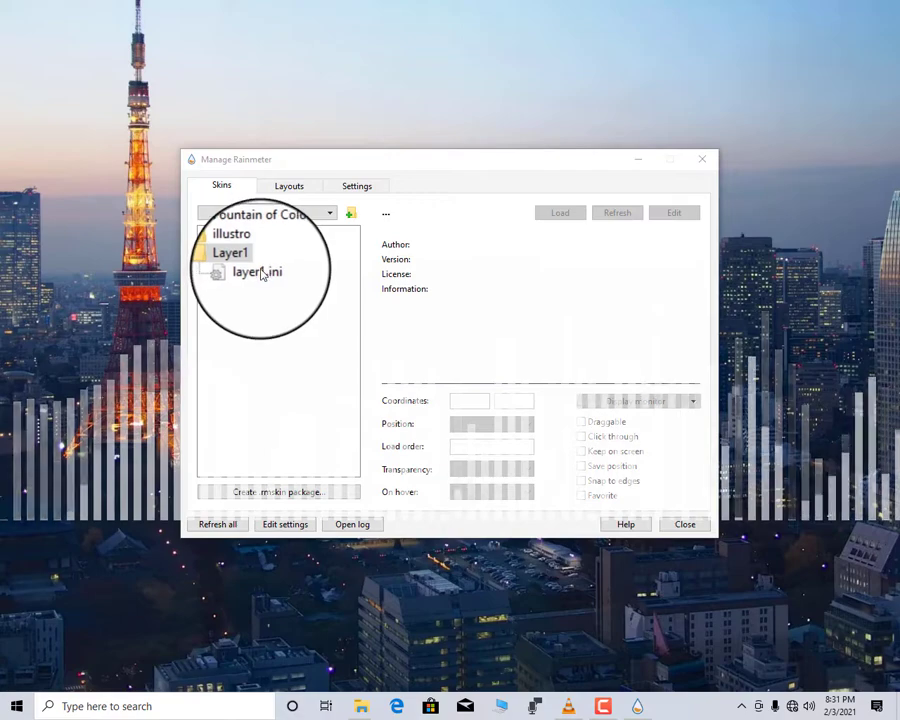
pyautogui.doubleClick(262, 273)
pyautogui.doubleClick(262, 274)
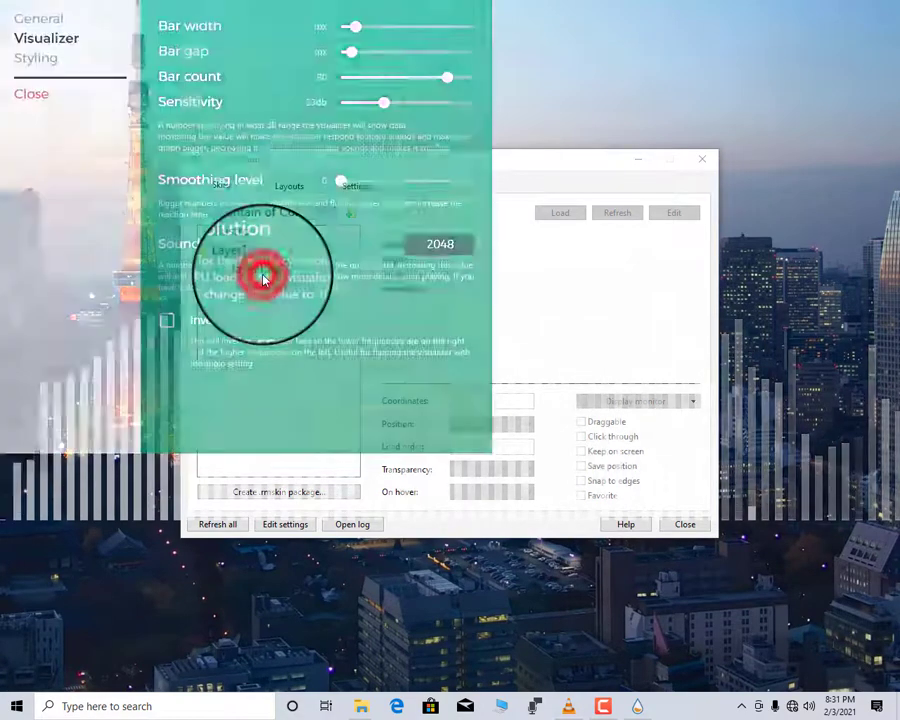
pyautogui.moveTo(615, 159); pyautogui.dragTo(669, 153)
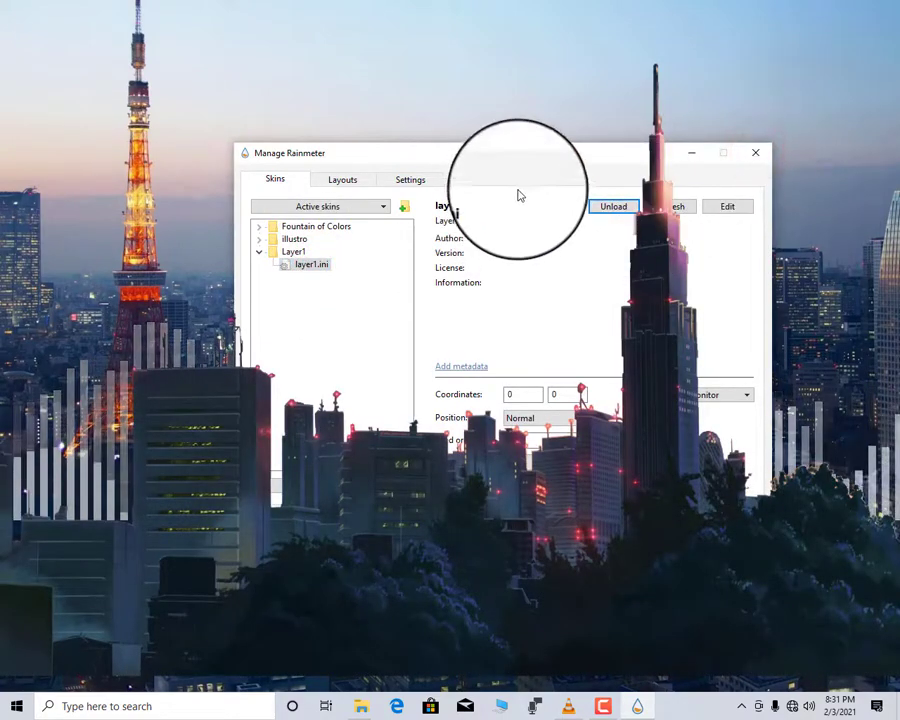
pyautogui.moveTo(522, 156); pyautogui.dragTo(525, 119)
pyautogui.click(759, 116)
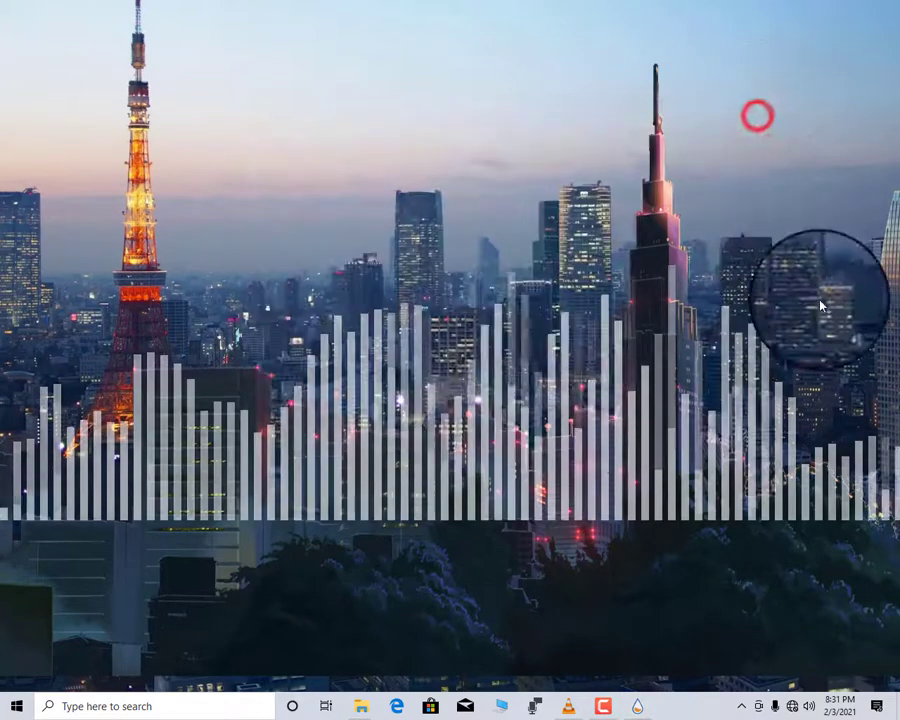
# Step: Move the visualizer higher on the desktop, set Fountain of Colors.ini's position to On desktop and close the Rainmeter manager
pyautogui.moveTo(637, 422); pyautogui.dragTo(639, 342)
pyautogui.click(741, 706)
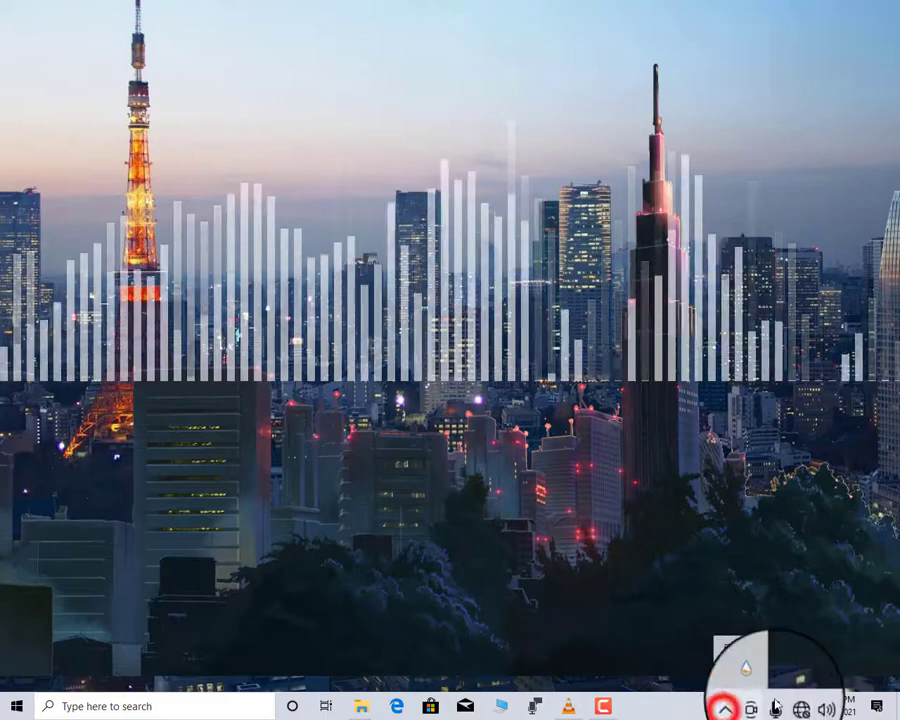
pyautogui.click(757, 680)
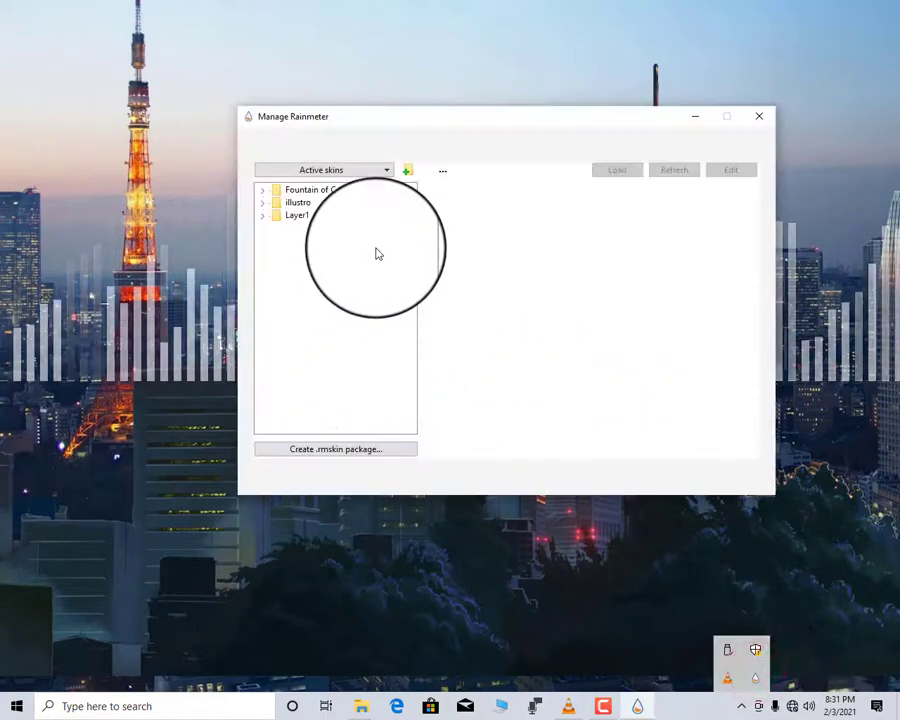
pyautogui.click(298, 192)
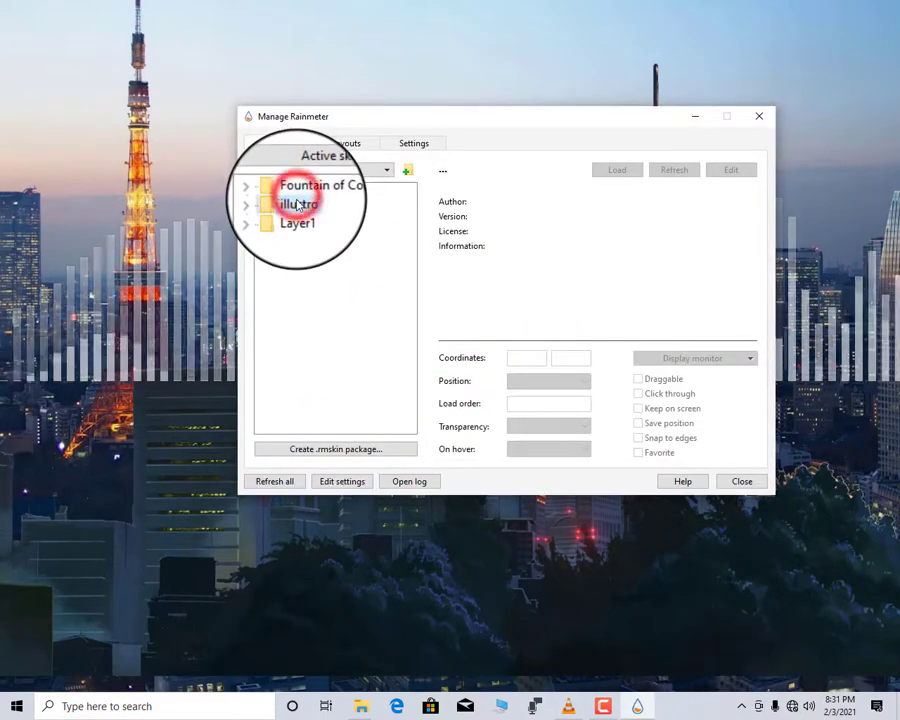
pyautogui.doubleClick(310, 188)
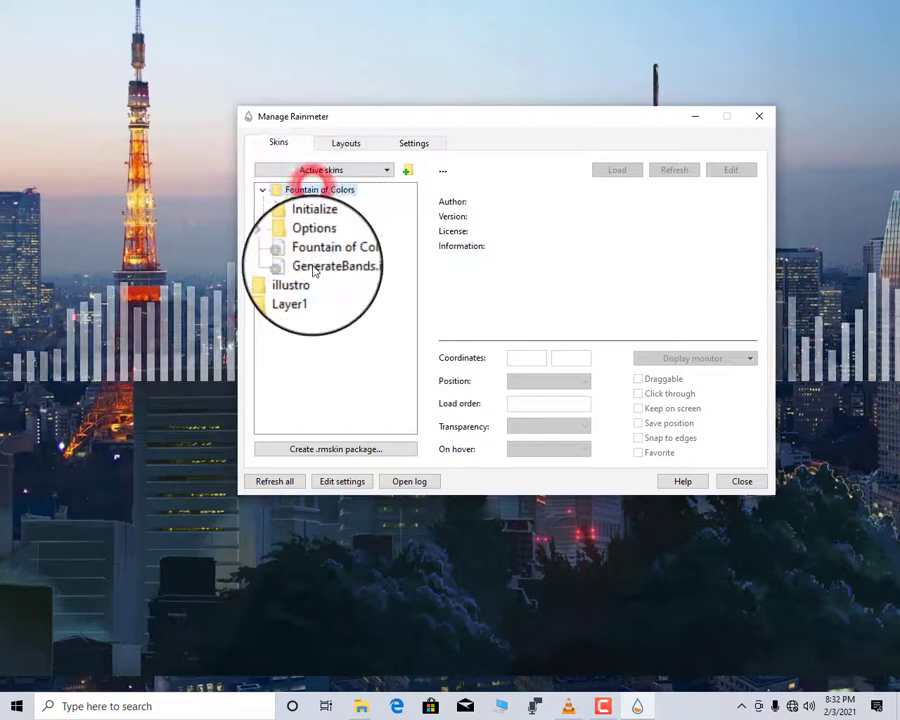
pyautogui.click(330, 256)
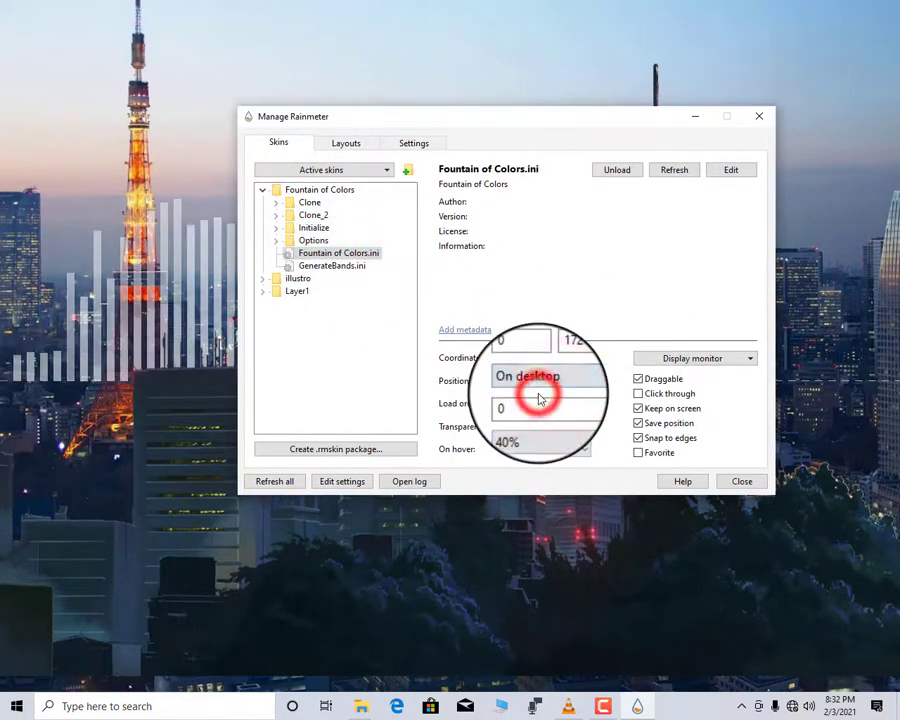
pyautogui.click(759, 116)
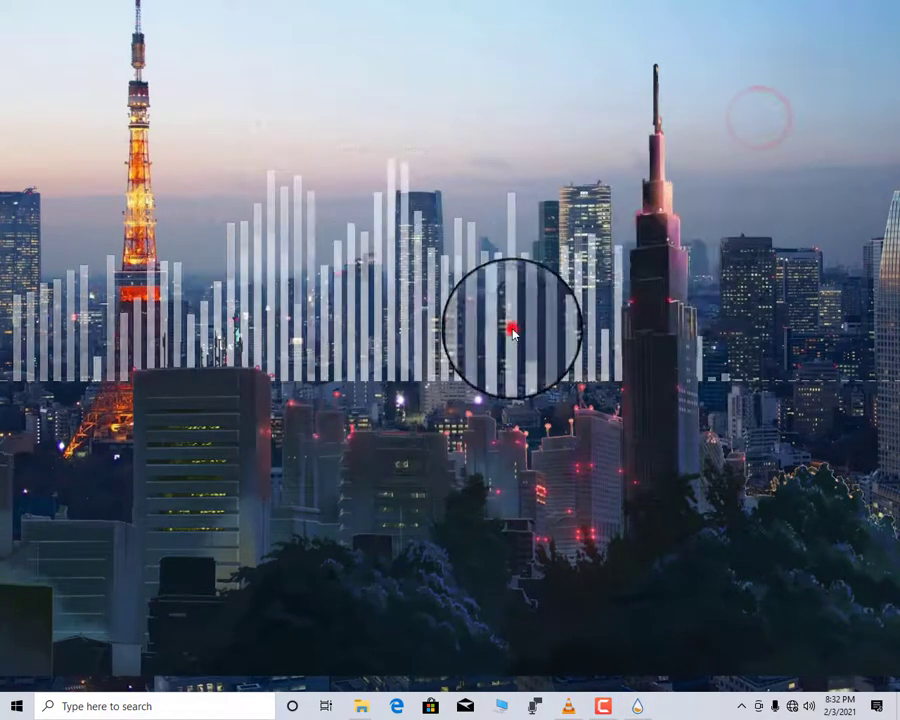
# Step: Lower the visualizer so its bars rise from behind the skyline buildings, and refresh the desktop
pyautogui.moveTo(512, 332); pyautogui.dragTo(517, 437)
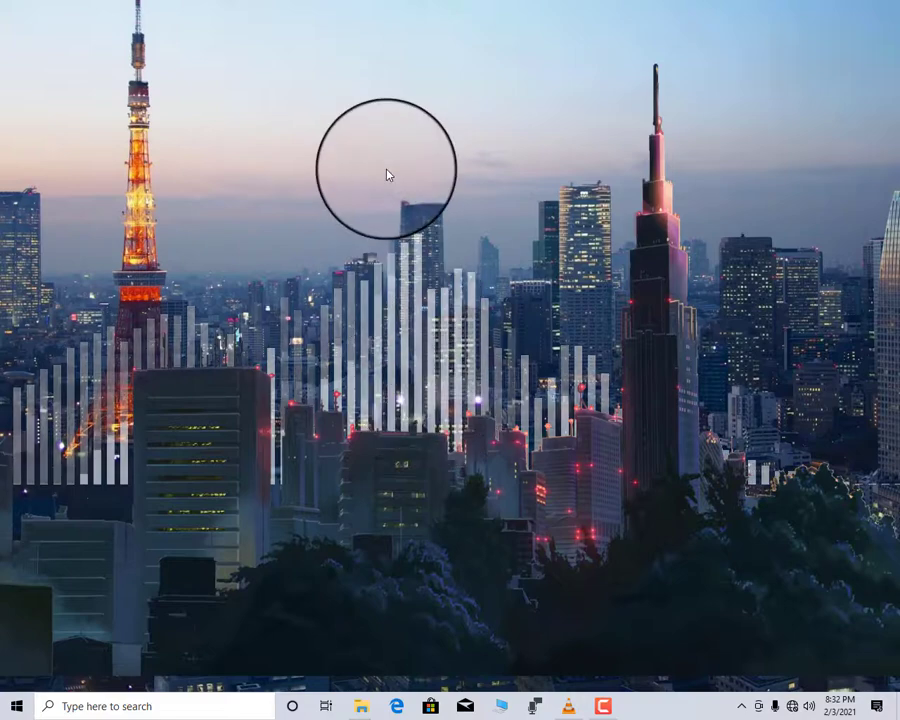
pyautogui.rightClick(388, 173)
pyautogui.click(429, 213)
pyautogui.rightClick(296, 128)
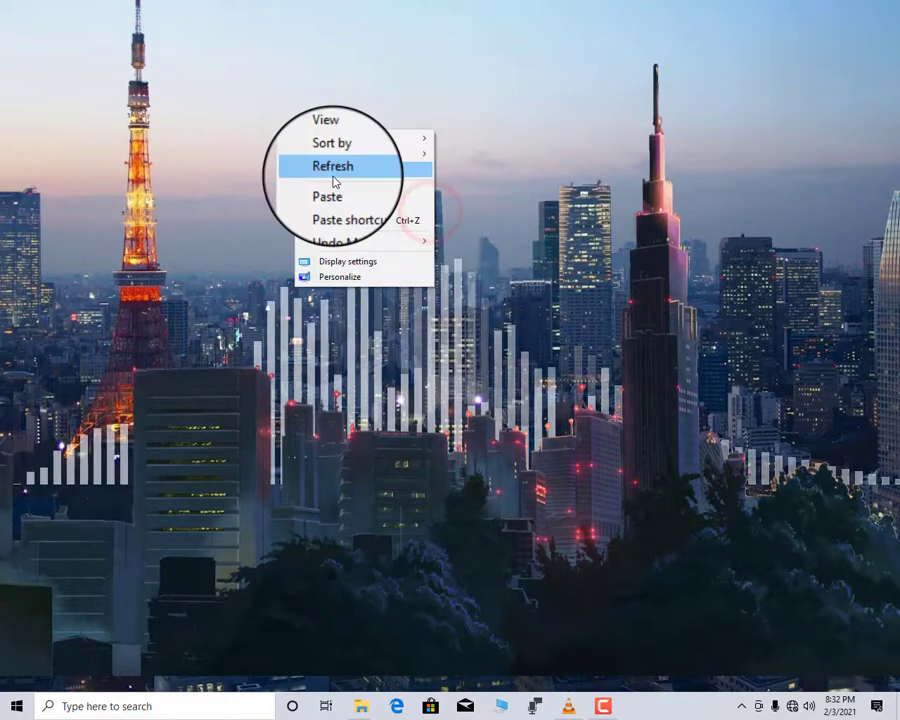
pyautogui.click(334, 172)
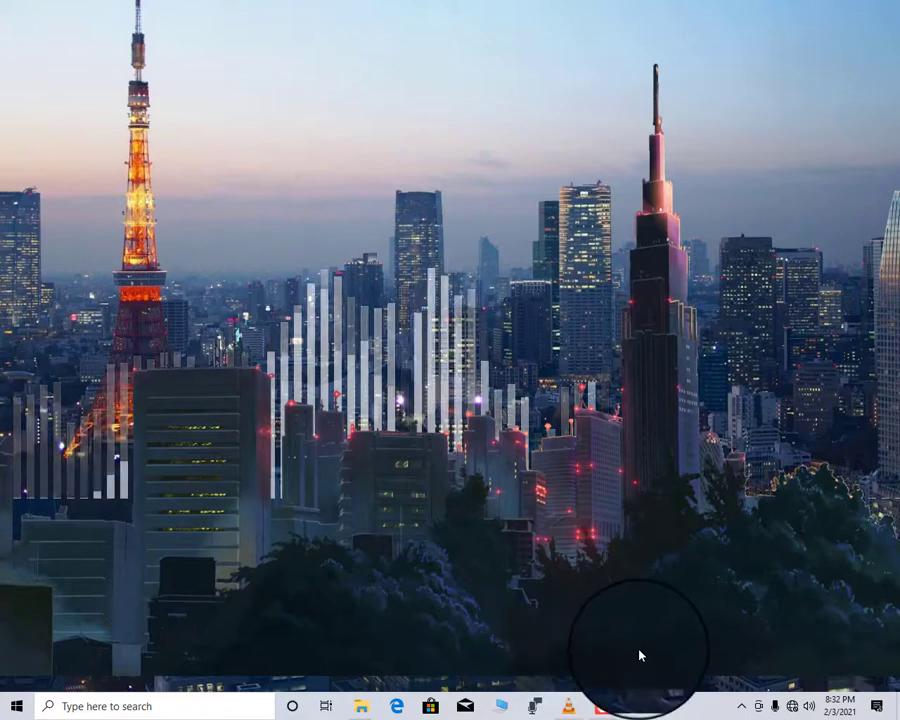
# Step: Close the Layer1 folder window and refresh the desktop
pyautogui.click(361, 704)
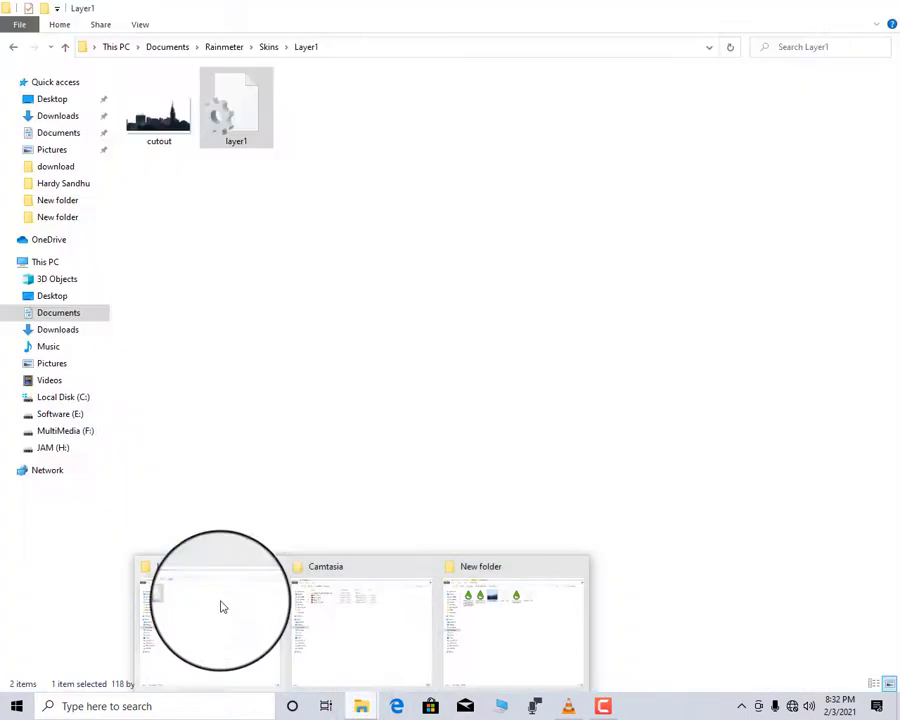
pyautogui.click(221, 600)
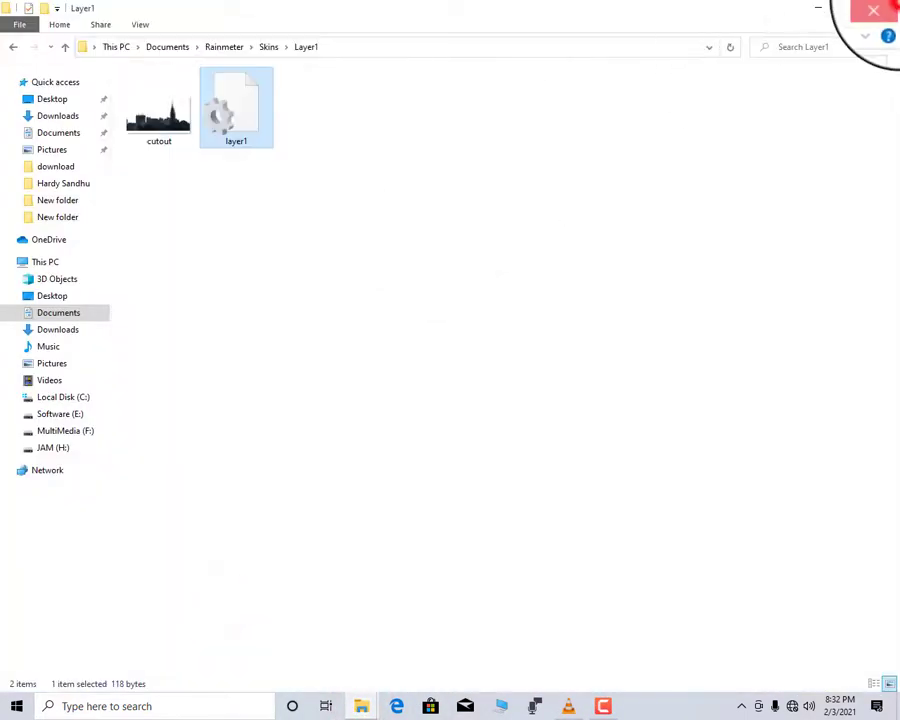
pyautogui.click(874, 10)
pyautogui.rightClick(60, 86)
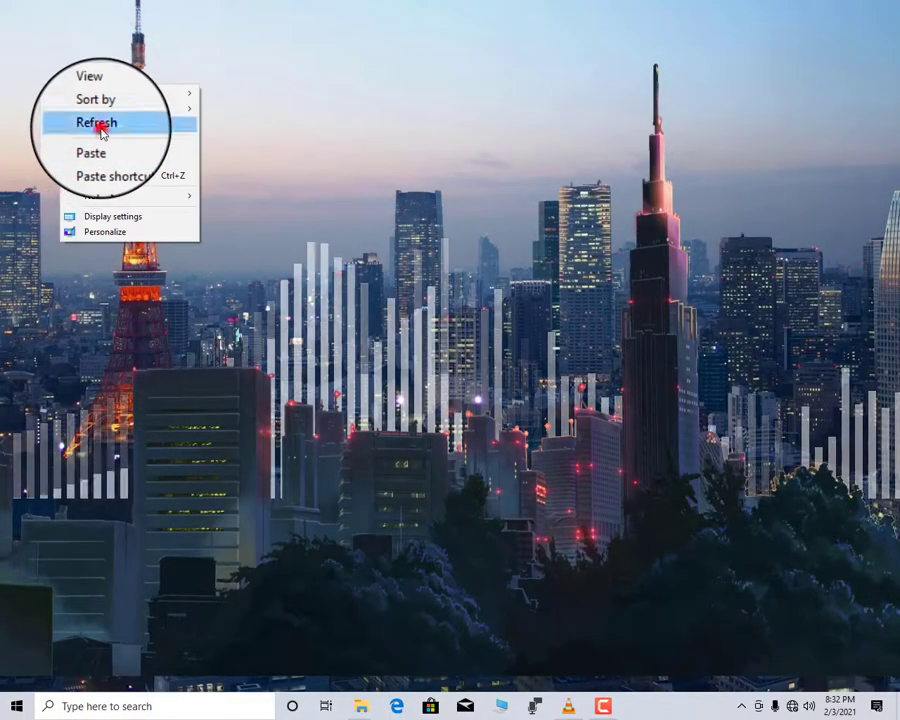
pyautogui.click(97, 123)
# Step: Bring up the New folder window containing the downloaded skin packages and refresh its contents
pyautogui.click(364, 706)
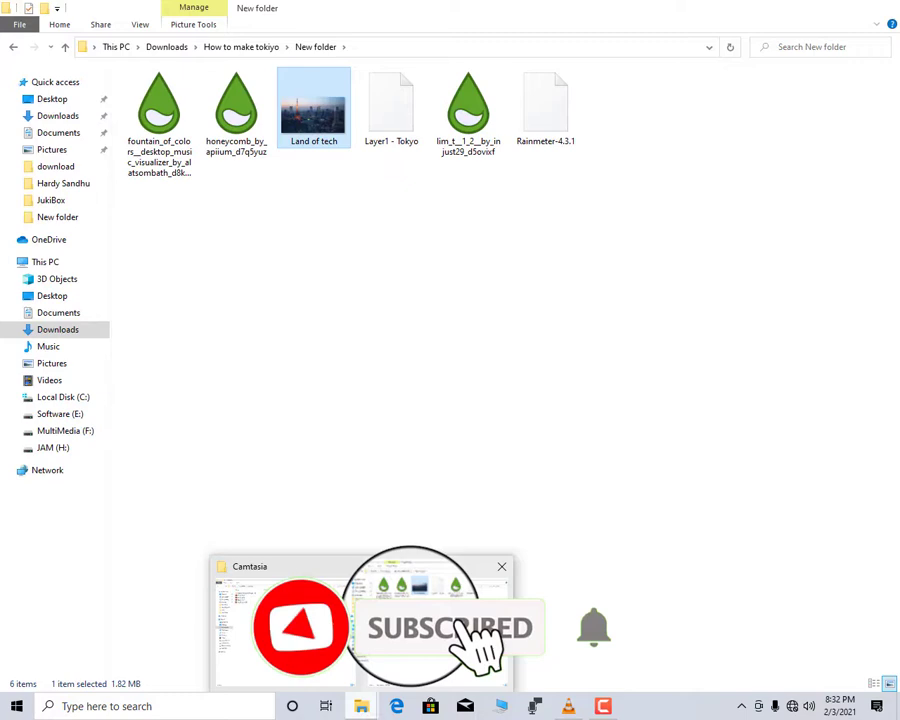
pyautogui.click(437, 625)
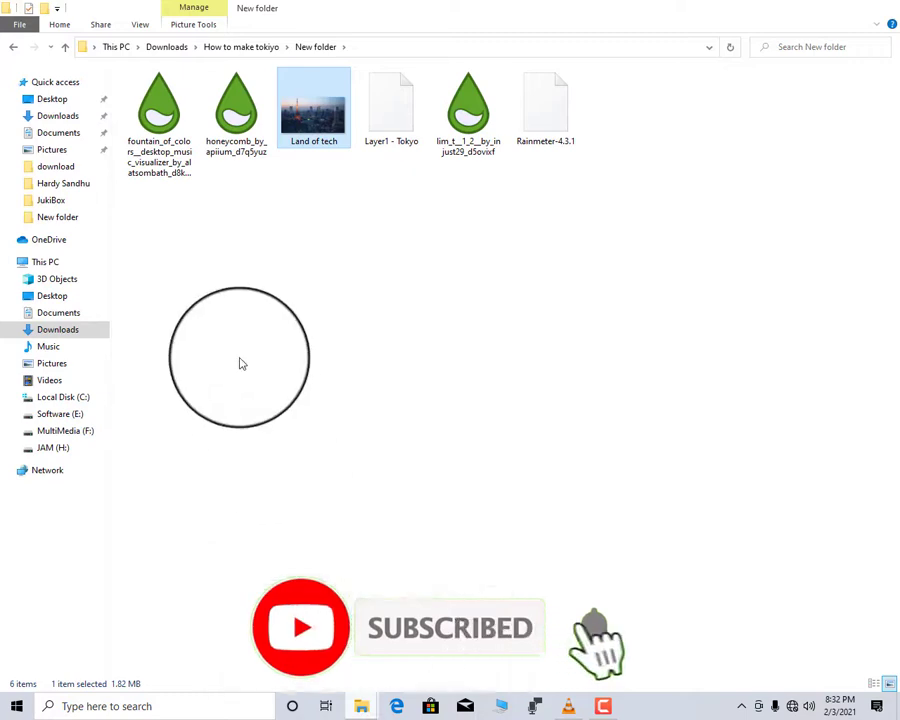
pyautogui.click(233, 326)
pyautogui.rightClick(236, 330)
pyautogui.click(285, 380)
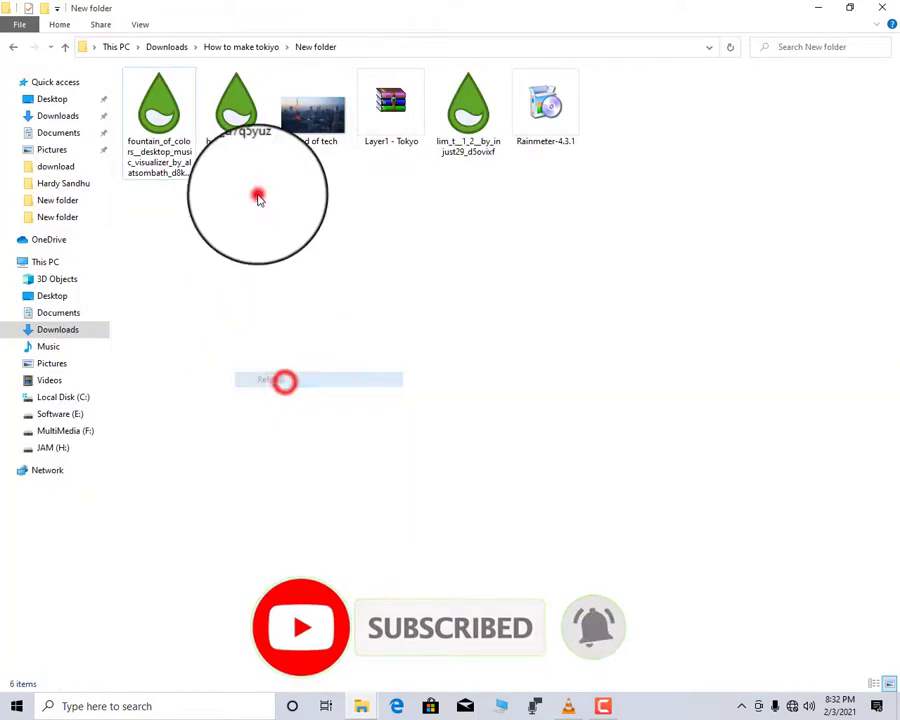
# Step: Install the LIM!T skin from the lim_t__1_2 package and minimize the folder window
pyautogui.click(238, 120)
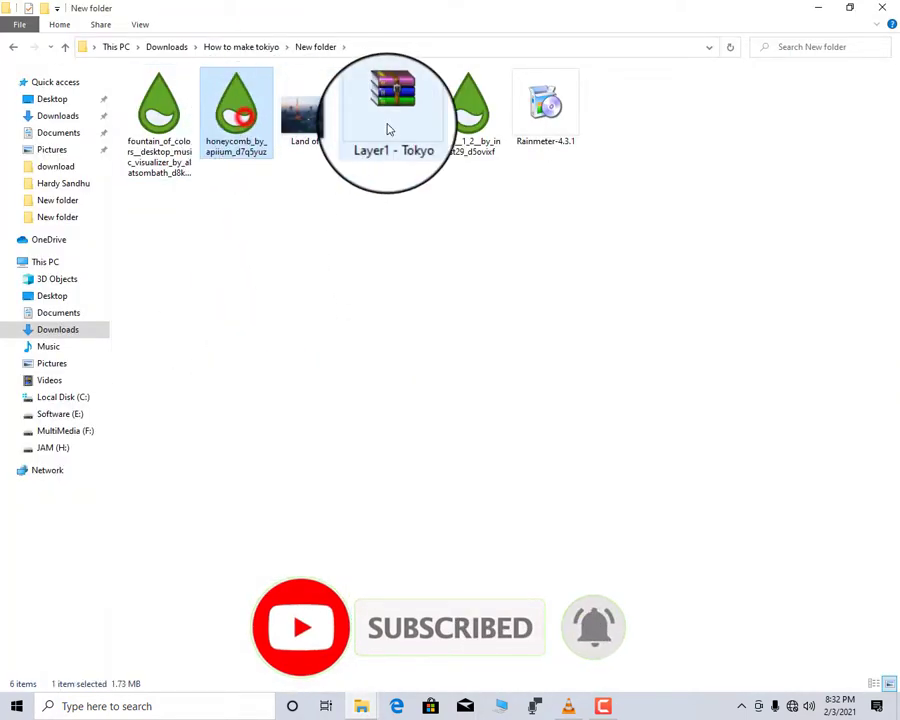
pyautogui.click(480, 130)
pyautogui.doubleClick(480, 130)
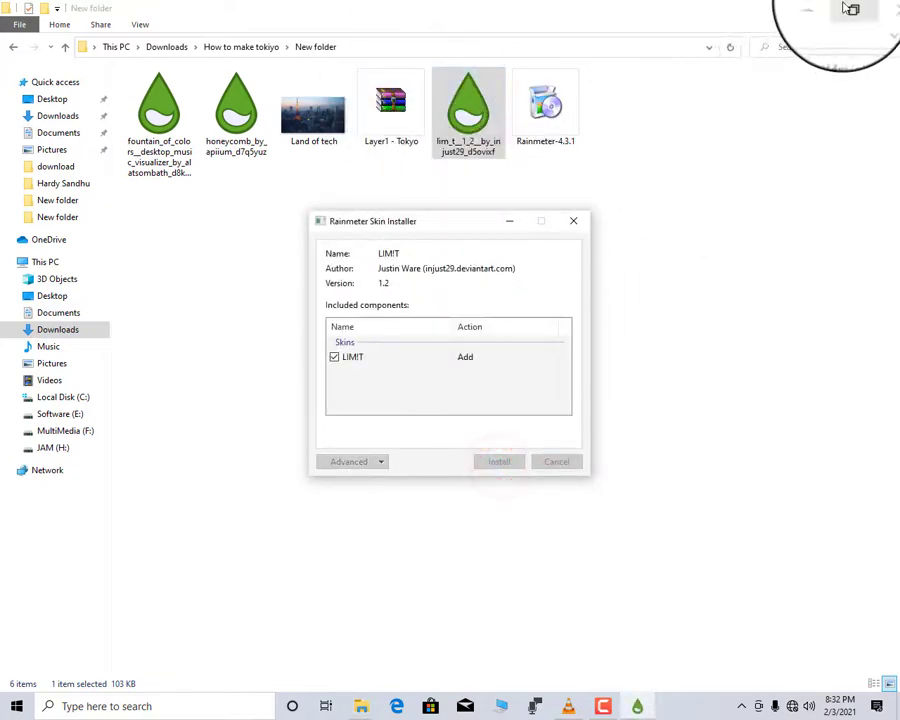
pyautogui.click(818, 8)
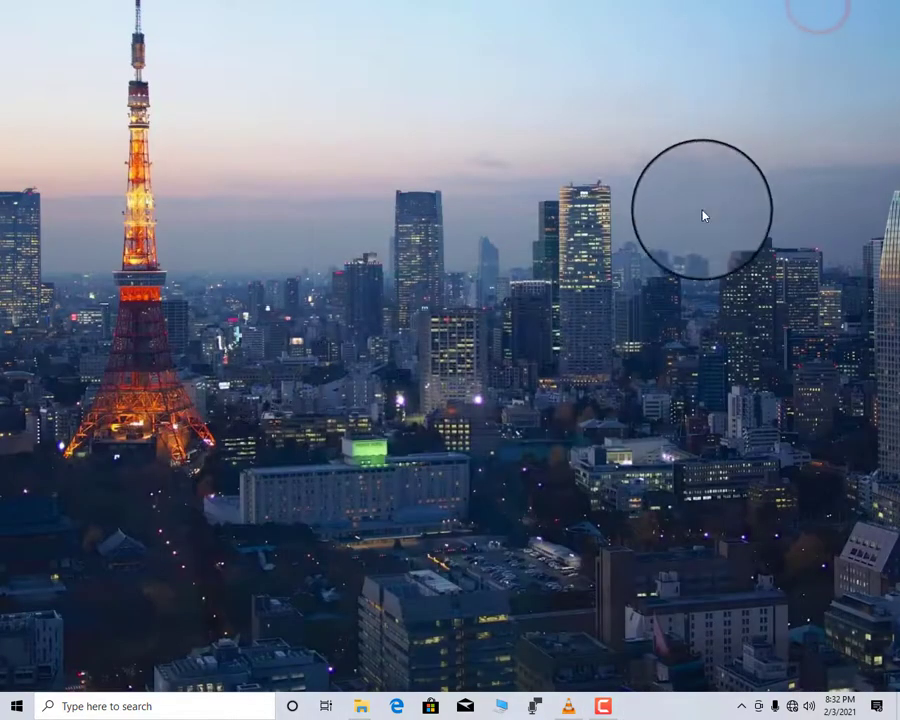
# Step: Load LIM!T's fill-clock.ini and fill-date.ini skins in the Rainmeter manager and close the manager
pyautogui.click(749, 706)
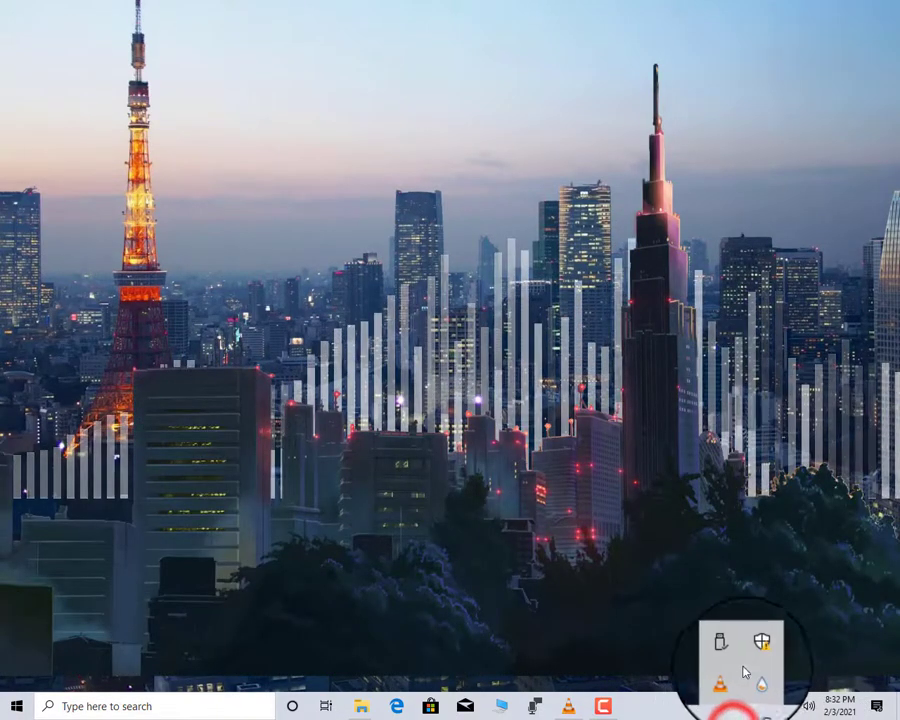
pyautogui.doubleClick(752, 681)
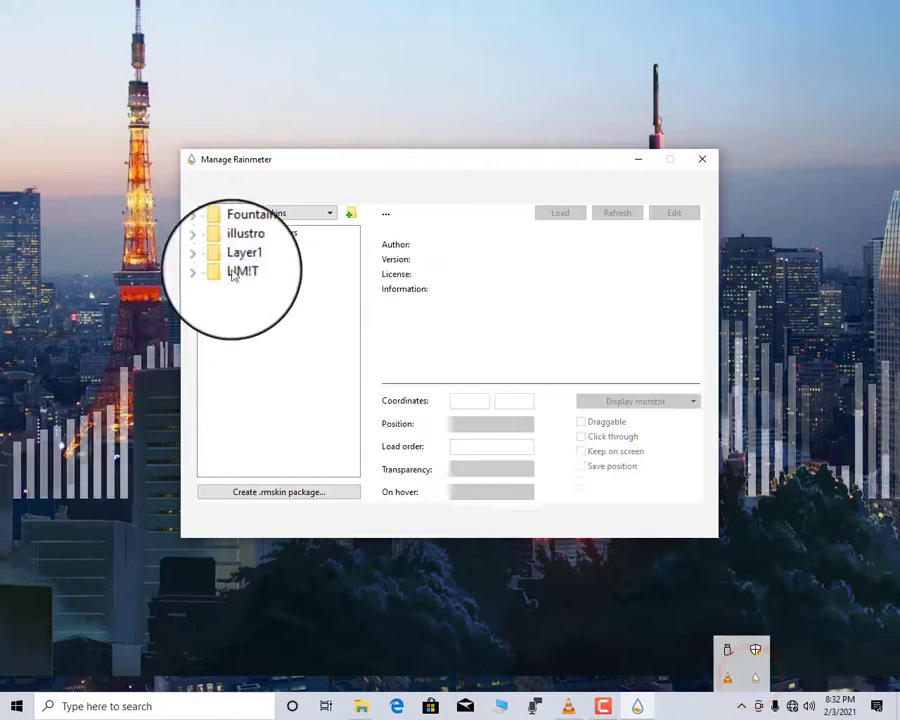
pyautogui.click(233, 273)
pyautogui.doubleClick(233, 273)
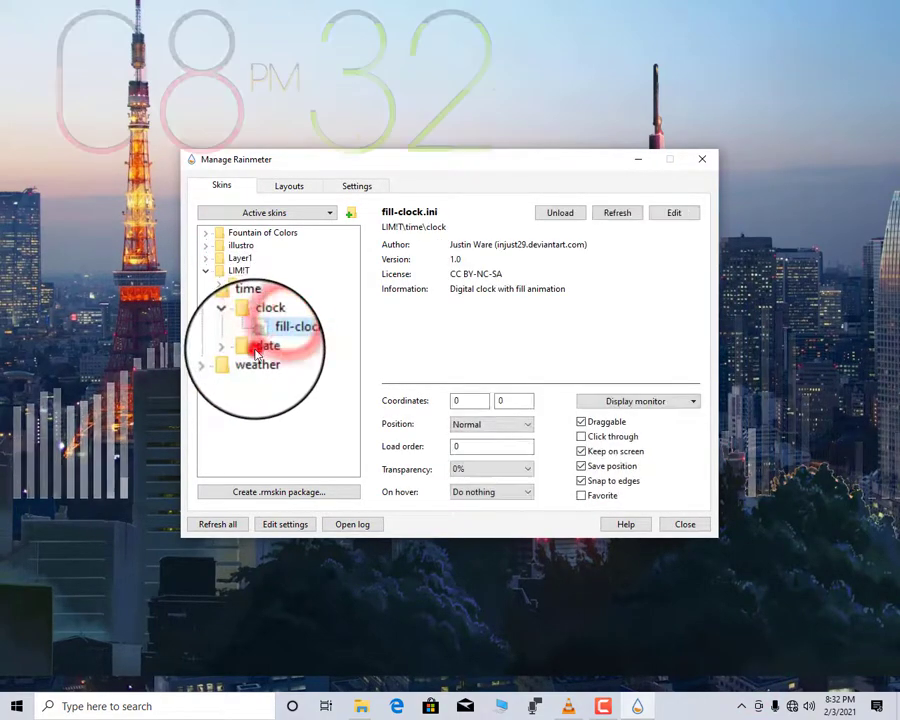
pyautogui.doubleClick(262, 348)
pyautogui.doubleClick(281, 360)
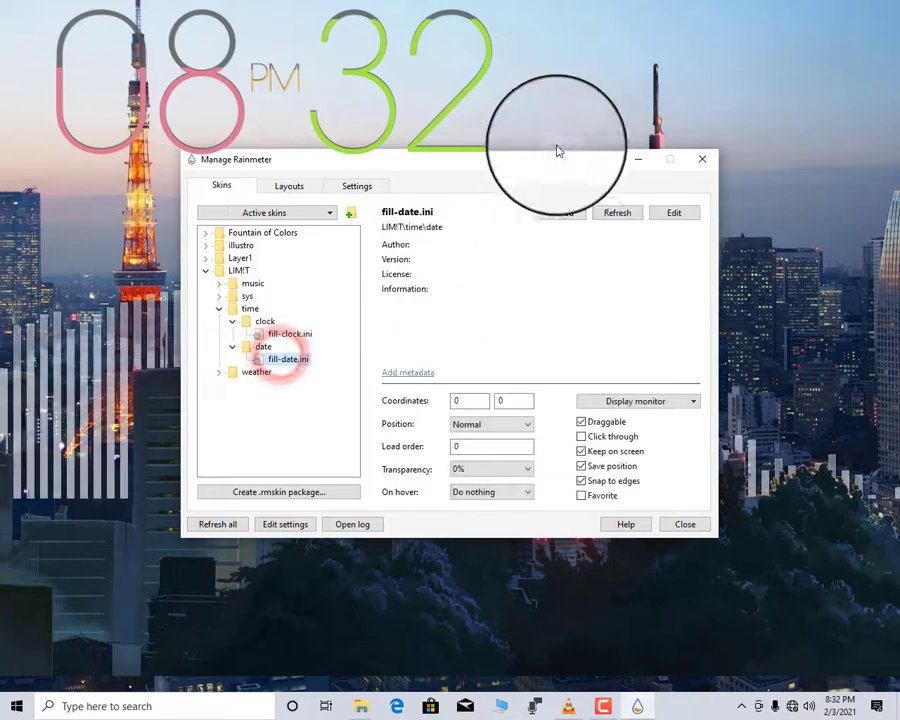
pyautogui.click(705, 162)
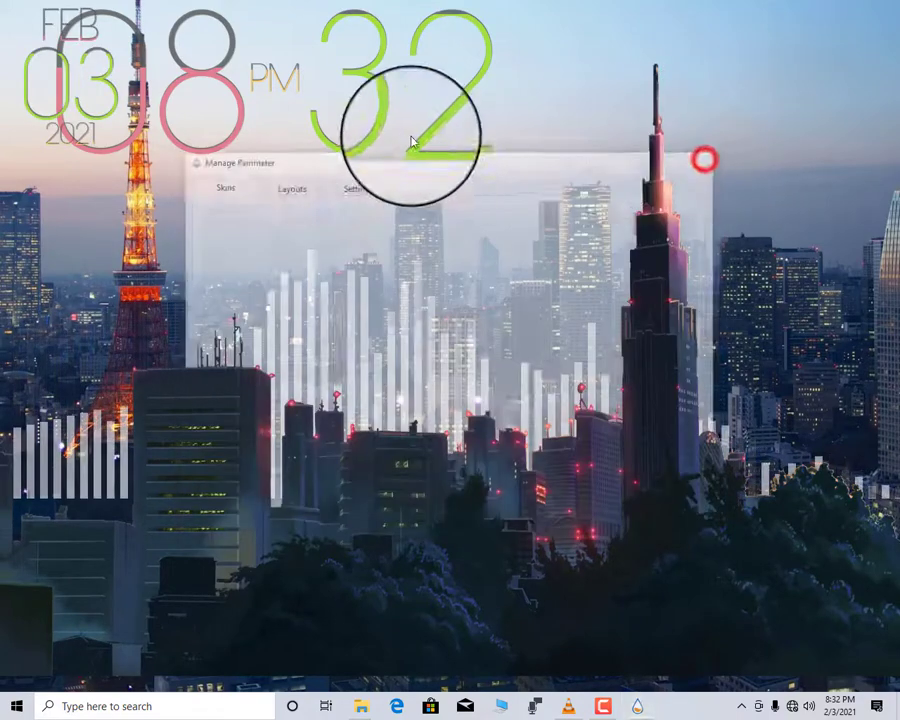
# Step: Place the clock in the sky above the skyline and the date in the desktop's lower-left corner, and refresh the desktop
pyautogui.moveTo(404, 95); pyautogui.dragTo(496, 195)
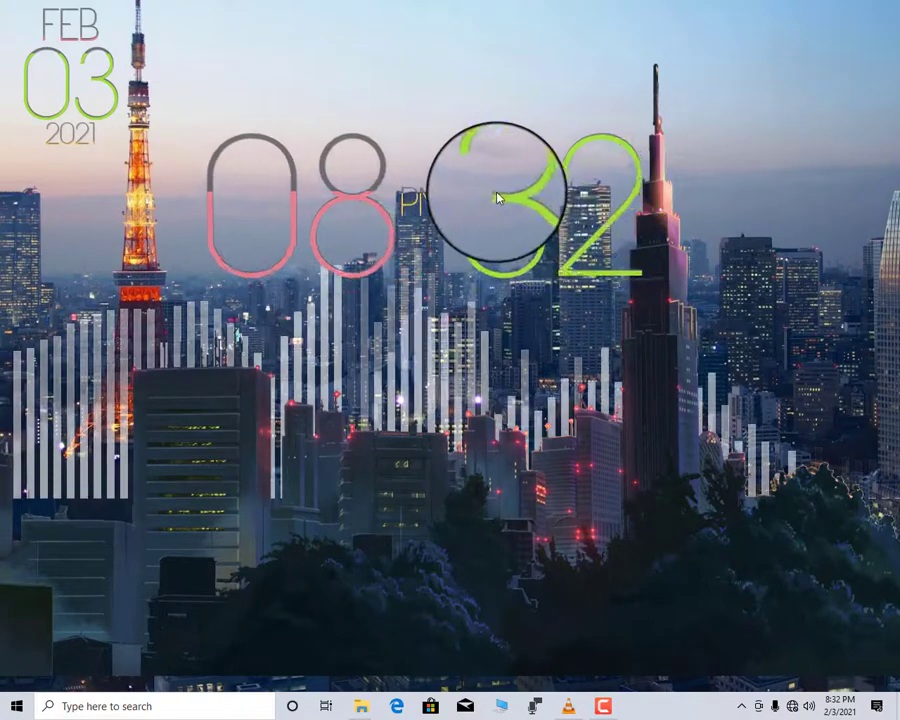
pyautogui.moveTo(95, 103); pyautogui.dragTo(74, 630)
pyautogui.rightClick(172, 532)
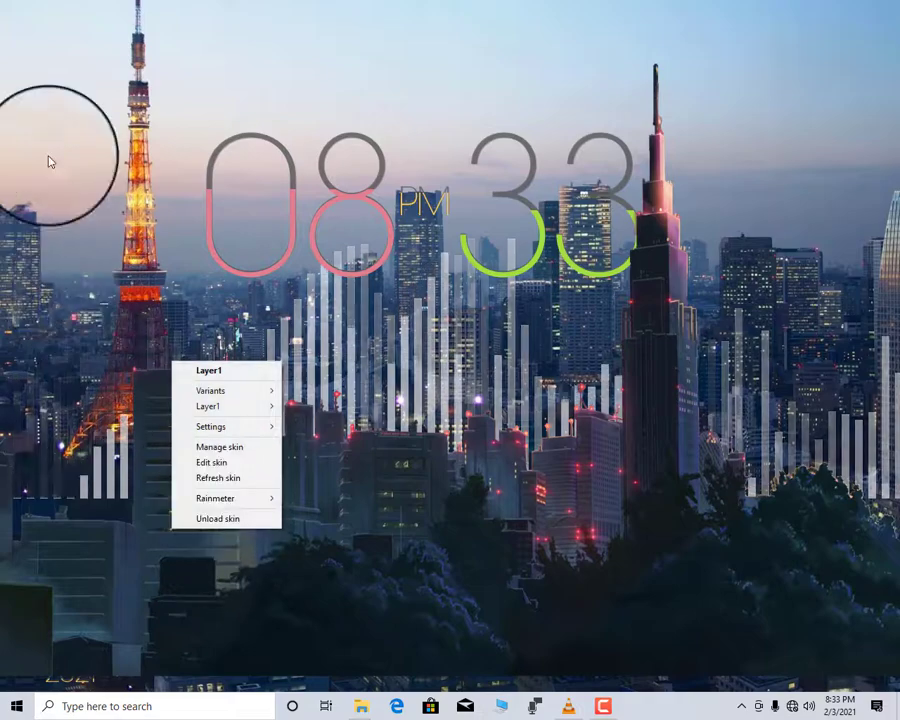
pyautogui.rightClick(48, 76)
pyautogui.click(78, 133)
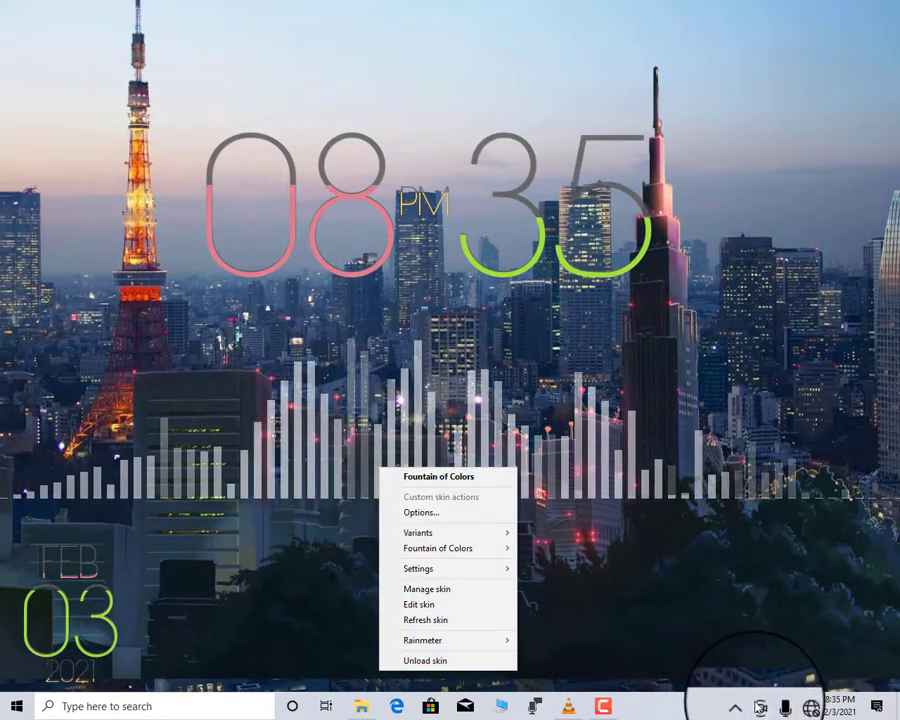
# Step: Reapply the On desktop position to Fountain of Colors.ini to send the visualizer behind the skyline, and close the Rainmeter manager
pyautogui.click(741, 681)
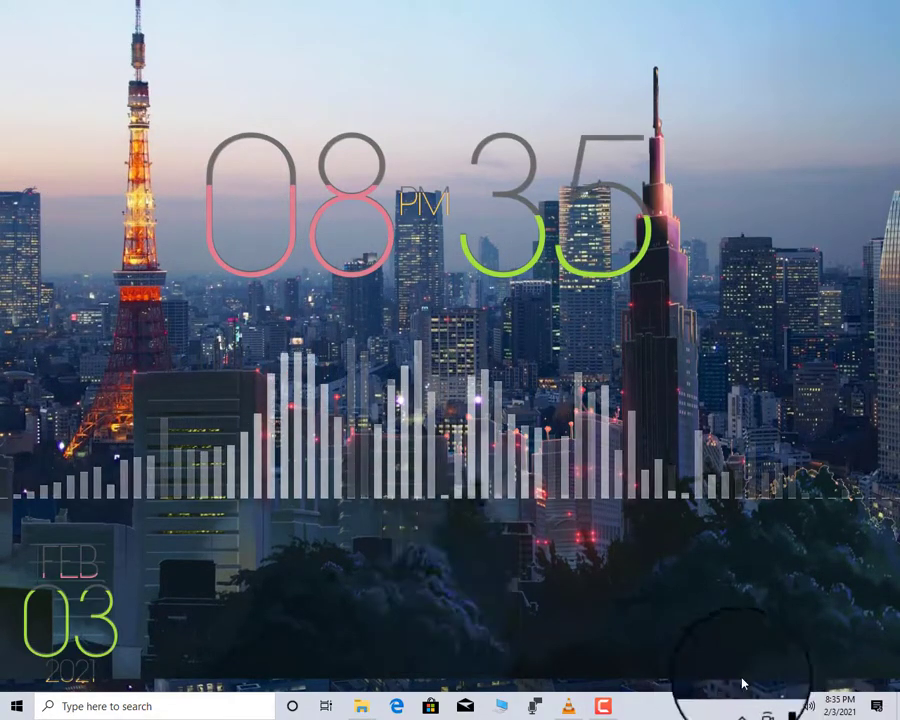
pyautogui.click(741, 702)
pyautogui.click(762, 674)
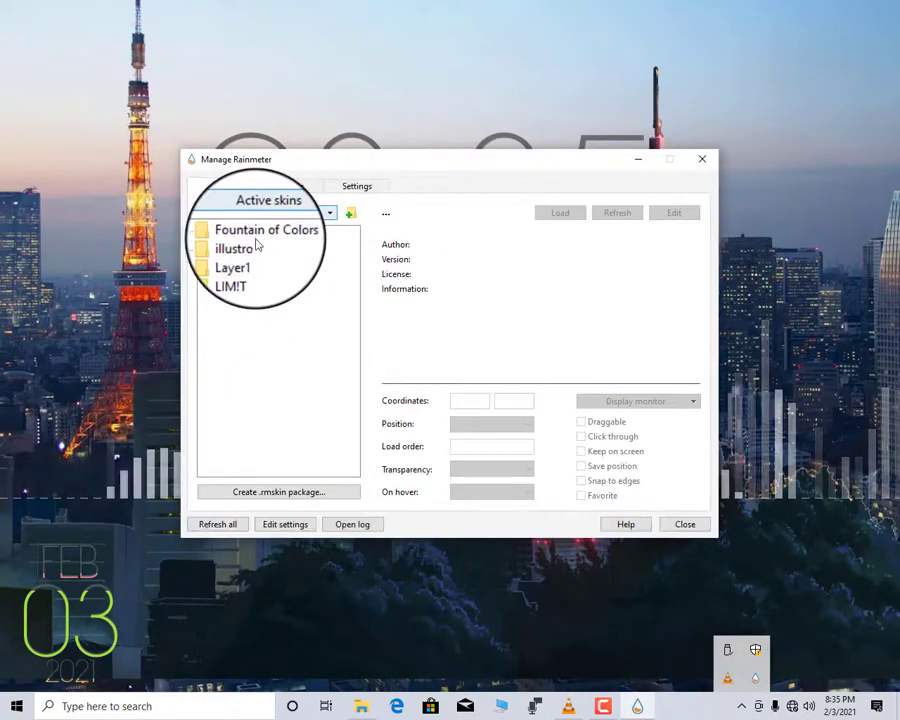
pyautogui.doubleClick(260, 234)
pyautogui.click(258, 297)
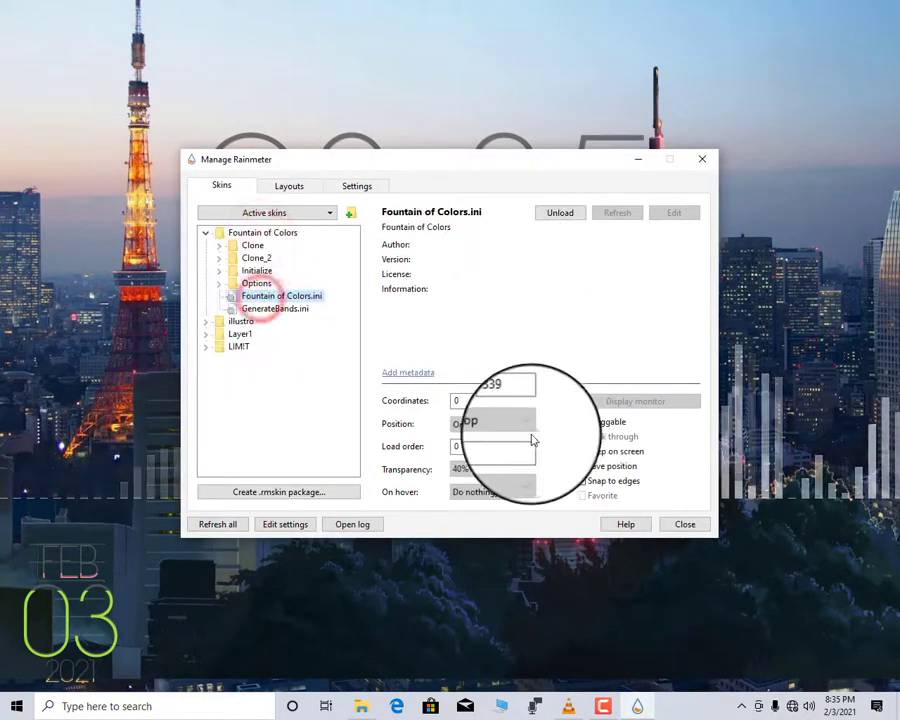
pyautogui.click(505, 438)
pyautogui.click(495, 438)
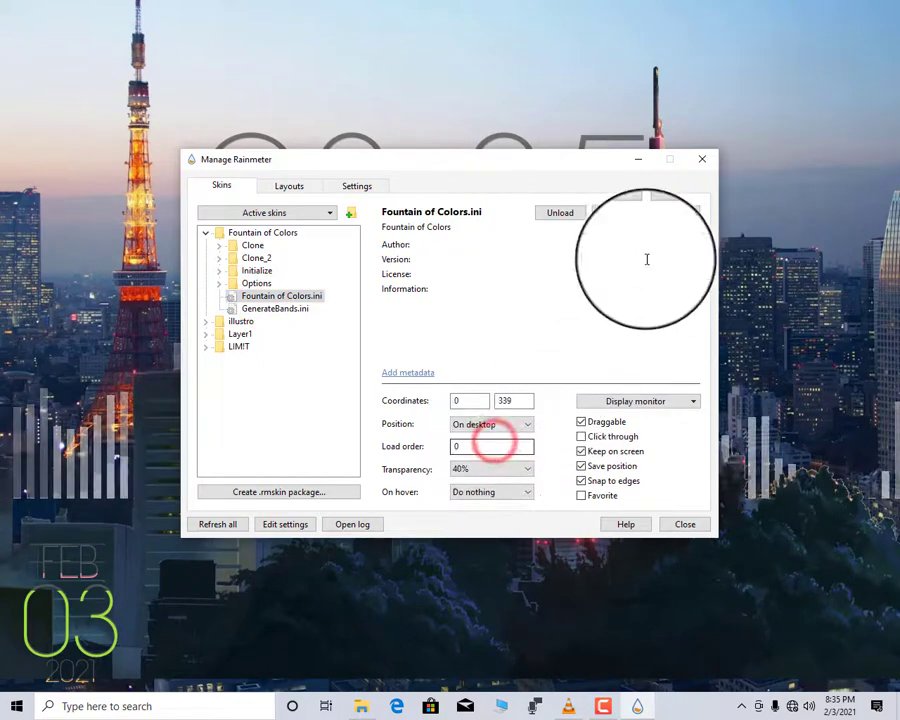
pyautogui.click(702, 159)
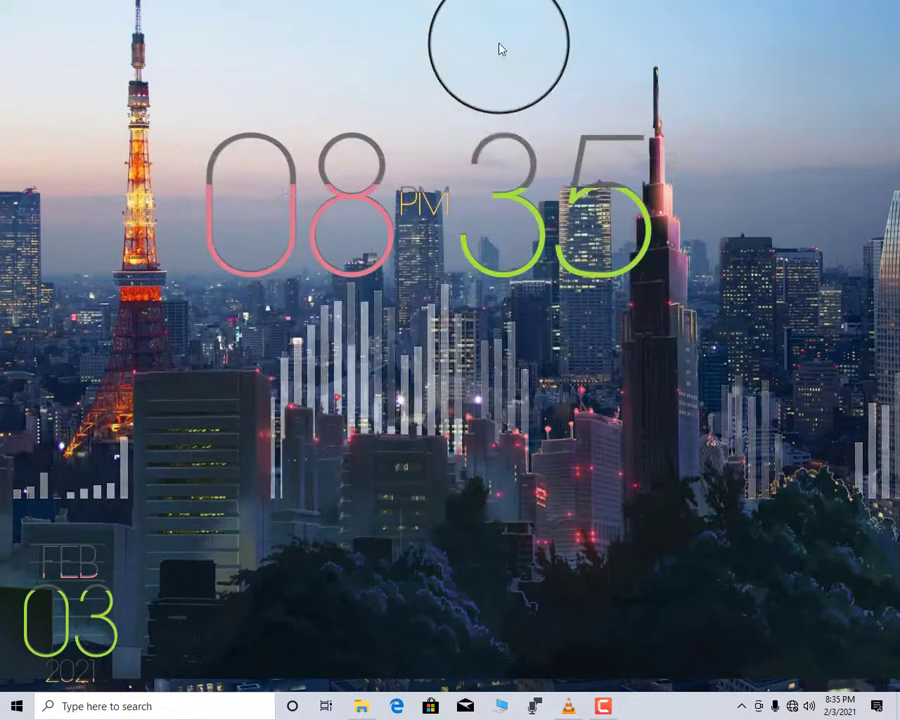
pyautogui.rightClick(478, 26)
pyautogui.click(529, 76)
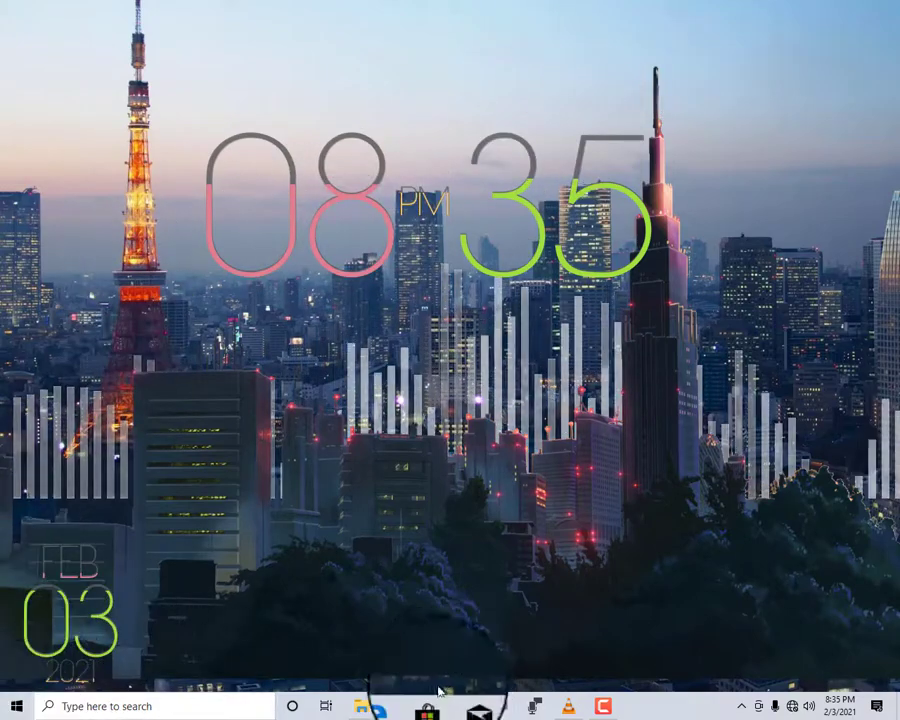
pyautogui.click(361, 705)
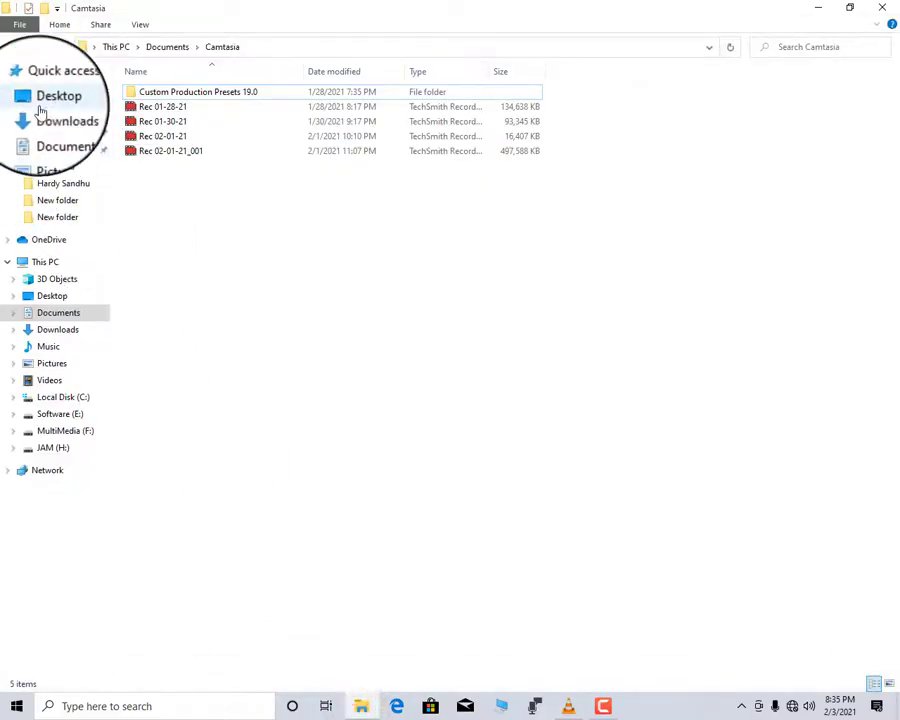
pyautogui.click(56, 133)
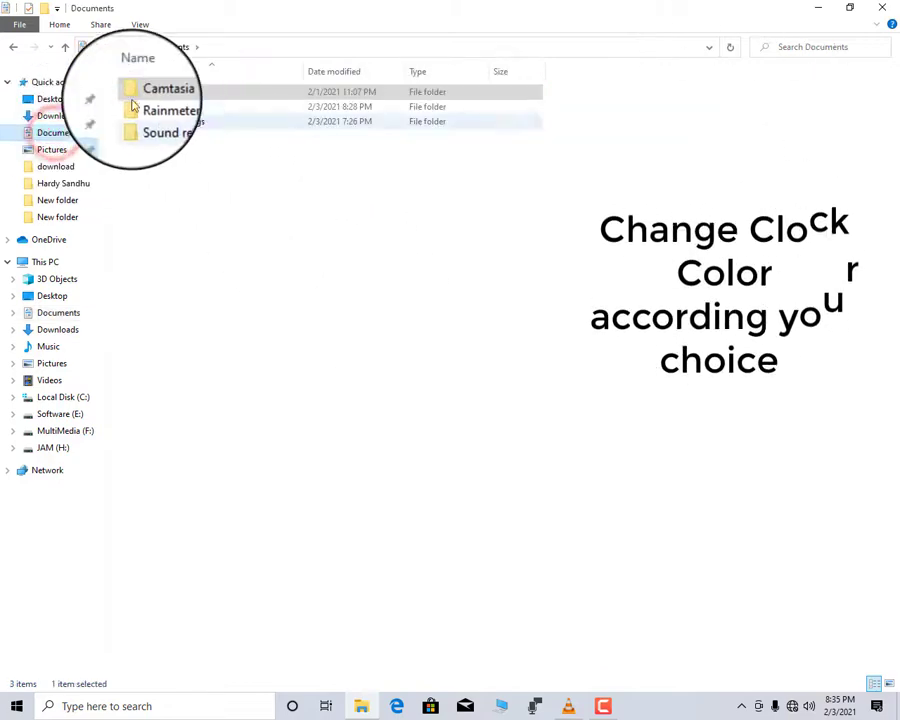
pyautogui.doubleClick(158, 107)
pyautogui.doubleClick(155, 90)
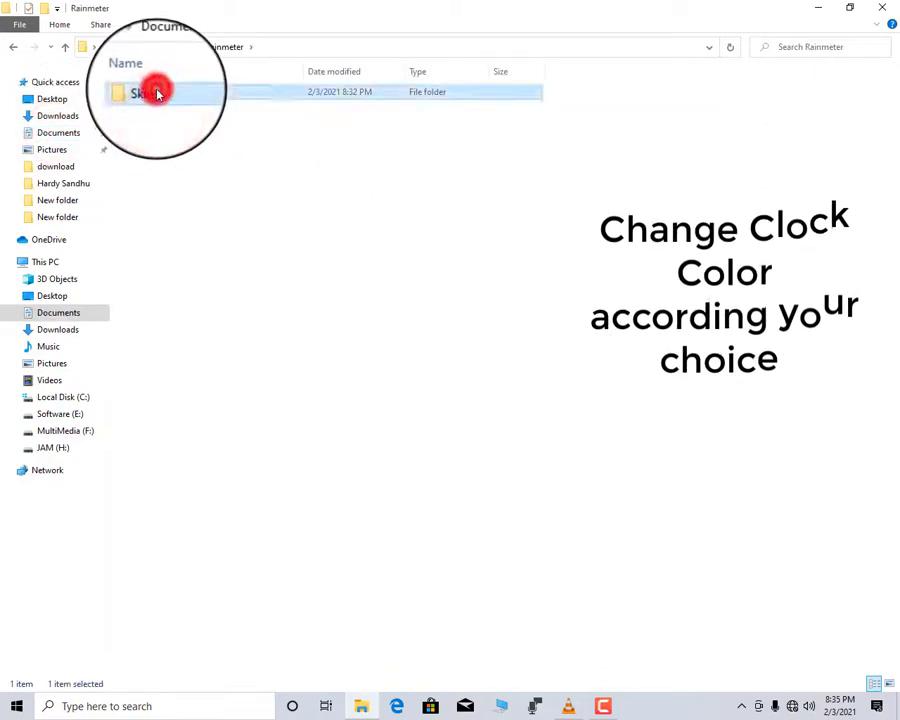
pyautogui.click(244, 206)
pyautogui.doubleClick(150, 152)
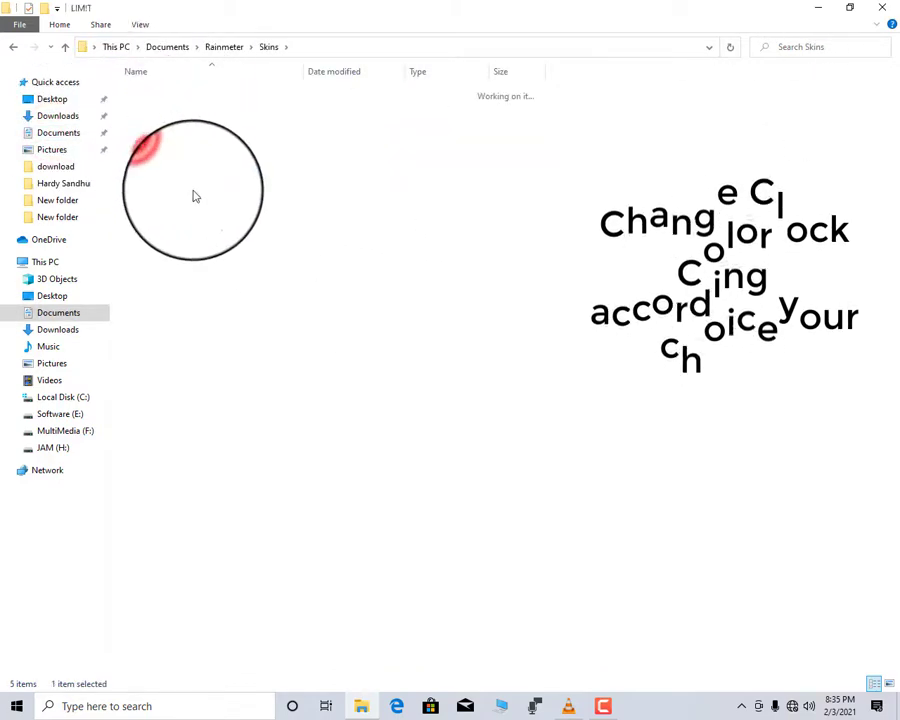
pyautogui.doubleClick(160, 90)
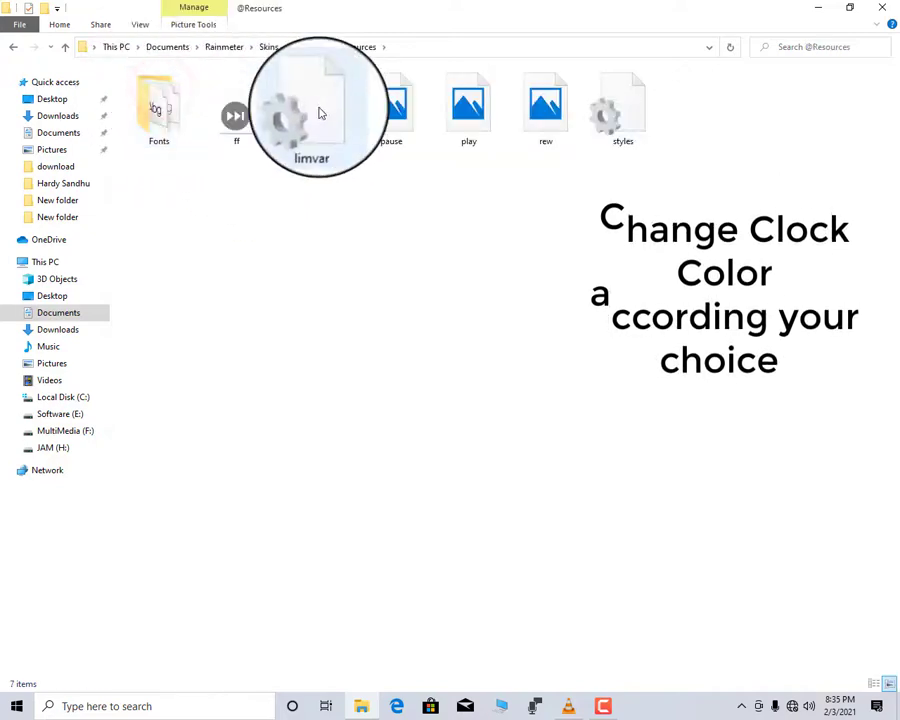
pyautogui.click(316, 105)
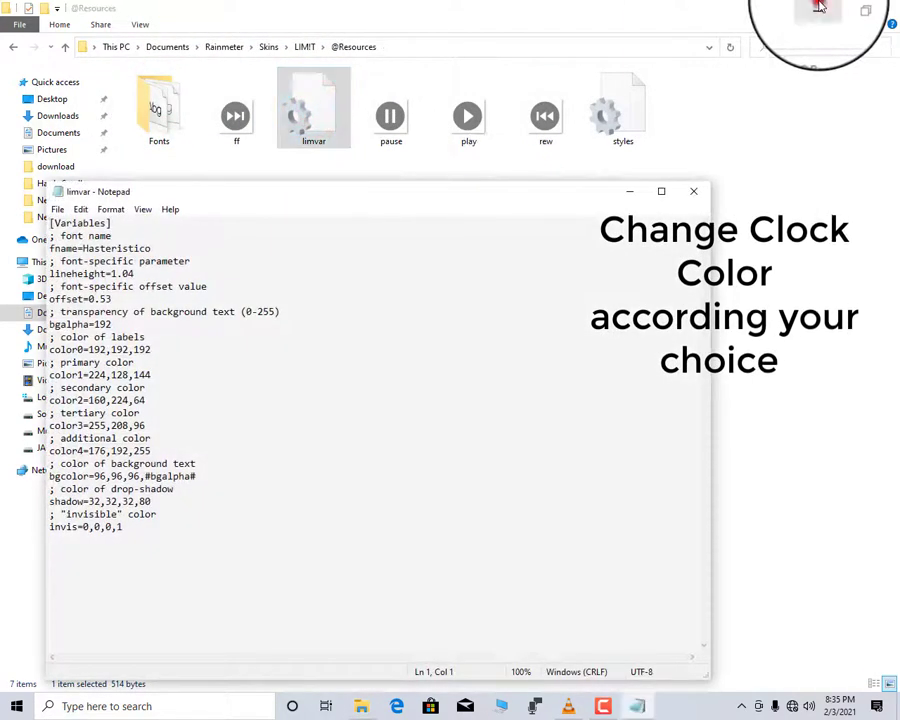
# Step: Minimize the folder window, refresh the desktop, and launch Paint alongside the limvar file
pyautogui.click(820, 6)
pyautogui.rightClick(751, 48)
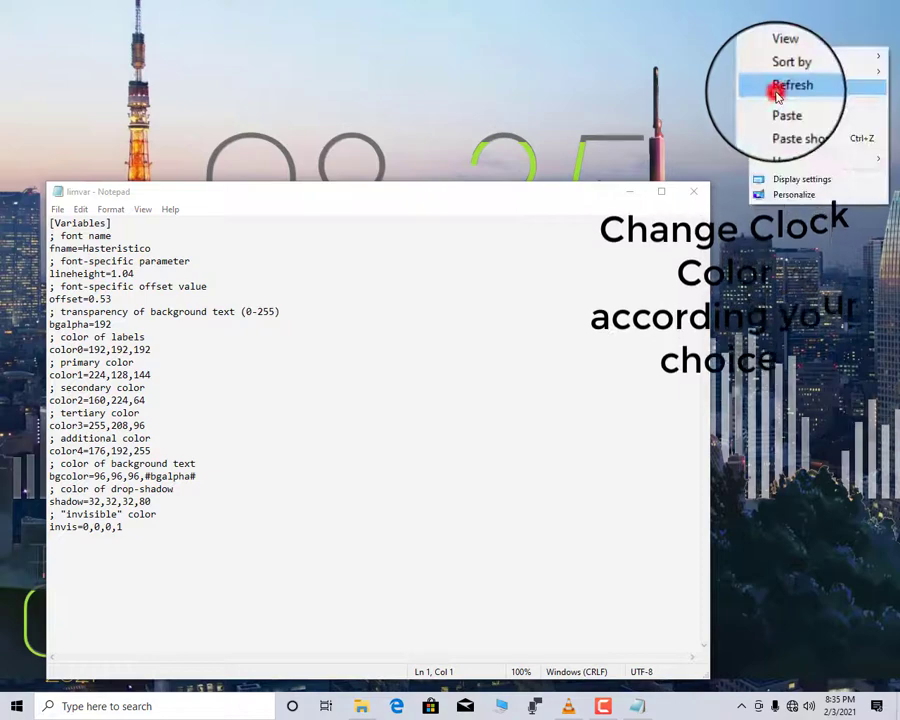
pyautogui.click(777, 90)
pyautogui.click(75, 710)
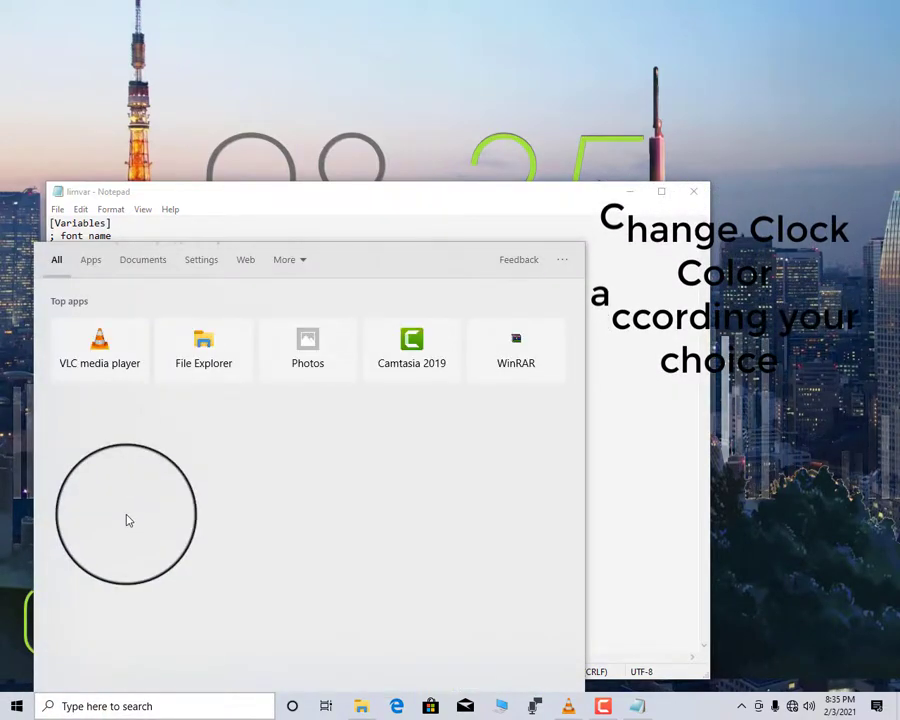
pyautogui.write('paint')
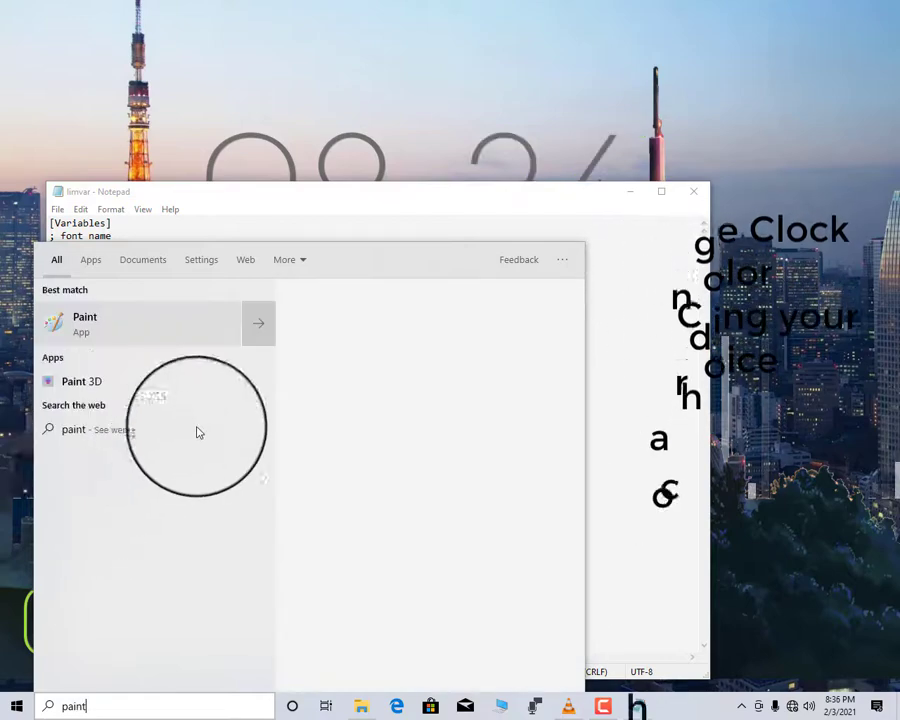
pyautogui.click(118, 332)
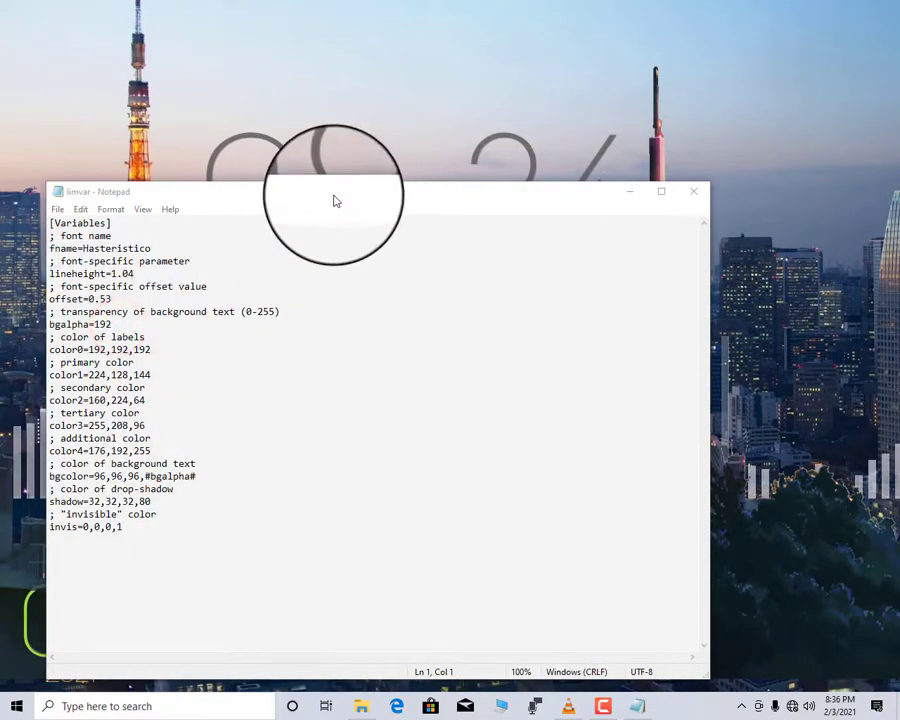
pyautogui.moveTo(333, 195); pyautogui.dragTo(426, 197)
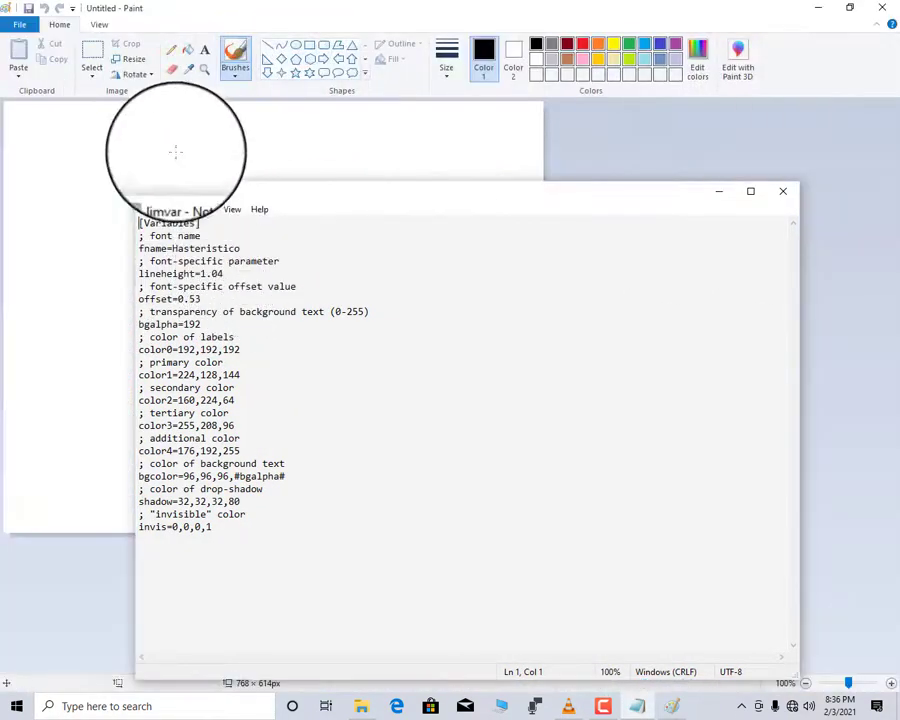
# Step: Open the Land of tech picture in Paint from New folder inside the How to make tokiyo download
pyautogui.click(18, 30)
pyautogui.click(44, 74)
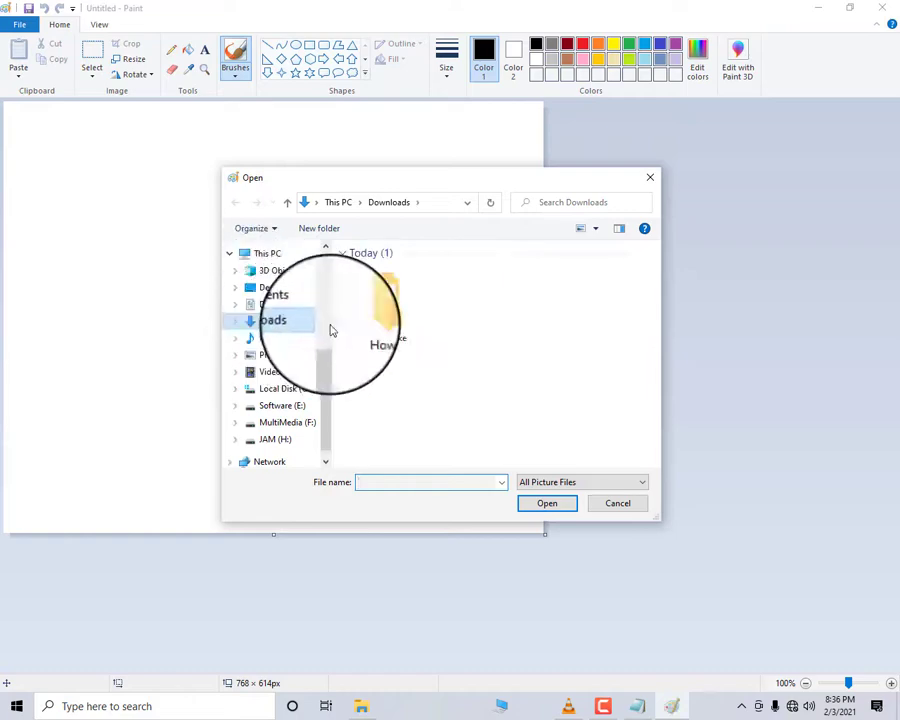
pyautogui.doubleClick(368, 302)
pyautogui.doubleClick(383, 268)
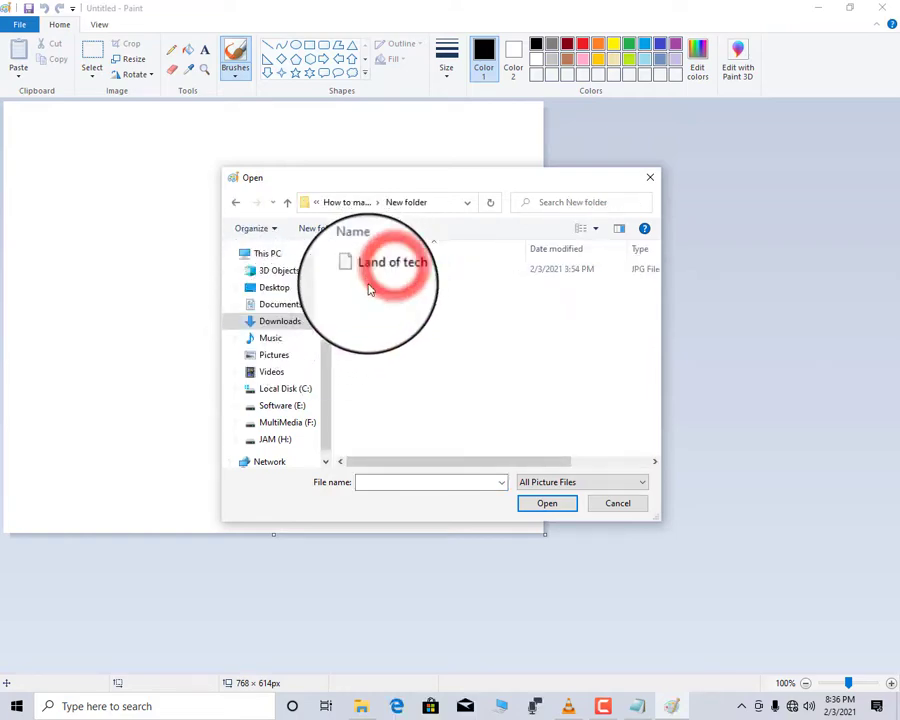
pyautogui.doubleClick(376, 280)
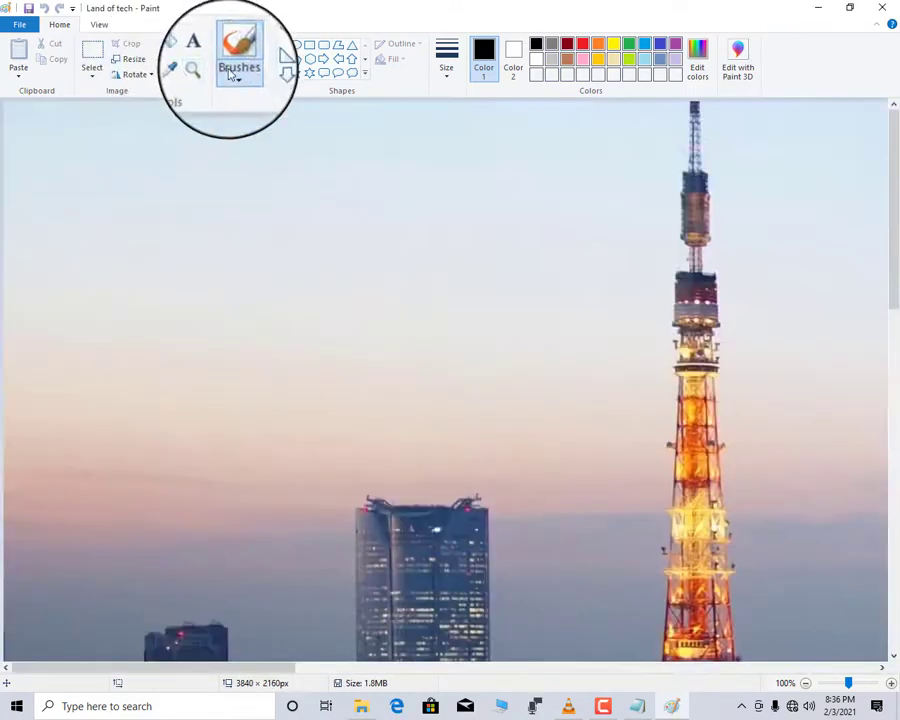
# Step: Sample the yellow-orange of the lit tower and arrange its Edit Colors values beside the limvar file
pyautogui.click(697, 519)
pyautogui.click(700, 60)
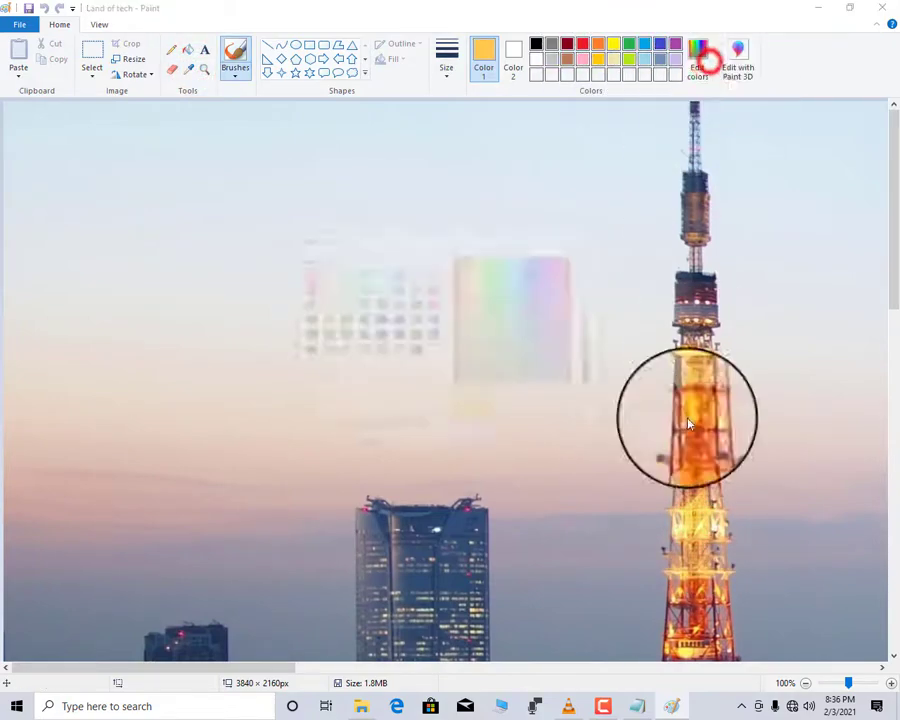
pyautogui.click(651, 709)
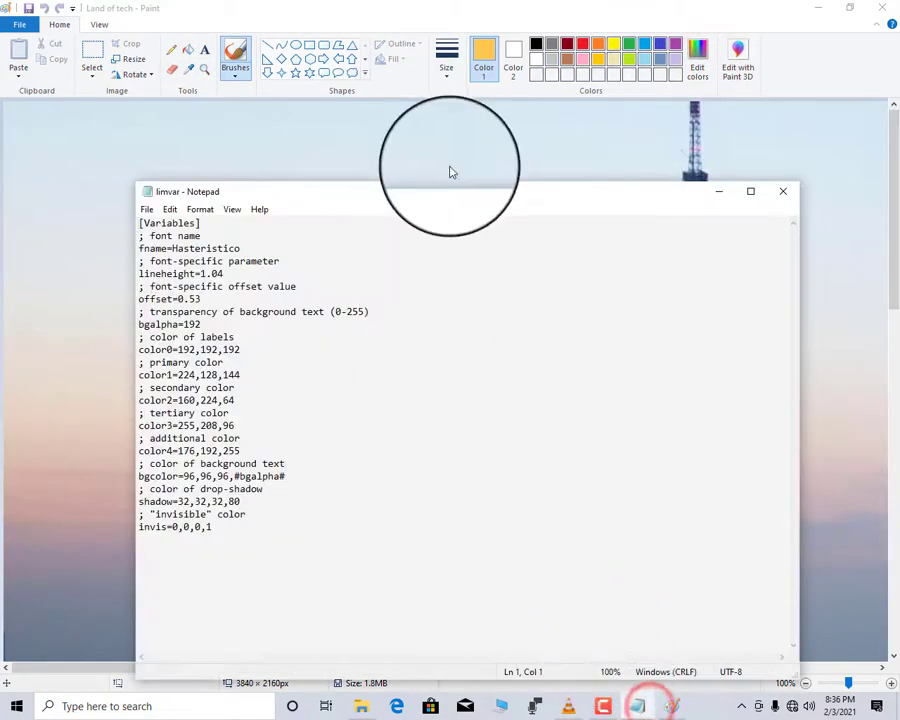
pyautogui.moveTo(320, 196); pyautogui.dragTo(485, 310)
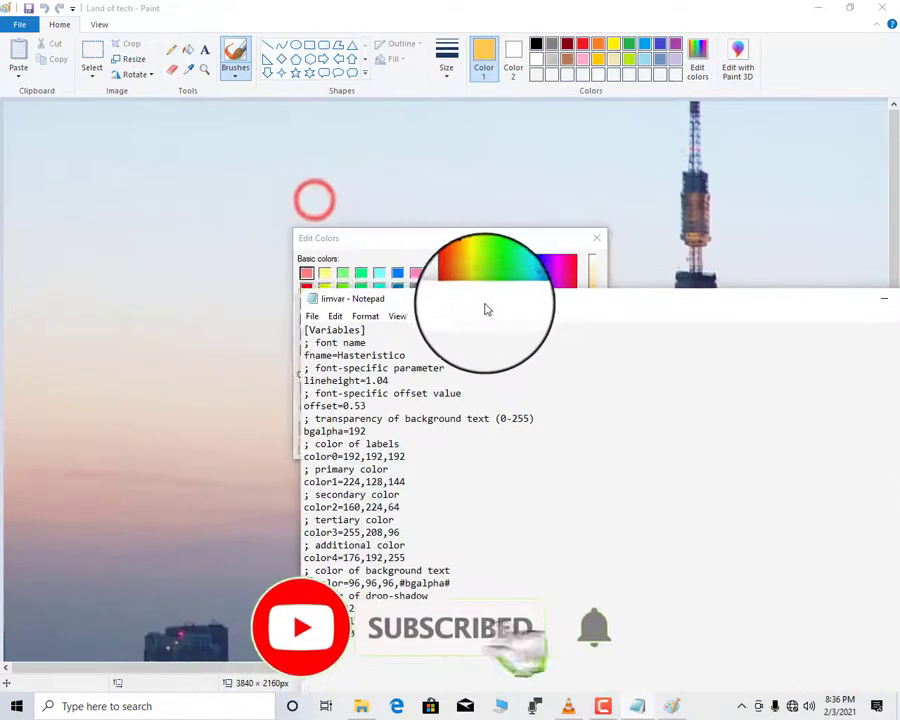
pyautogui.click(398, 236)
pyautogui.moveTo(366, 238)
pyautogui.mouseDown()
pyautogui.moveTo(343, 240)
pyautogui.moveTo(110, 95)
pyautogui.mouseUp()
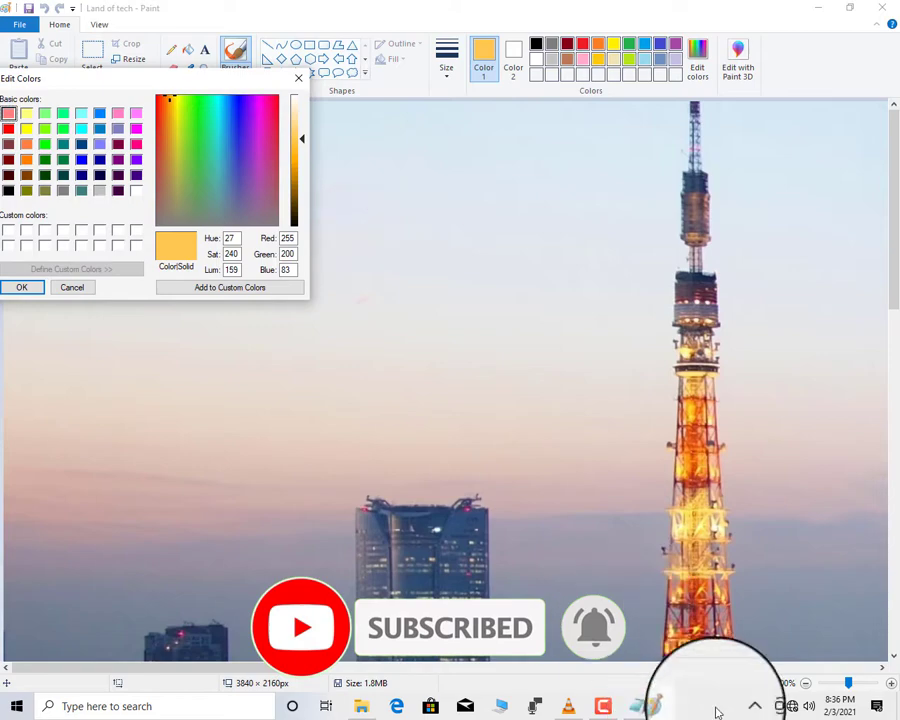
# Step: Set the primary color, color1, to 254,200,83 in the limvar file using the sampled RGB values, and save the file
pyautogui.click(648, 708)
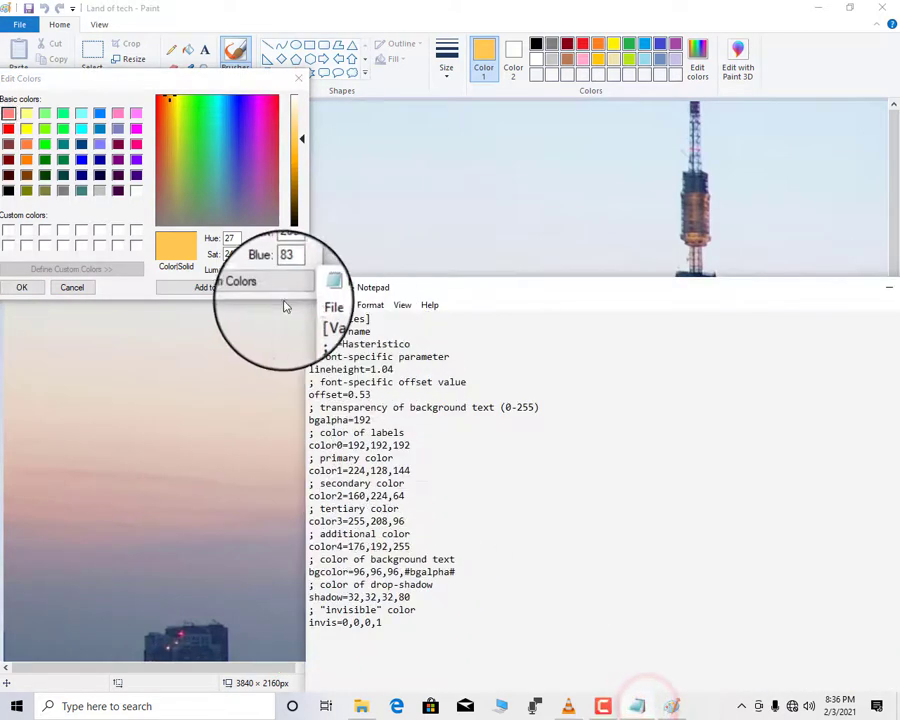
pyautogui.click(288, 238)
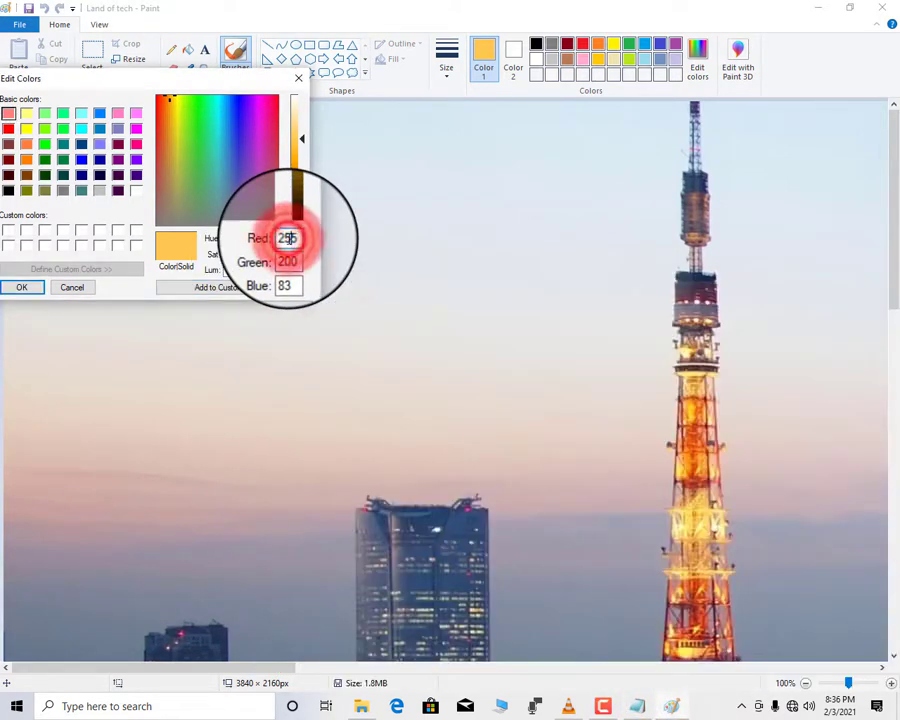
pyautogui.rightClick(288, 238)
pyautogui.click(321, 285)
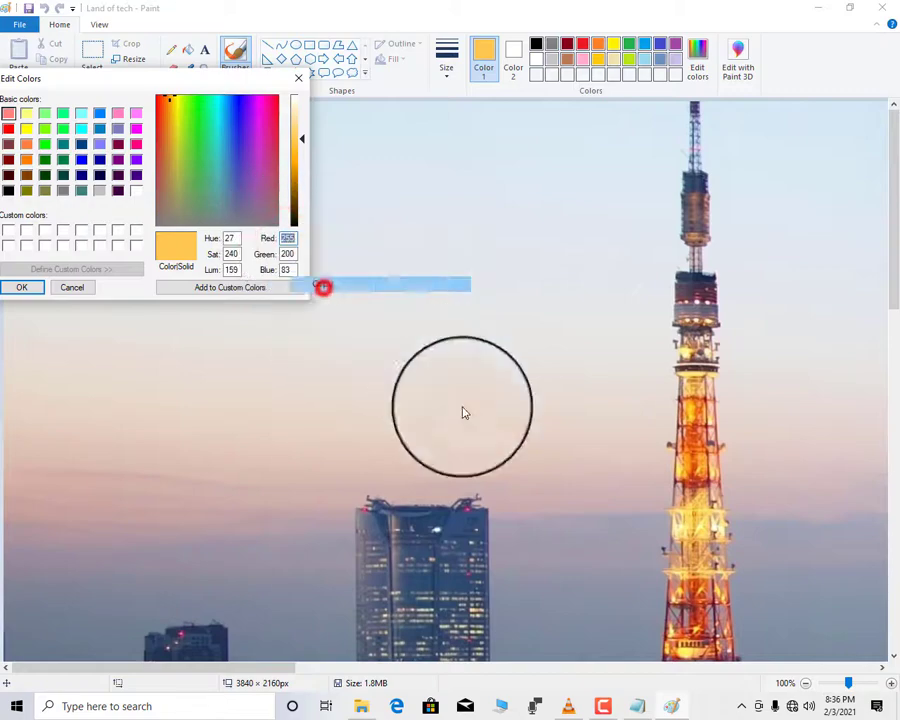
pyautogui.click(645, 706)
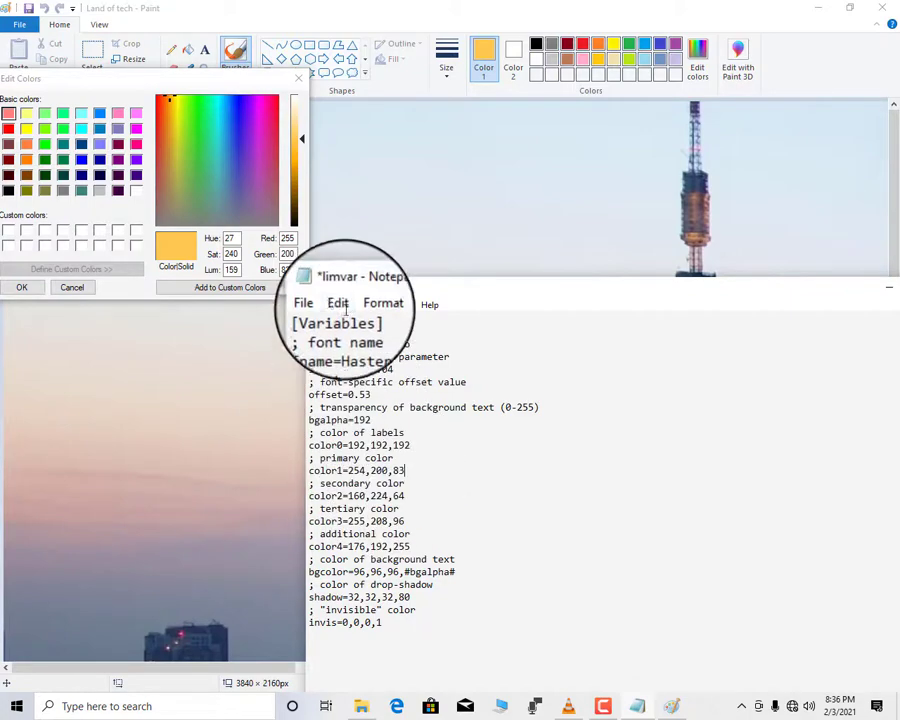
pyautogui.click(319, 307)
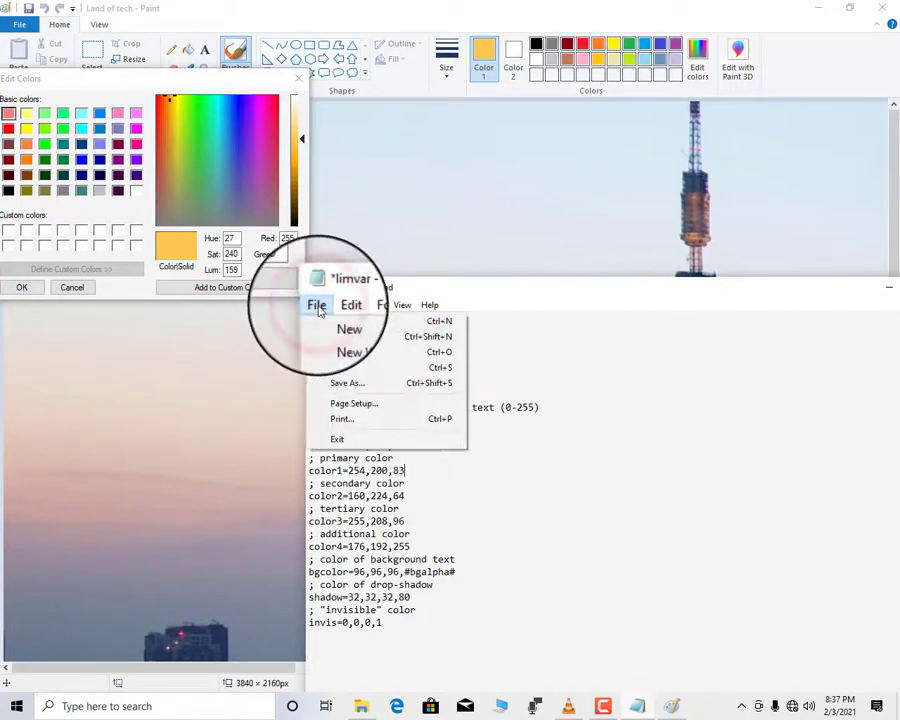
pyautogui.click(338, 369)
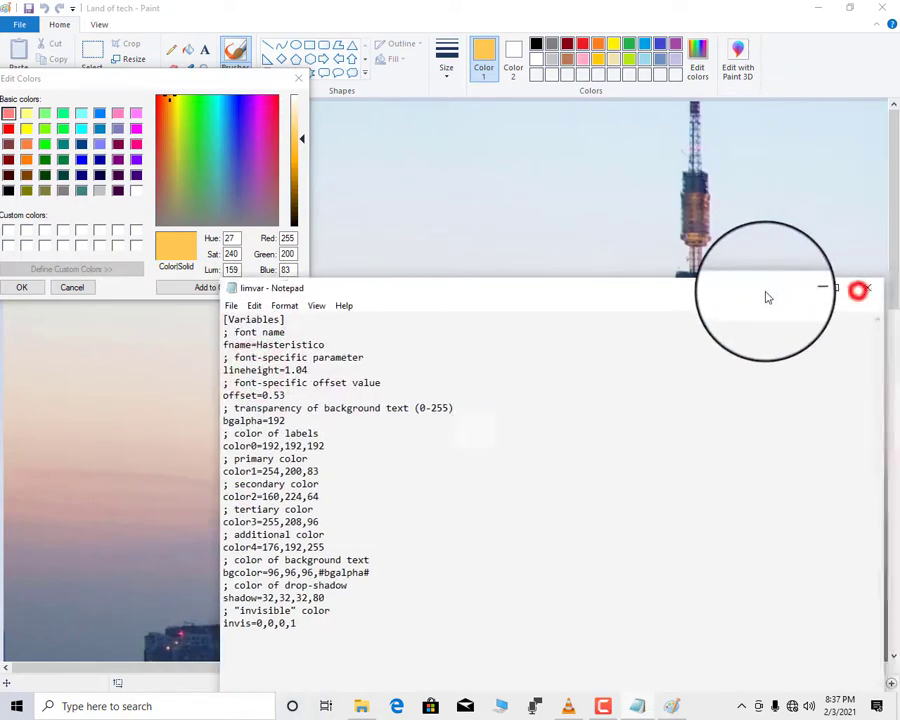
# Step: Close the limvar file, the Edit Colors dialog and Paint, and refresh the desktop
pyautogui.click(852, 289)
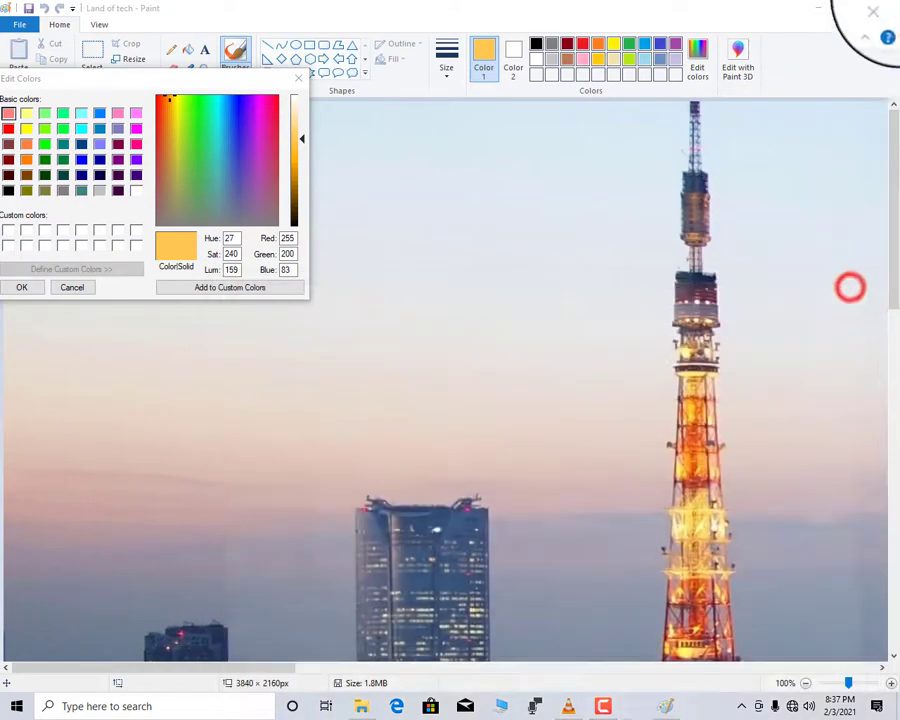
pyautogui.click(297, 78)
pyautogui.click(883, 9)
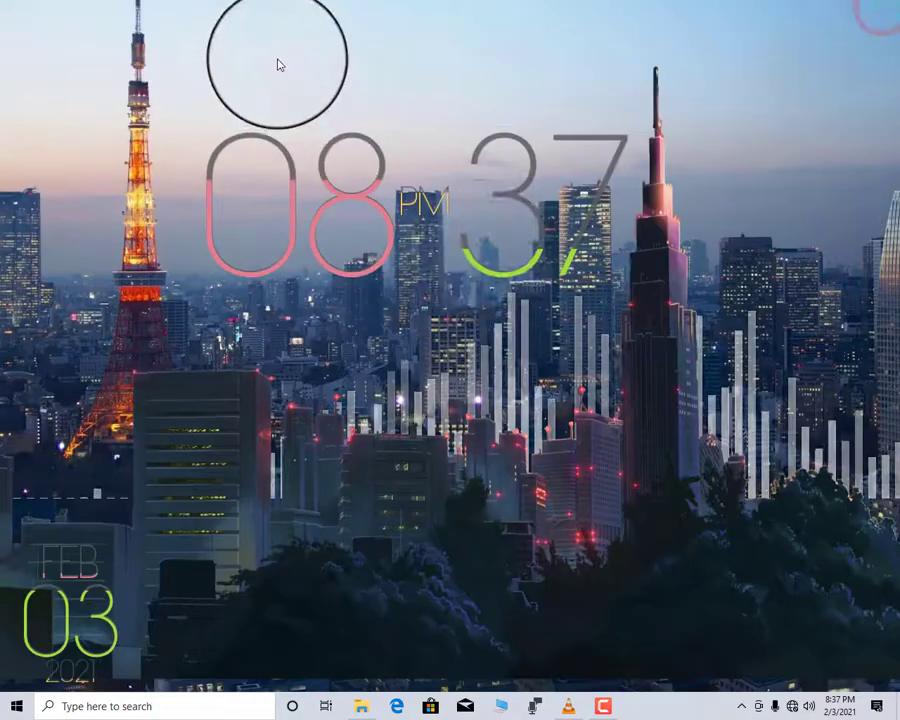
pyautogui.rightClick(165, 8)
pyautogui.click(197, 44)
pyautogui.click(316, 220)
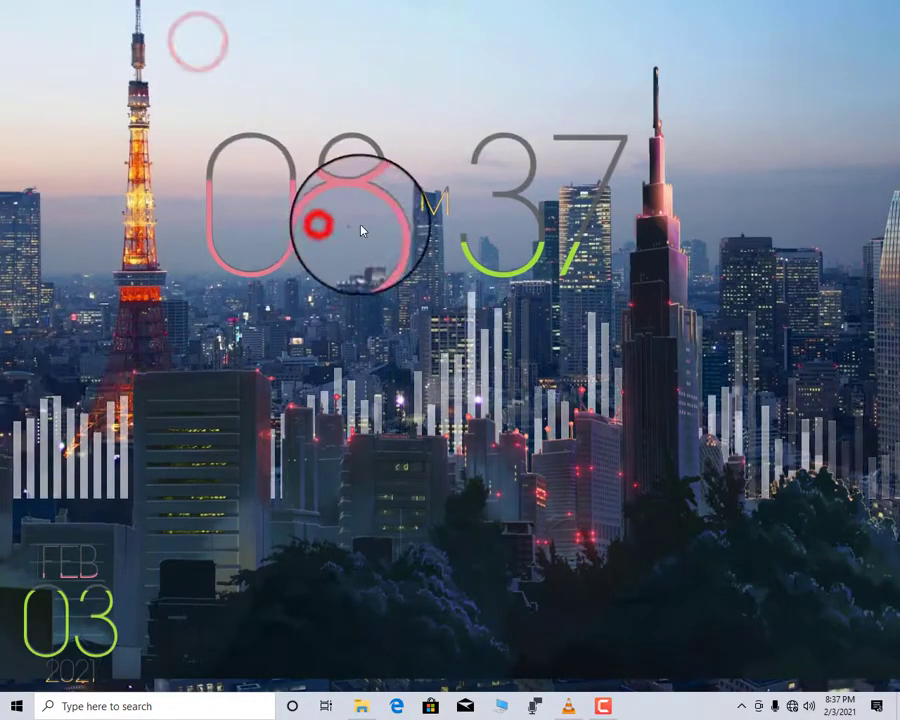
# Step: Install the Honeycomb skin from its package in New folder inside the How to make tokiyo download
pyautogui.click(364, 706)
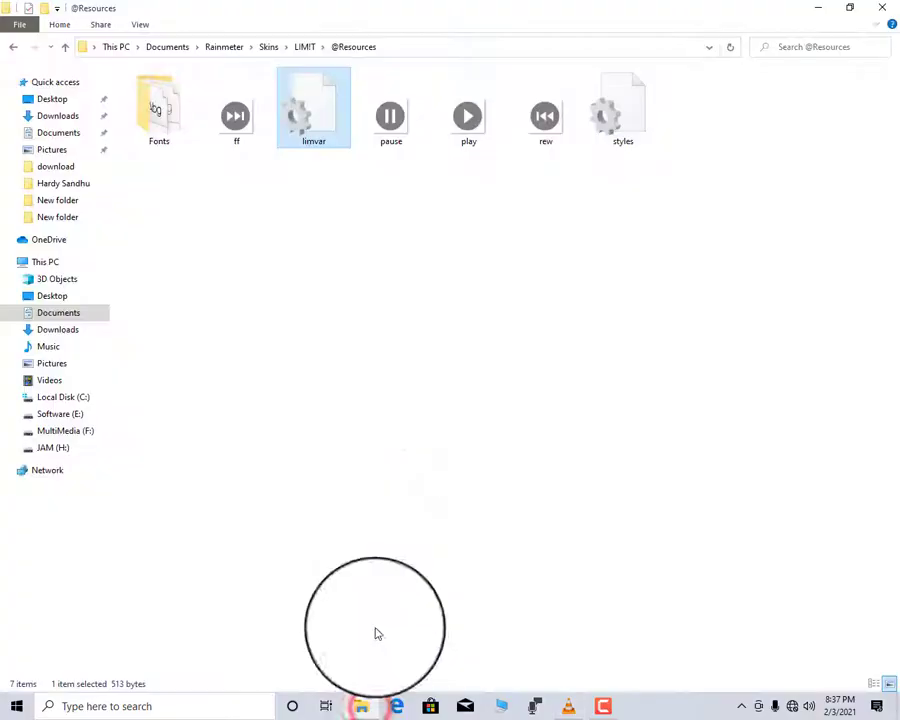
pyautogui.click(58, 116)
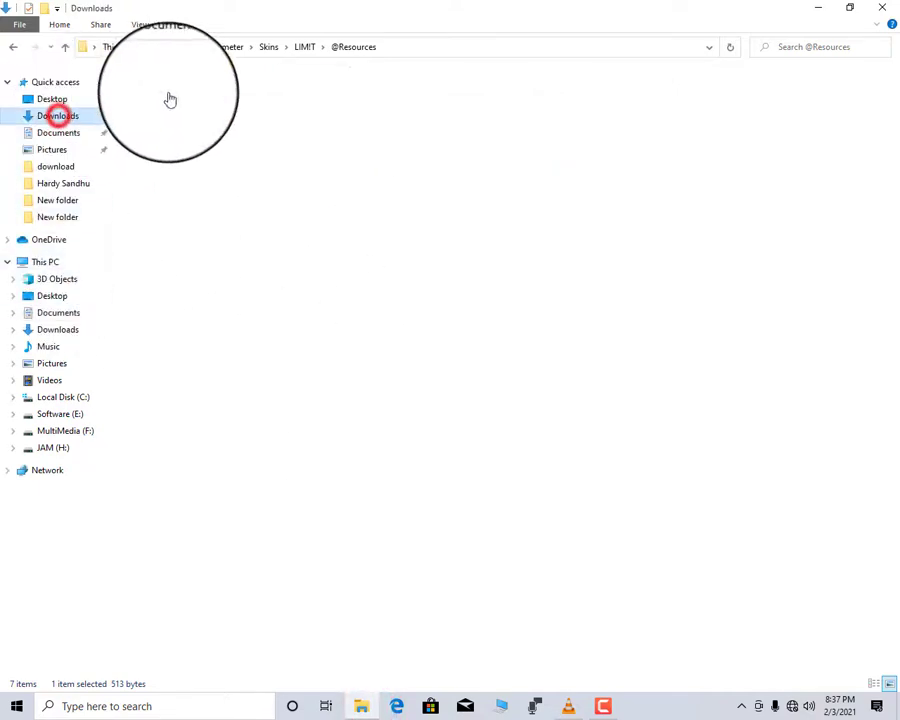
pyautogui.click(165, 122)
pyautogui.doubleClick(245, 125)
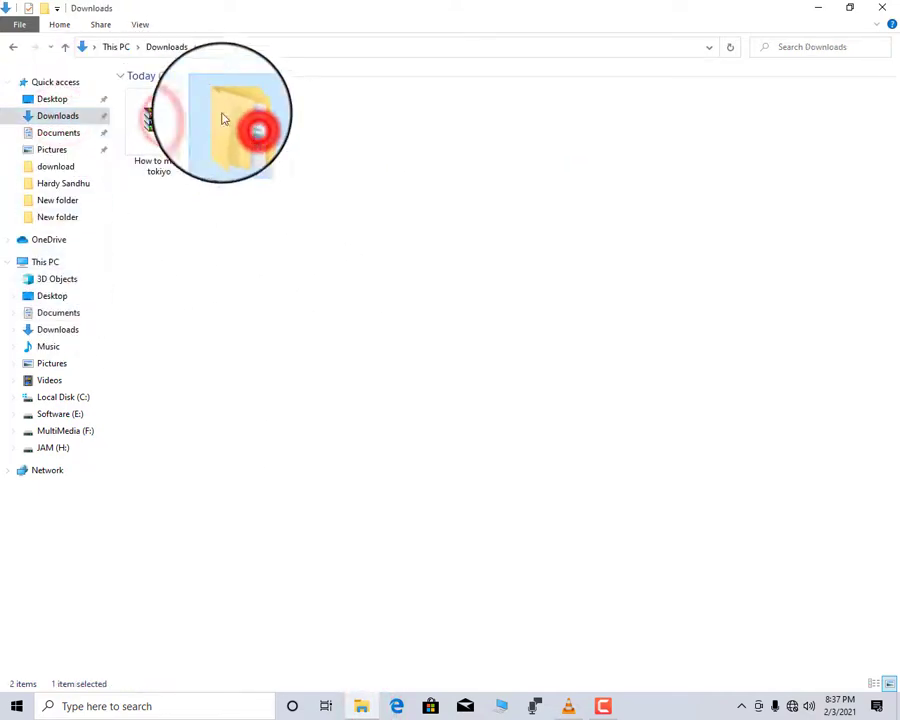
pyautogui.doubleClick(180, 100)
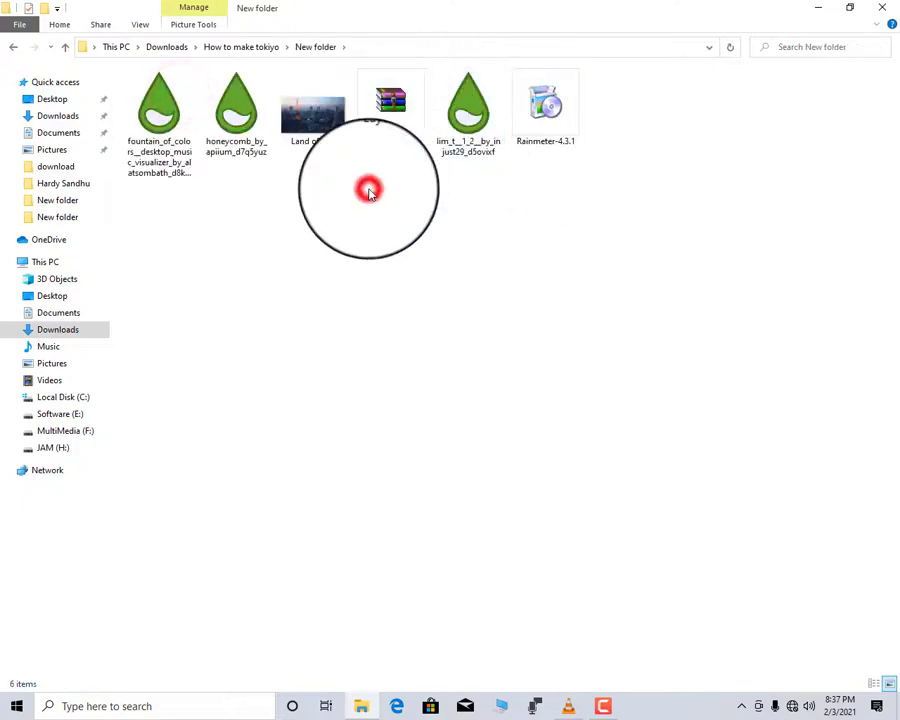
pyautogui.click(236, 118)
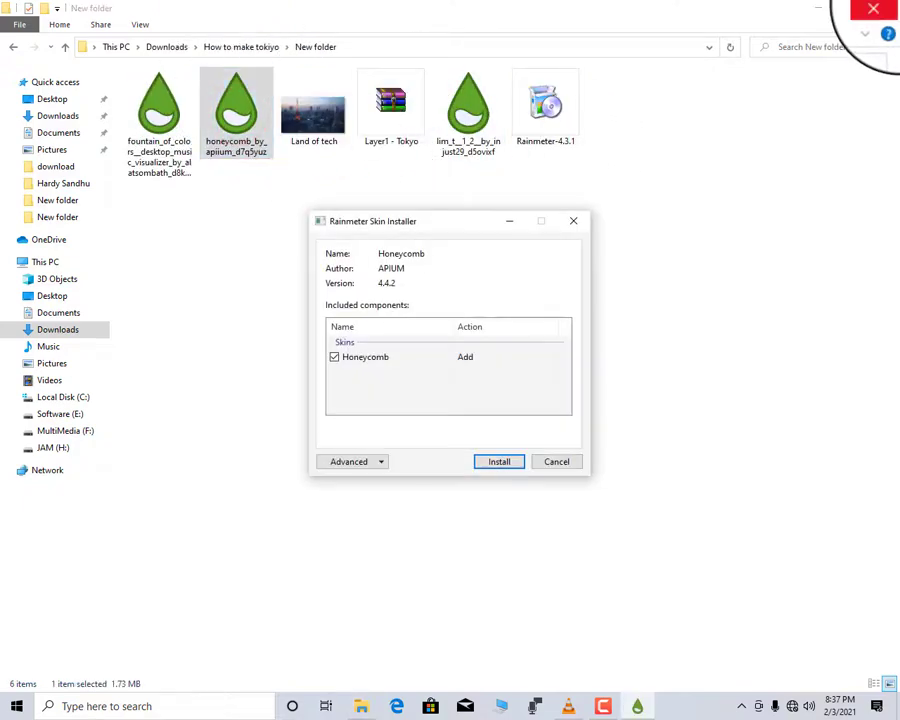
pyautogui.click(572, 436)
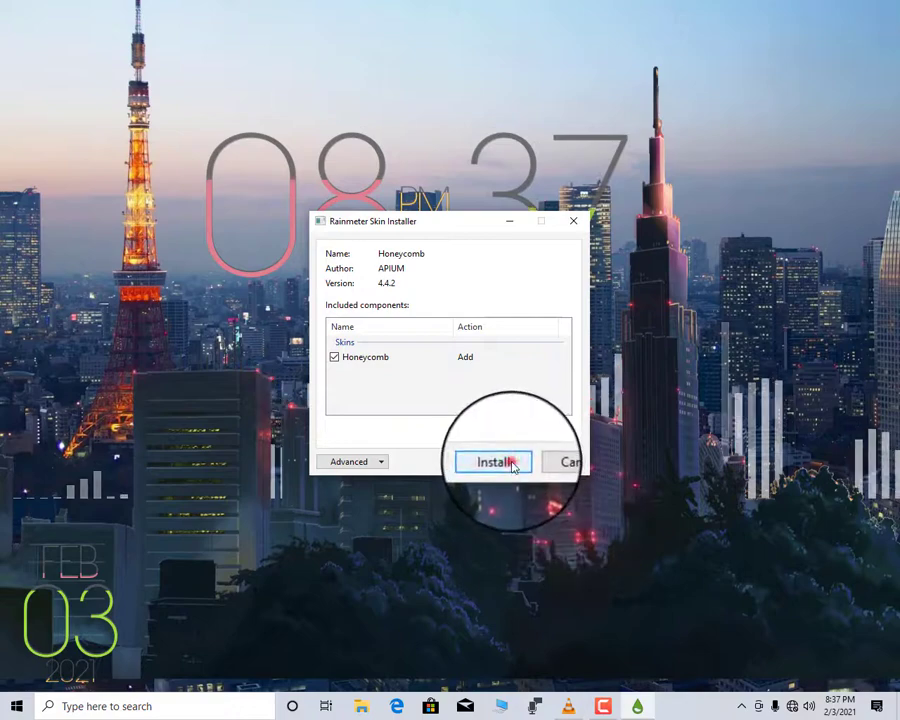
pyautogui.click(512, 464)
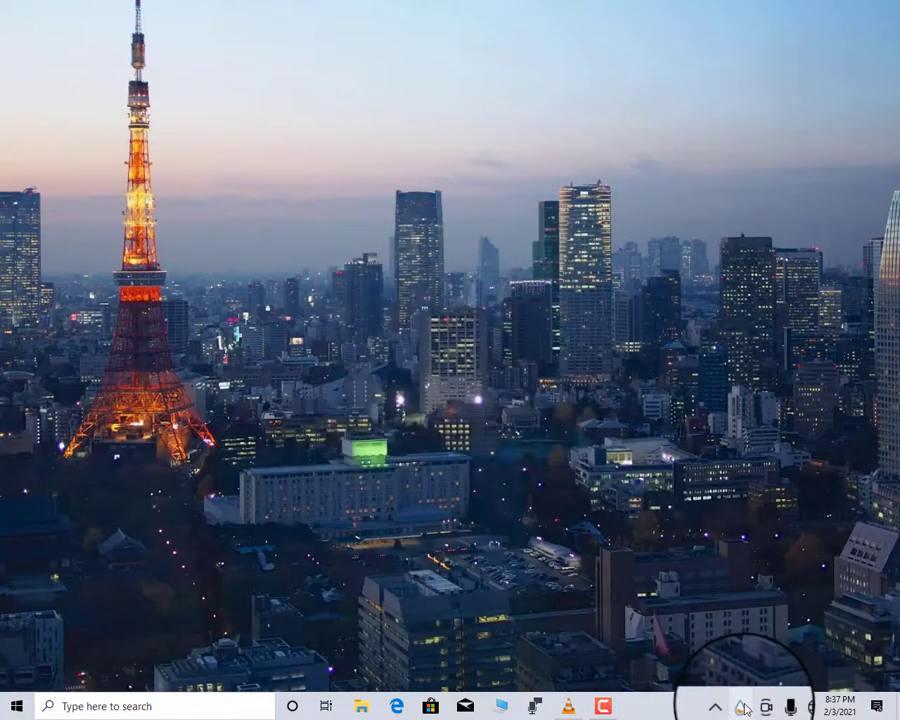
# Step: Open the Rainmeter manager and load the chrome, cursevoice and gameboy skins from the Honeycomb folder
pyautogui.click(742, 707)
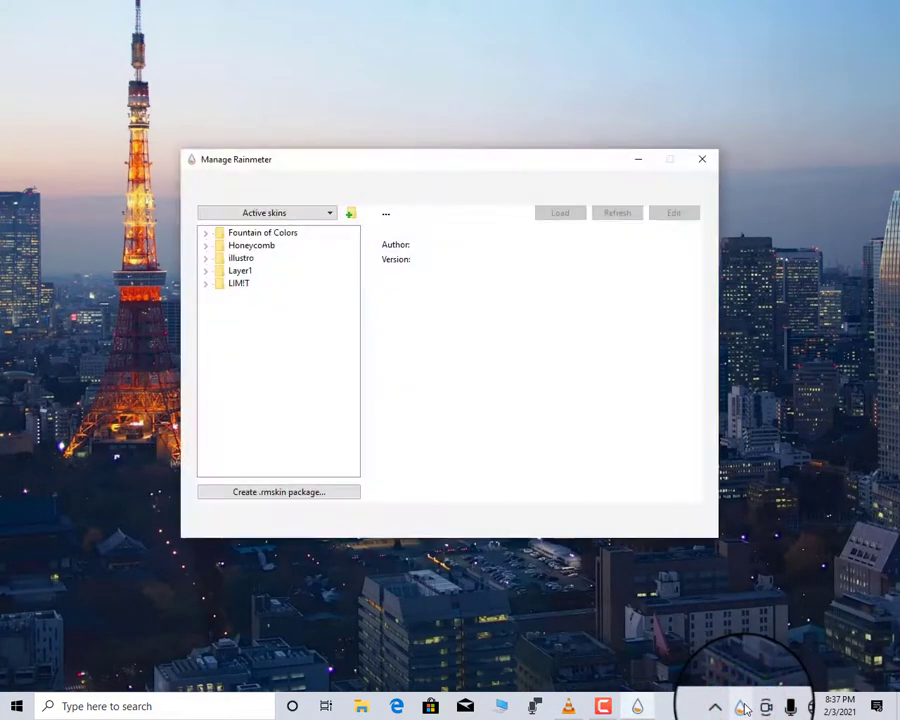
pyautogui.click(204, 245)
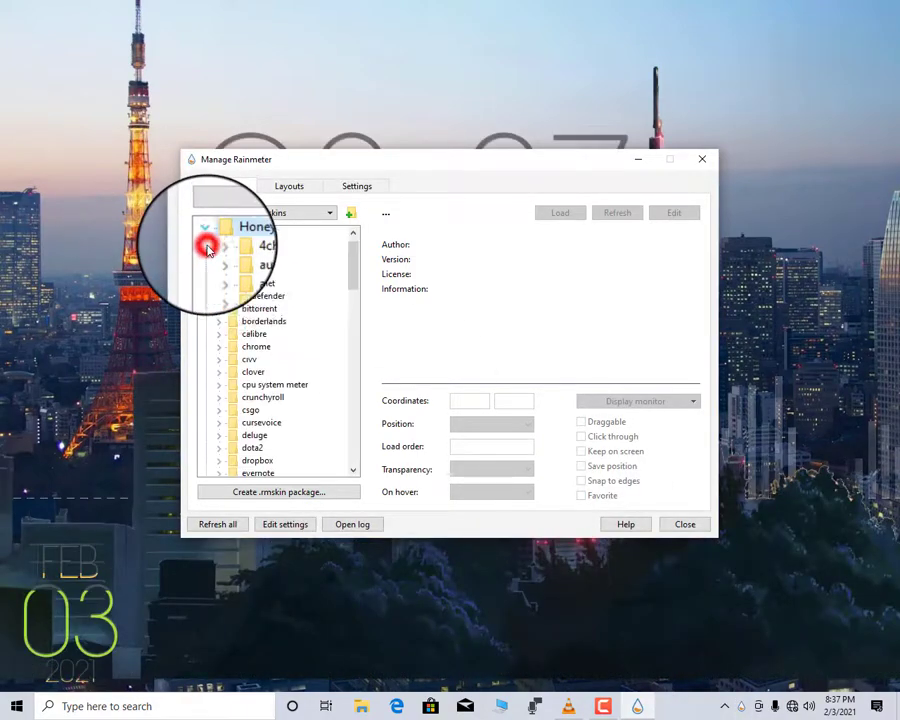
pyautogui.click(221, 345)
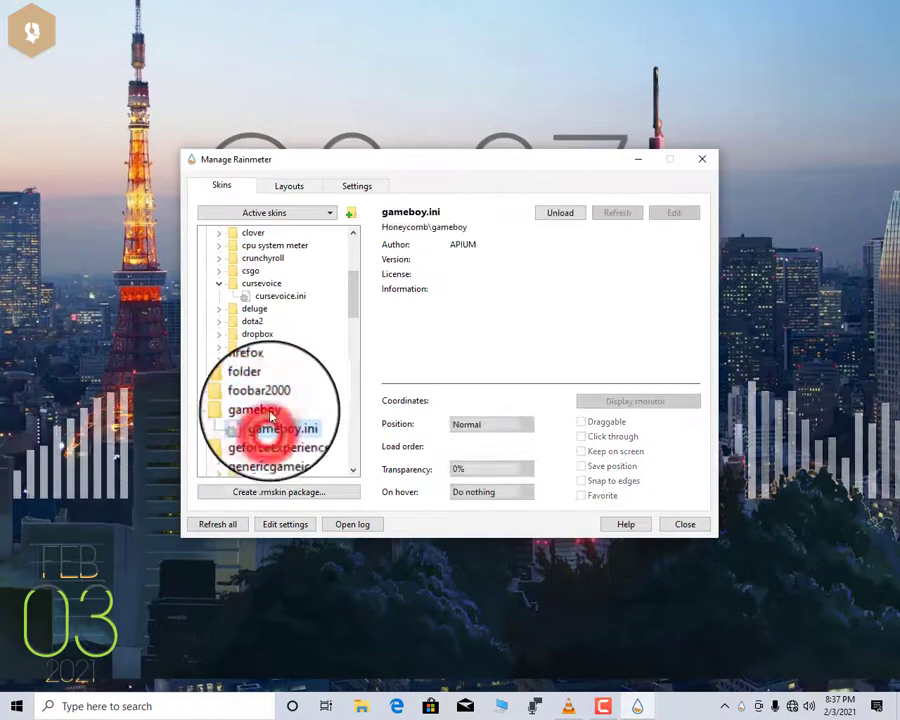
pyautogui.scroll(-3, 270, 417)
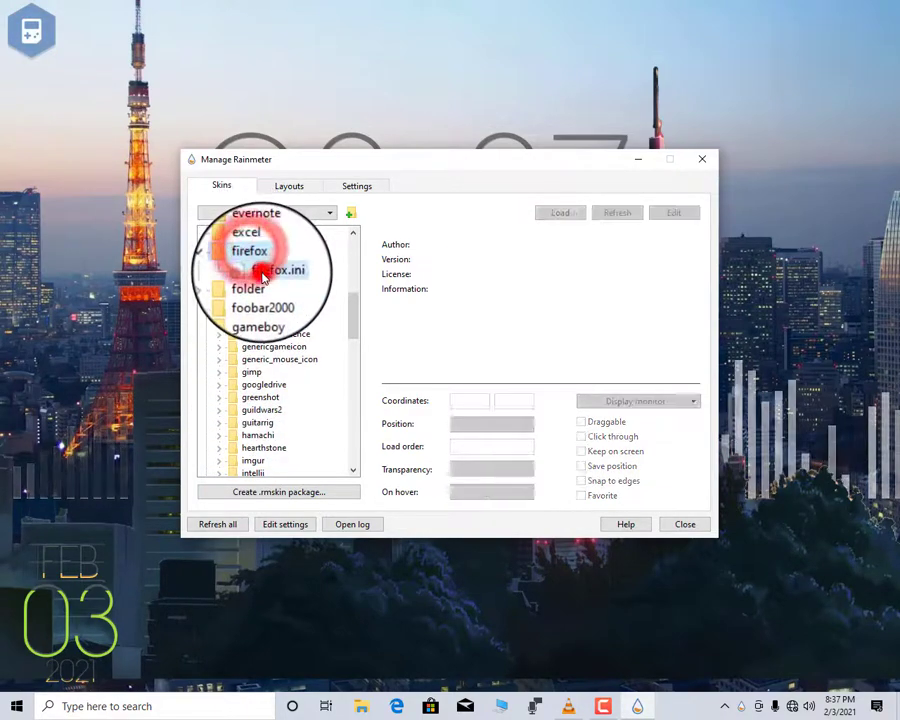
# Step: Load the Honeycomb firefox, folder, hamachi and intellij skins, and close the Rainmeter manager
pyautogui.click(261, 272)
pyautogui.doubleClick(258, 284)
pyautogui.click(262, 295)
pyautogui.scroll(-1, 266, 353)
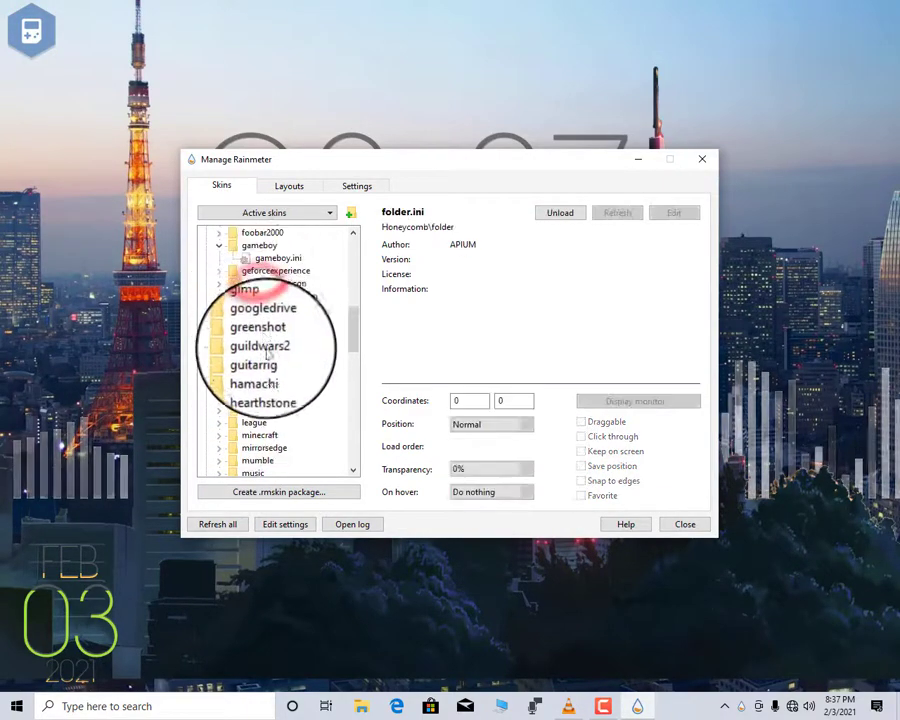
pyautogui.scroll(-1, 262, 388)
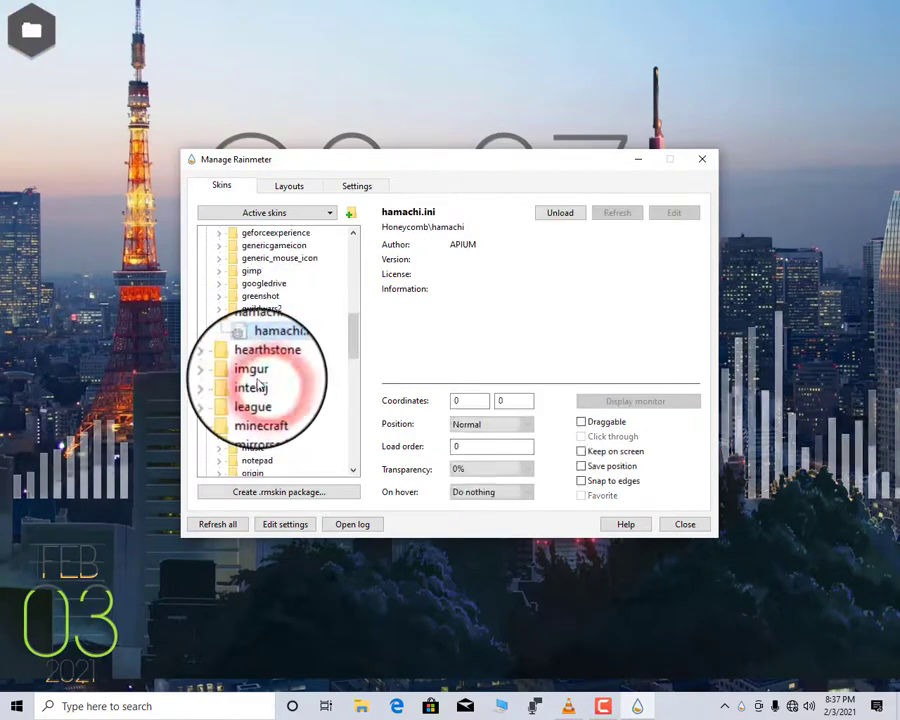
pyautogui.click(271, 397)
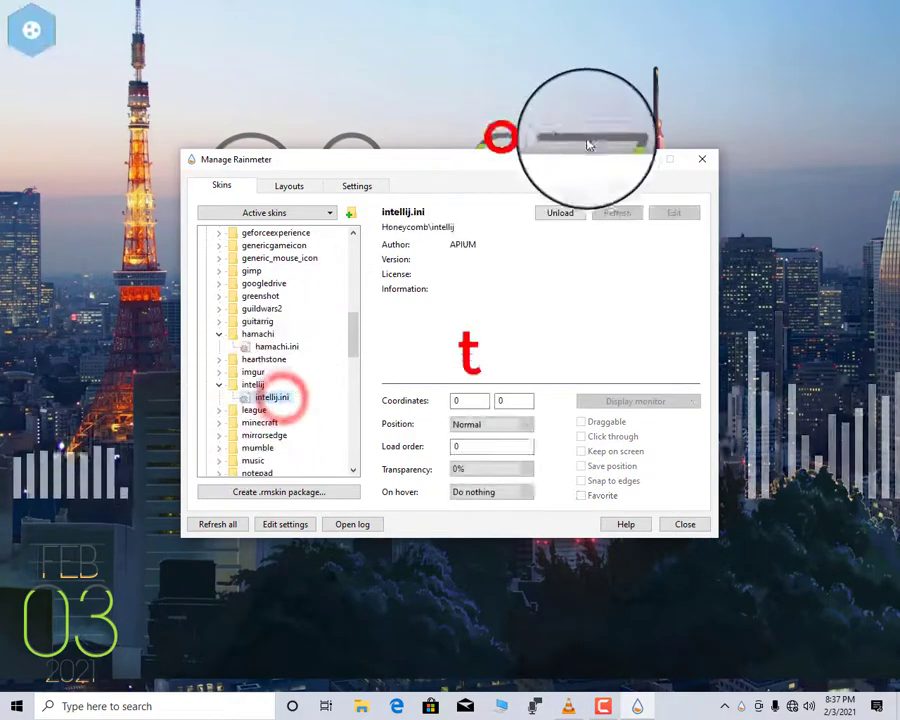
pyautogui.click(706, 159)
# Step: Arrange the intellij, hamachi, folder, firefox and gameboy icons in a row low on the desktop, with chrome and cursevoice nested above them
pyautogui.moveTo(32, 30); pyautogui.dragTo(337, 588)
pyautogui.moveTo(67, 195); pyautogui.dragTo(368, 558)
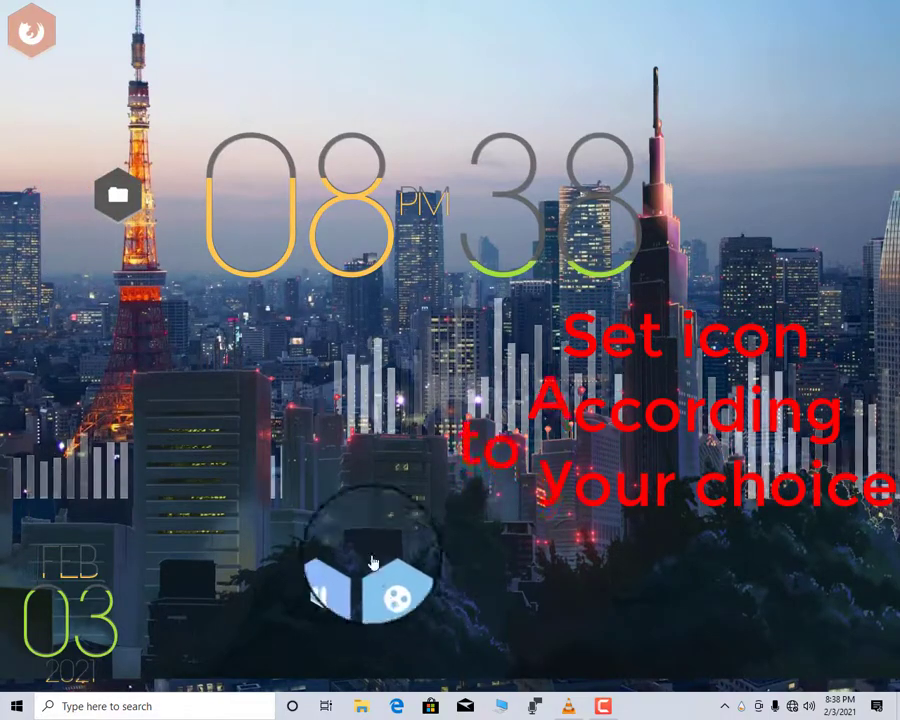
pyautogui.moveTo(126, 204); pyautogui.dragTo(450, 578)
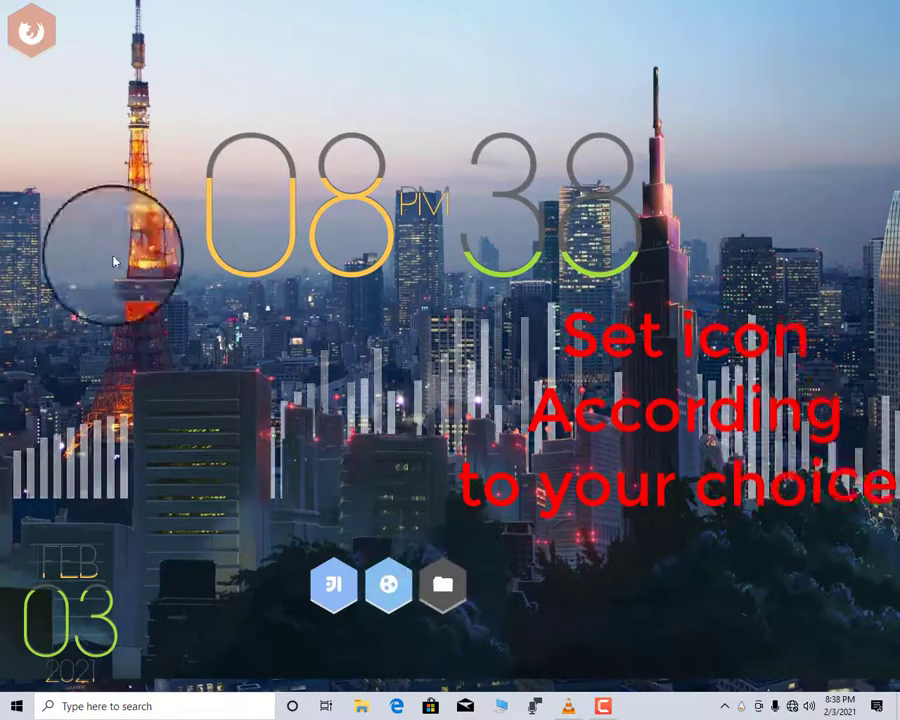
pyautogui.moveTo(32, 32); pyautogui.dragTo(492, 588)
pyautogui.moveTo(32, 32); pyautogui.dragTo(548, 592)
pyautogui.moveTo(32, 32); pyautogui.dragTo(464, 526)
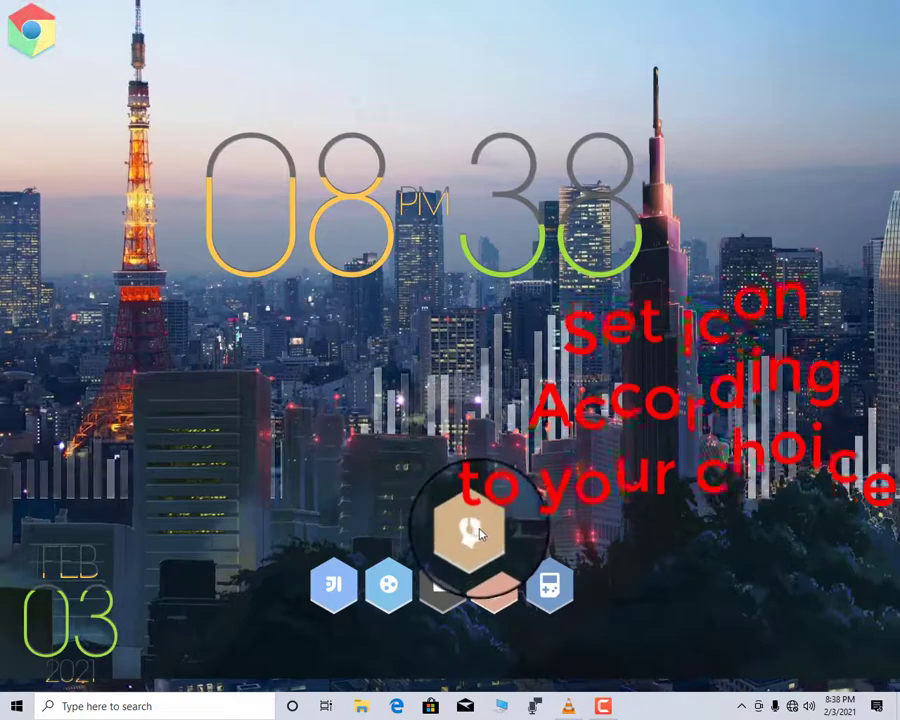
pyautogui.moveTo(32, 32); pyautogui.dragTo(411, 514)
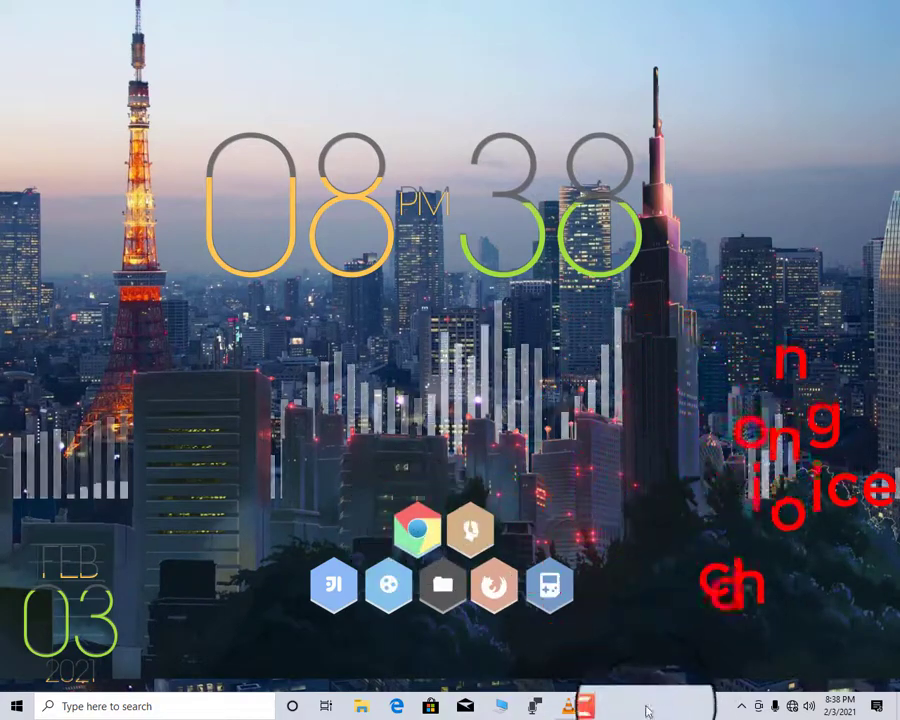
# Step: Reopen the Rainmeter manager and load the Honeycomb greenshot and gimp skins
pyautogui.click(757, 681)
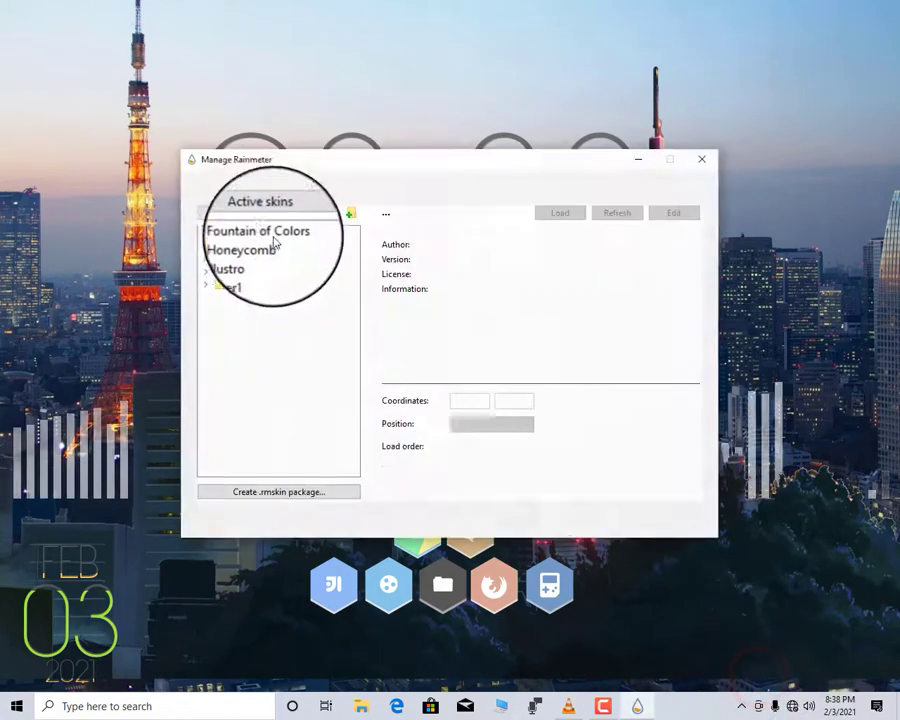
pyautogui.doubleClick(234, 248)
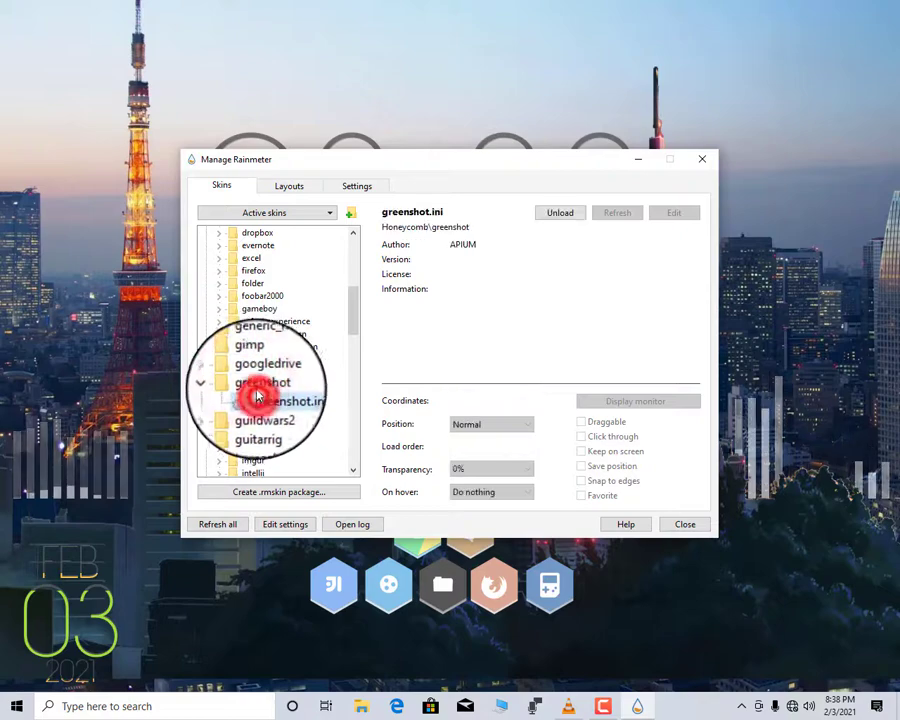
pyautogui.doubleClick(255, 371)
pyautogui.doubleClick(262, 383)
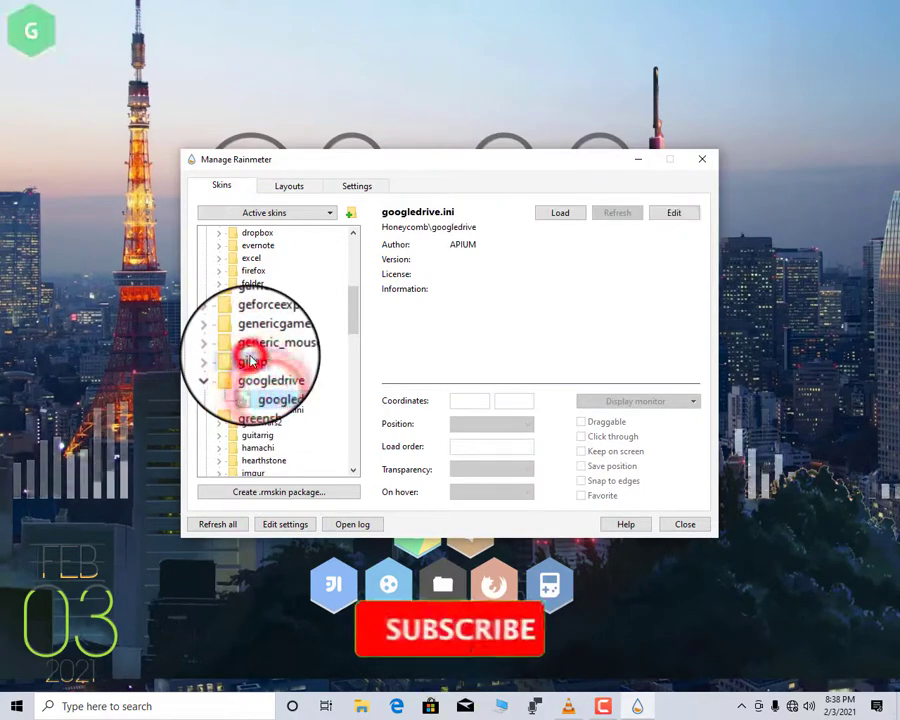
pyautogui.doubleClick(251, 358)
pyautogui.doubleClick(258, 370)
# Step: Replace the gameboy icon with greenshot by unloading gameboy, and place the gimp icon above chrome and cursevoice
pyautogui.doubleClick(253, 304)
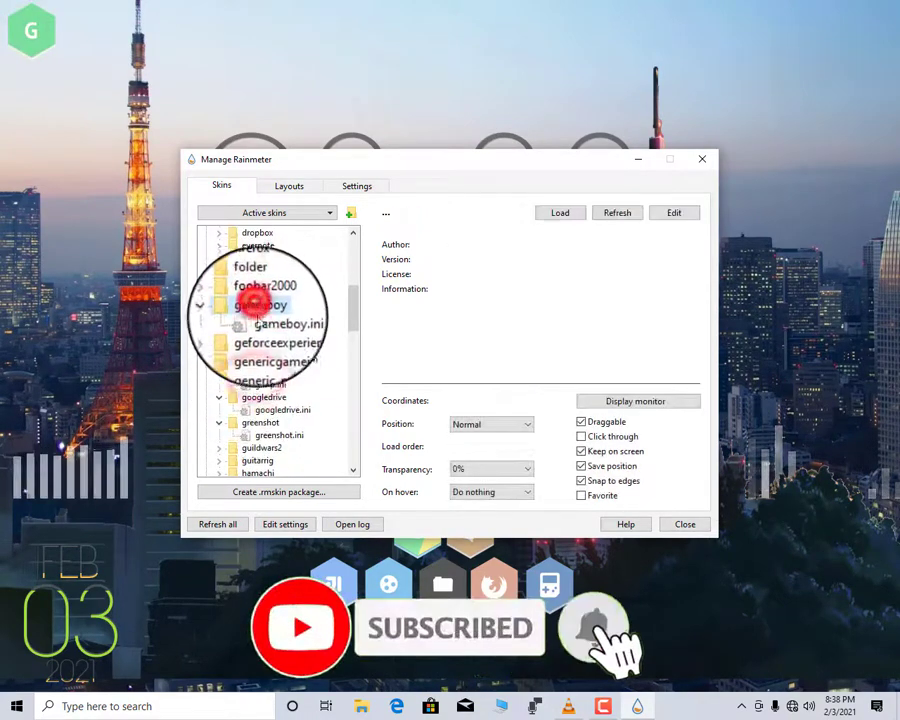
pyautogui.doubleClick(260, 325)
pyautogui.moveTo(376, 164); pyautogui.dragTo(458, 474)
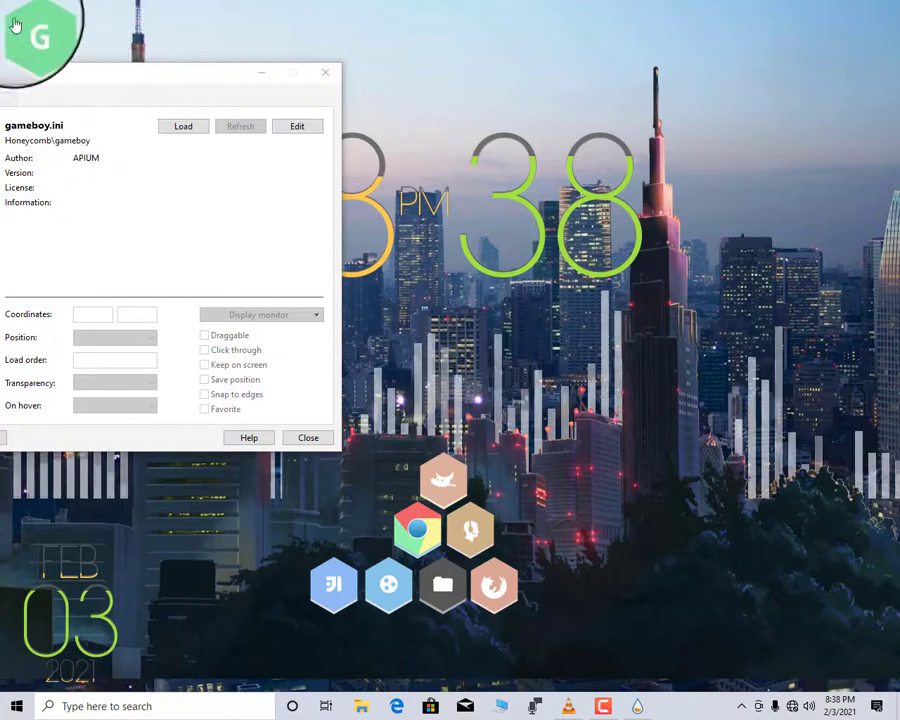
pyautogui.moveTo(44, 40)
pyautogui.mouseDown()
pyautogui.moveTo(367, 326)
pyautogui.moveTo(533, 585)
pyautogui.mouseUp()
# Step: Move the Rainmeter manager clear of the icons and load the Honeycomb osu, outlook and premiere skins
pyautogui.click(100, 70)
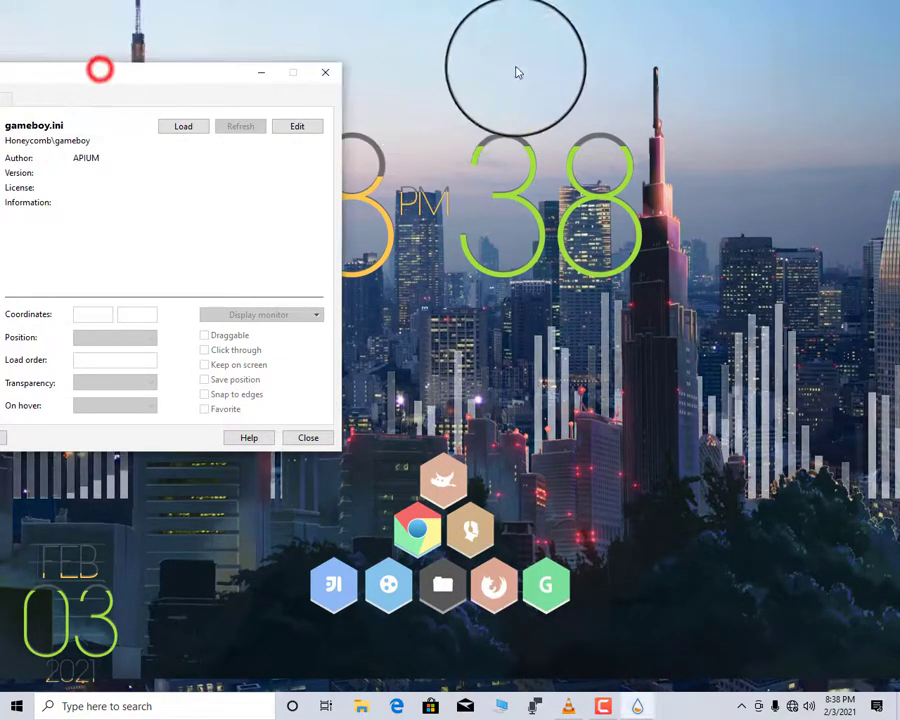
pyautogui.moveTo(518, 72); pyautogui.dragTo(566, 66)
pyautogui.scroll(-1, 345, 338)
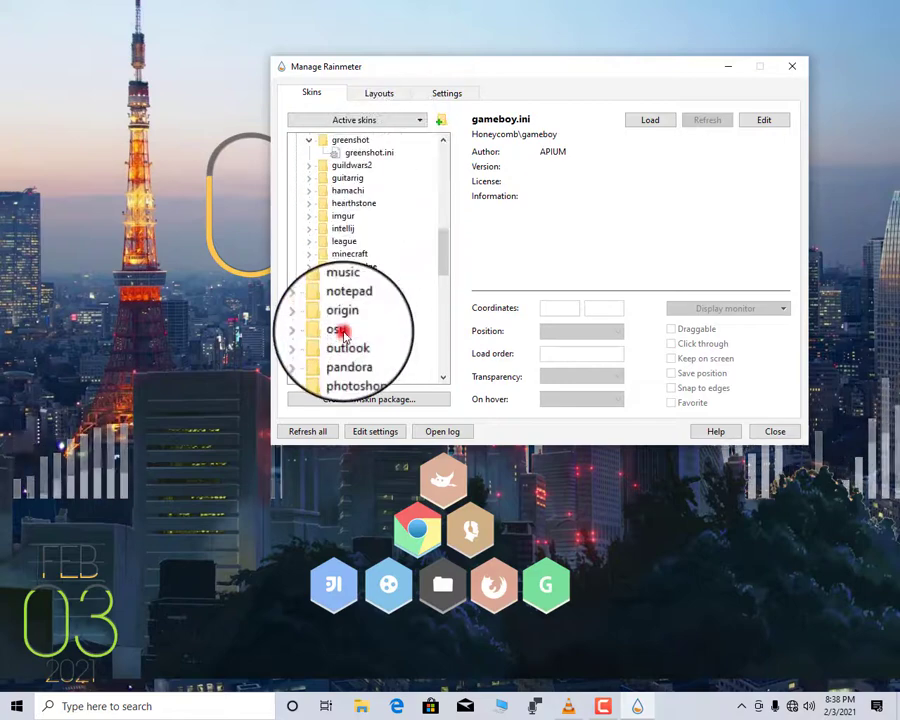
pyautogui.click(357, 343)
pyautogui.doubleClick(348, 354)
pyautogui.click(362, 366)
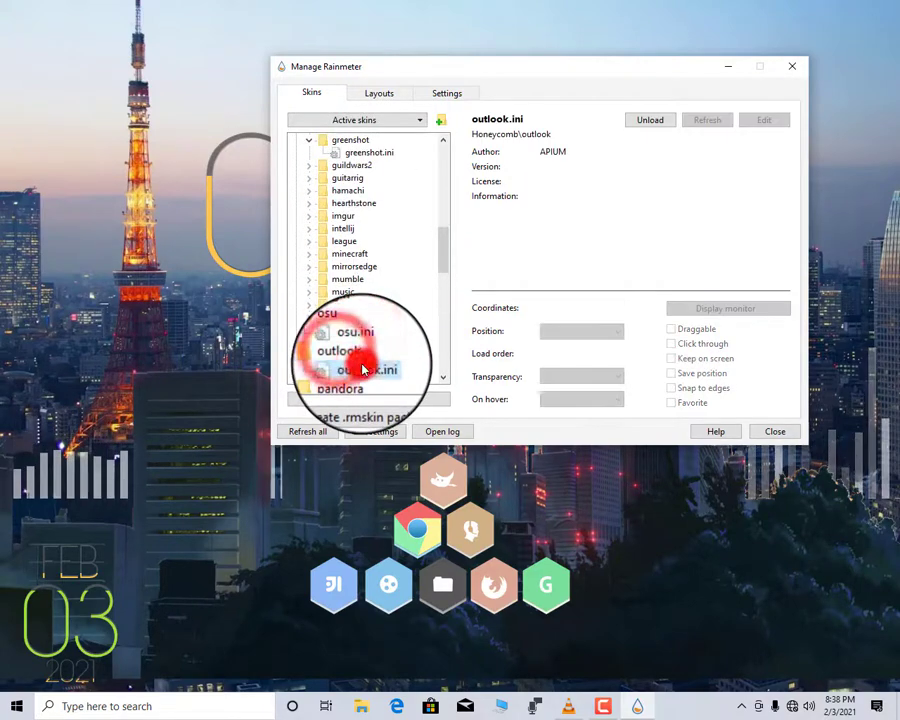
pyautogui.scroll(-3, 350, 350)
pyautogui.doubleClick(346, 342)
pyautogui.click(352, 354)
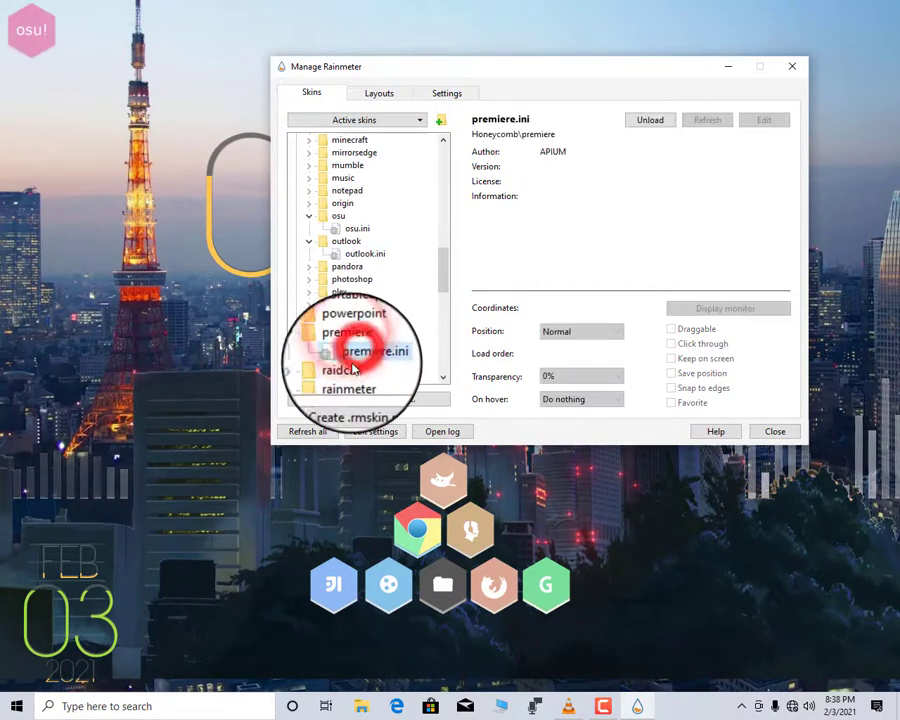
# Step: Load the raidcall and rainmeter skins from the Honeycomb folder
pyautogui.doubleClick(348, 369)
pyautogui.click(352, 372)
pyautogui.scroll(-2, 350, 340)
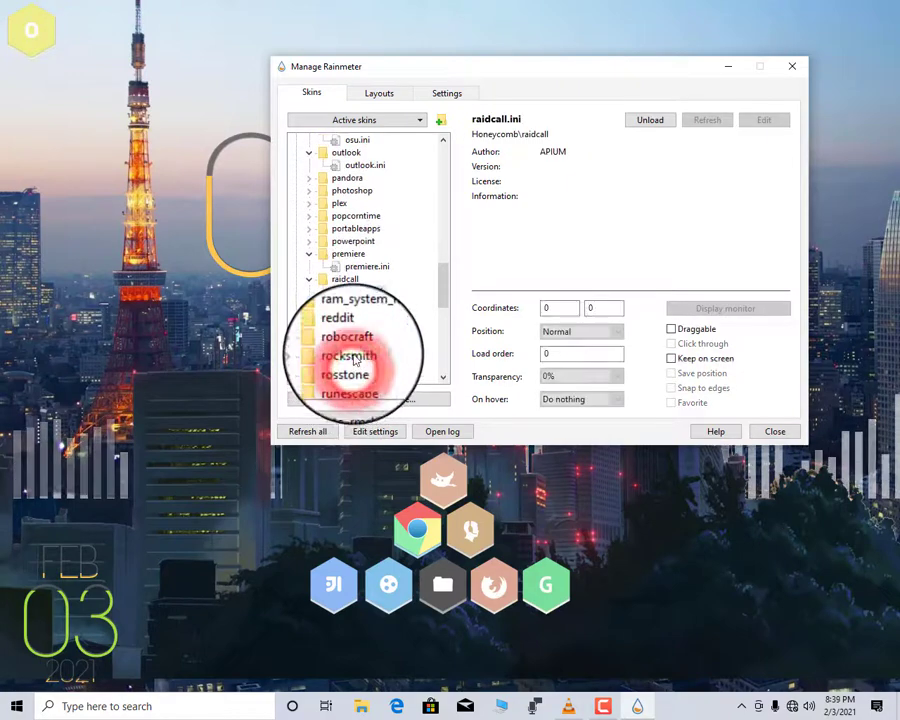
pyautogui.doubleClick(349, 311)
pyautogui.doubleClick(350, 317)
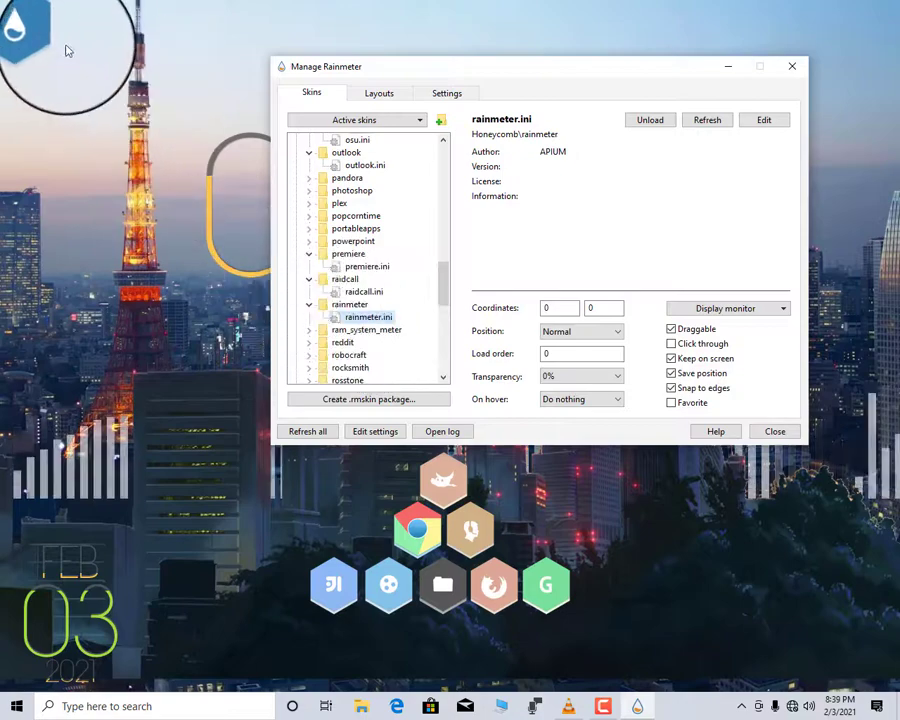
# Step: Close the manager and add rainmeter beside greenshot, raidcall beside cursevoice, premiere beside gimp, and outlook at the peak of the icon pyramid
pyautogui.moveTo(30, 55); pyautogui.dragTo(600, 582)
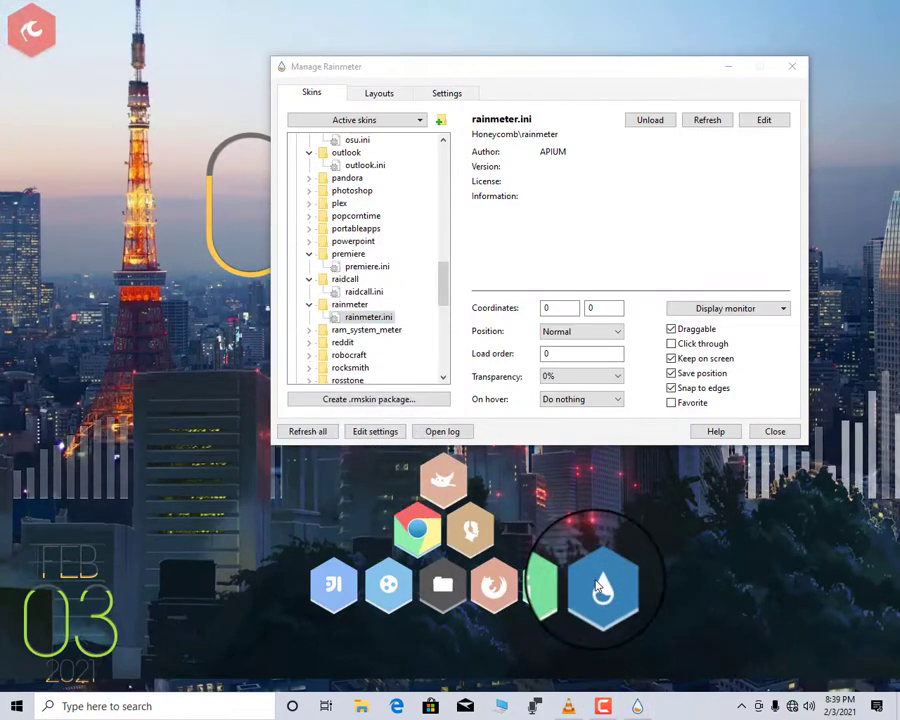
pyautogui.moveTo(30, 30); pyautogui.dragTo(524, 530)
pyautogui.moveTo(30, 33); pyautogui.dragTo(497, 480)
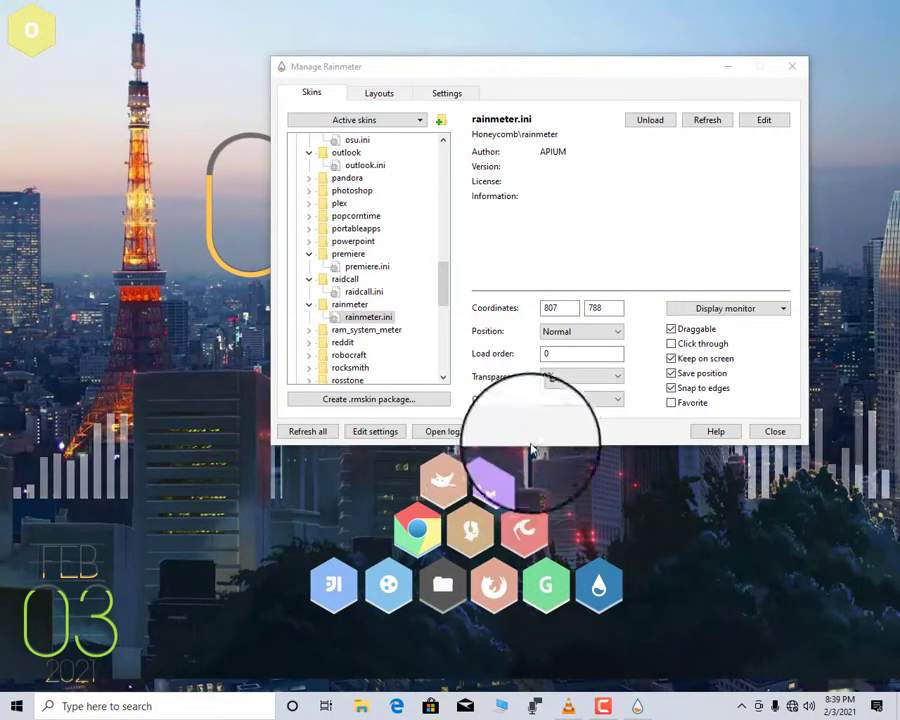
pyautogui.click(800, 66)
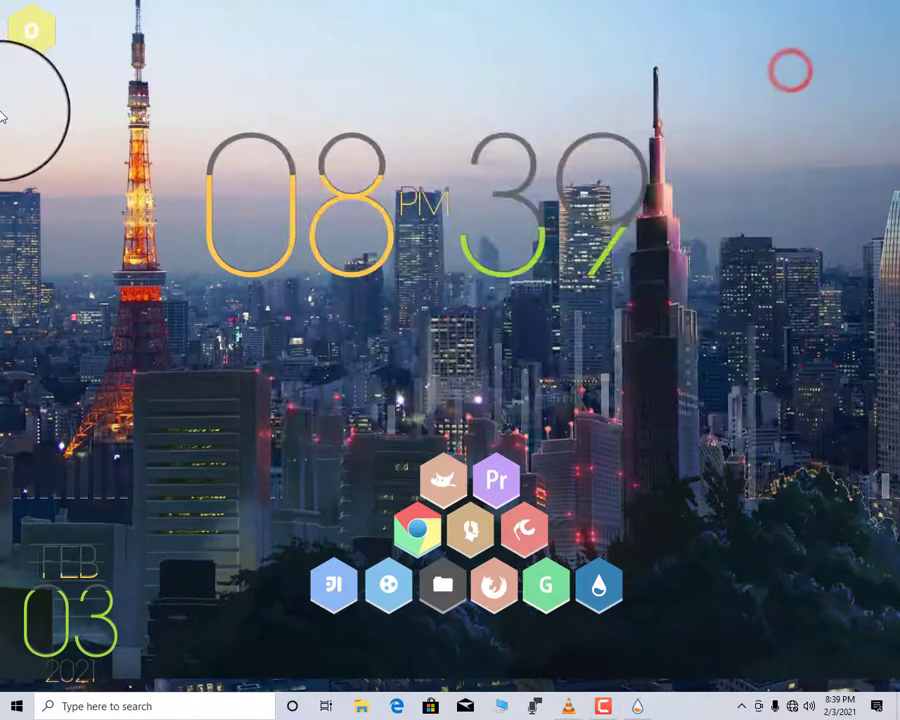
pyautogui.moveTo(30, 33); pyautogui.dragTo(466, 426)
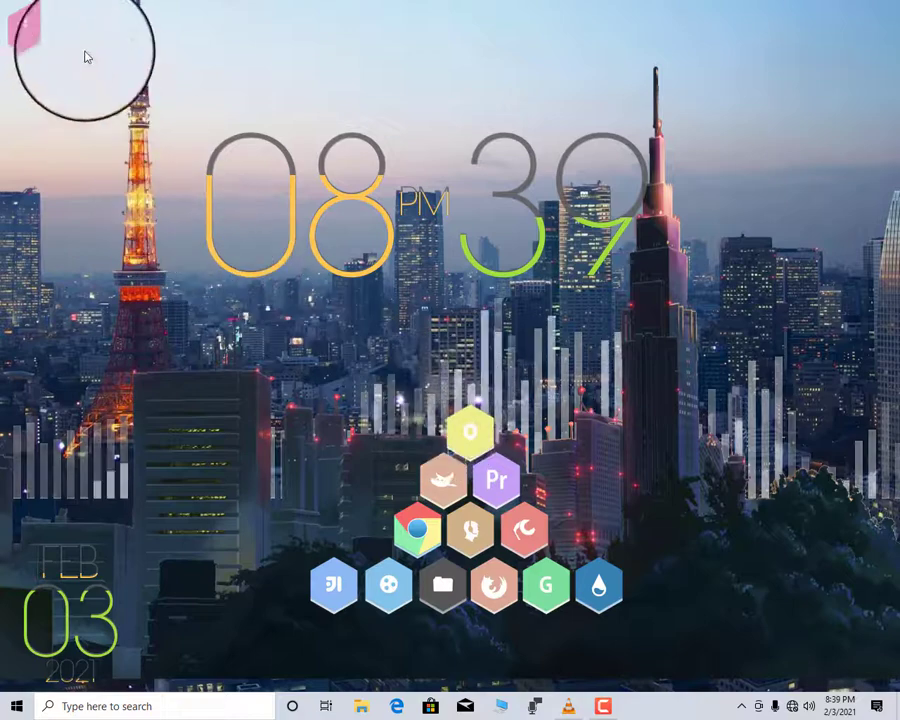
# Step: Unload the leftover osu skin from the corner of the desktop and refresh the desktop
pyautogui.rightClick(30, 33)
pyautogui.click(80, 181)
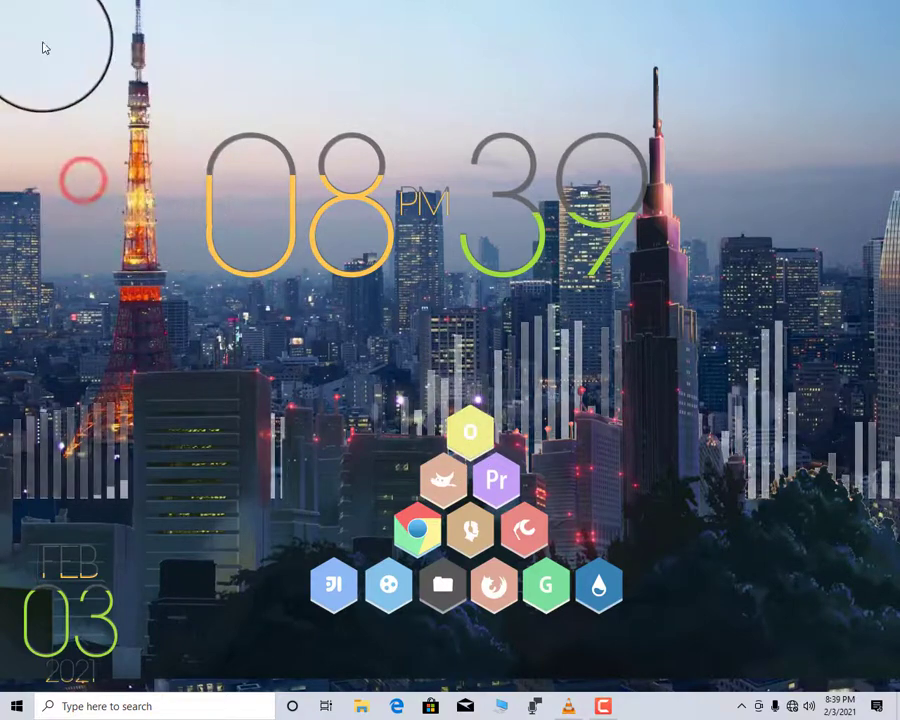
pyautogui.rightClick(33, 44)
pyautogui.click(76, 78)
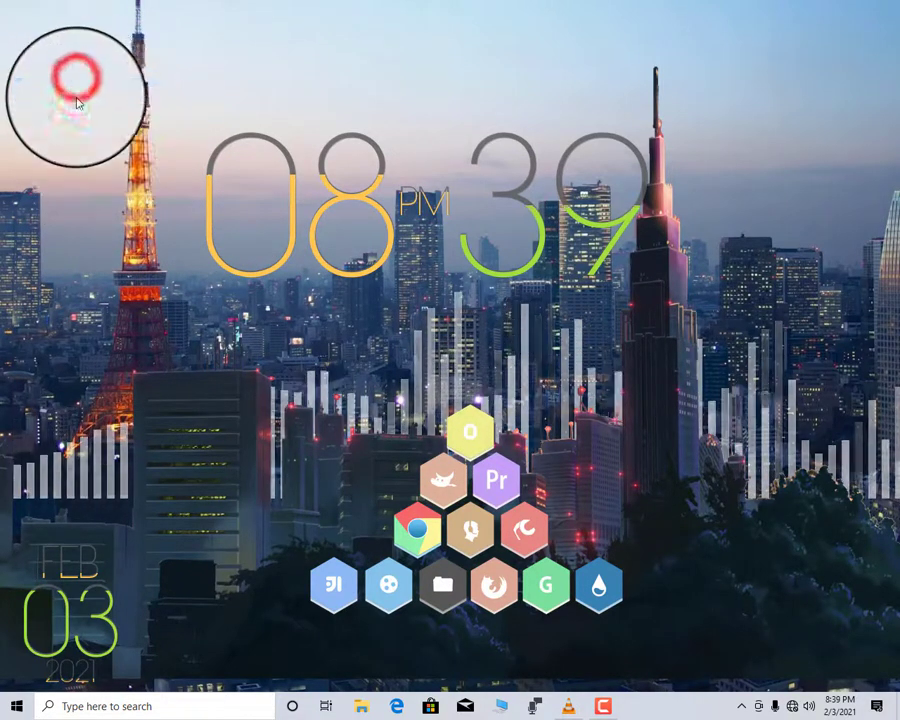